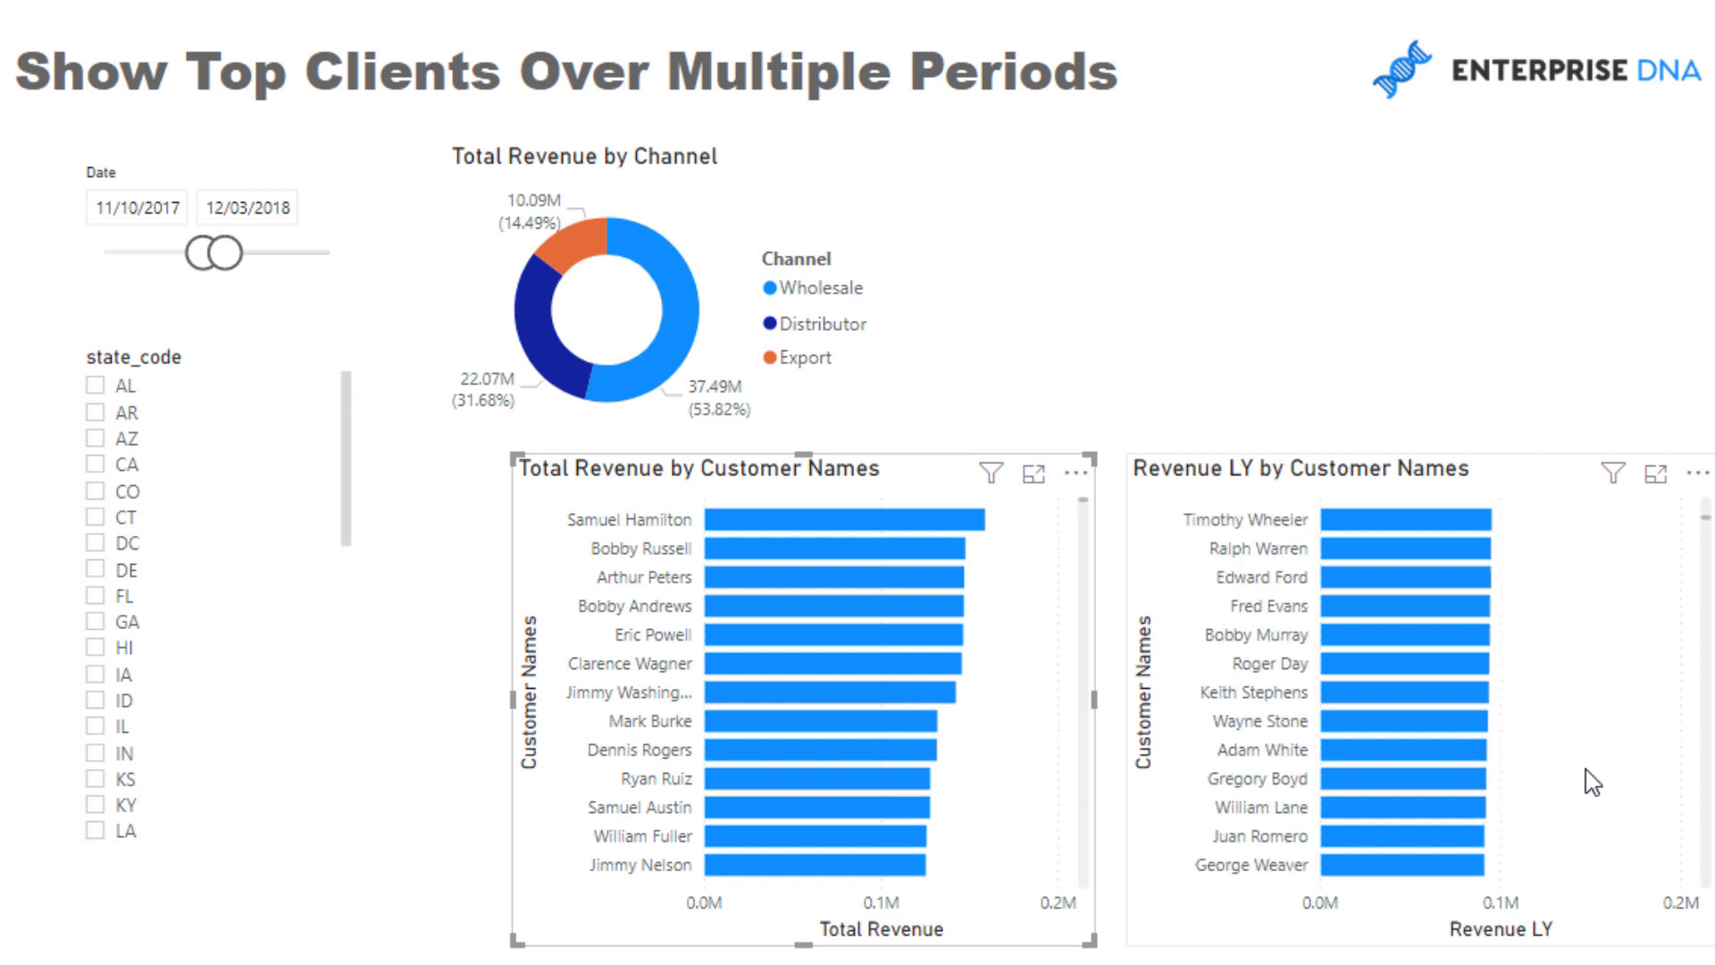
Step: Resize the Total Revenue and Revenue LY customer bar charts so they sit side by side with aligned edges
click(1150, 488)
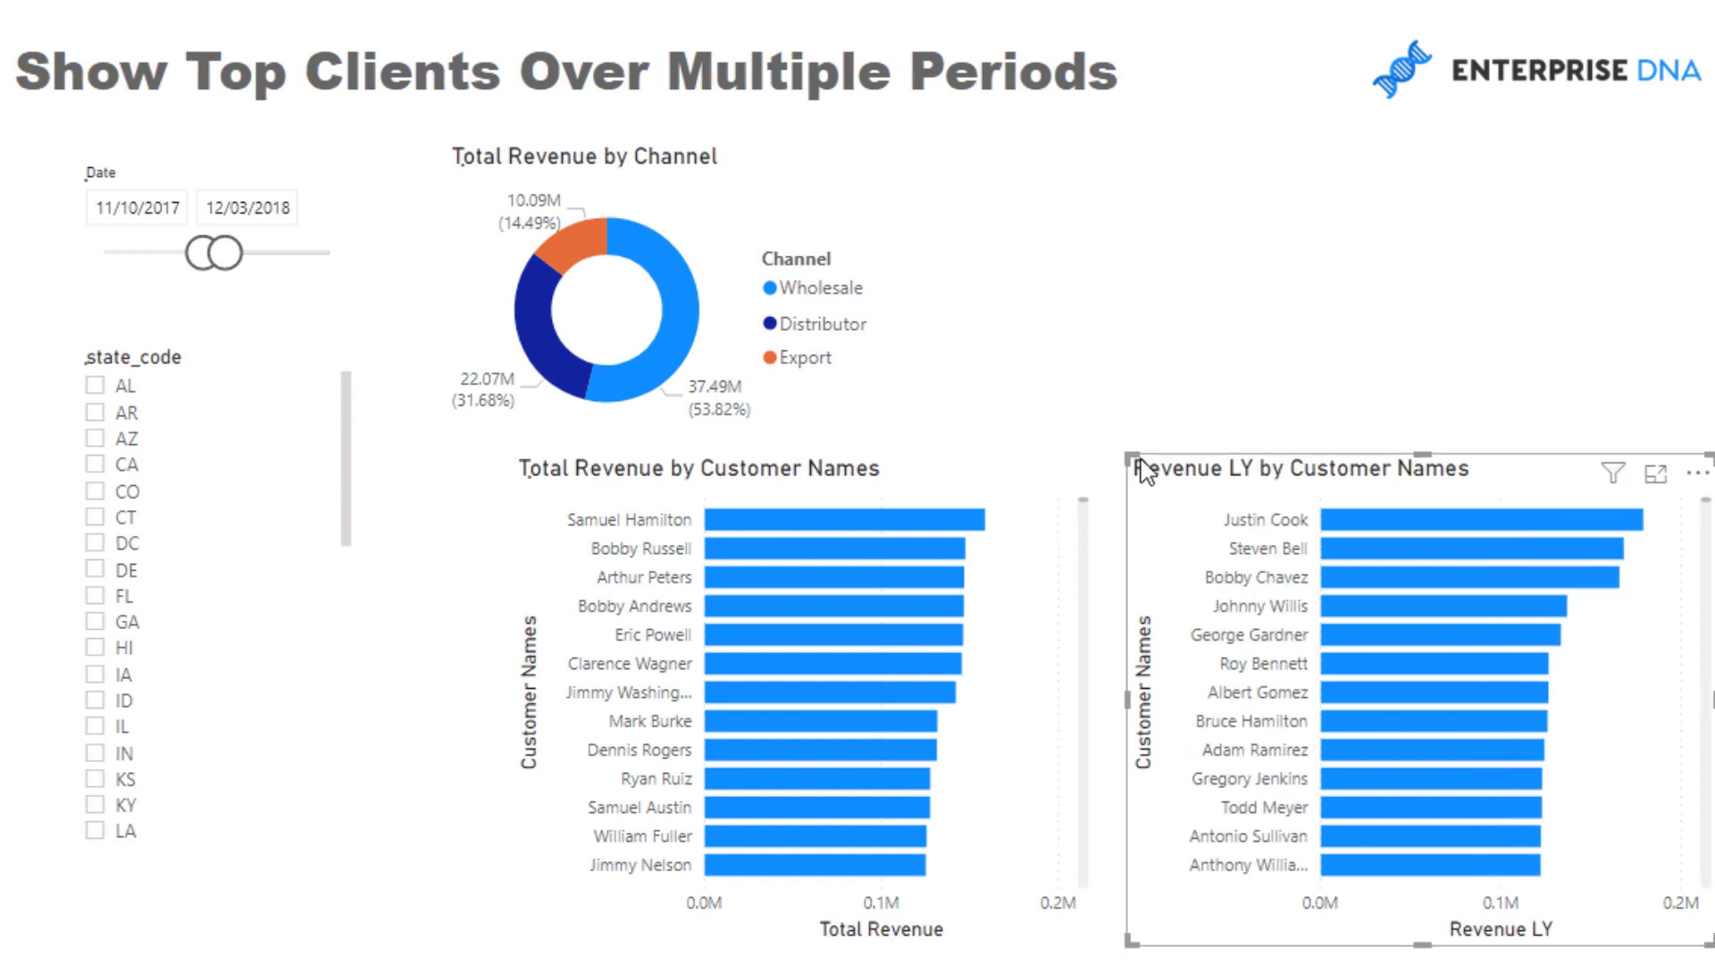
drag(1128, 455, 1065, 468)
click(1072, 467)
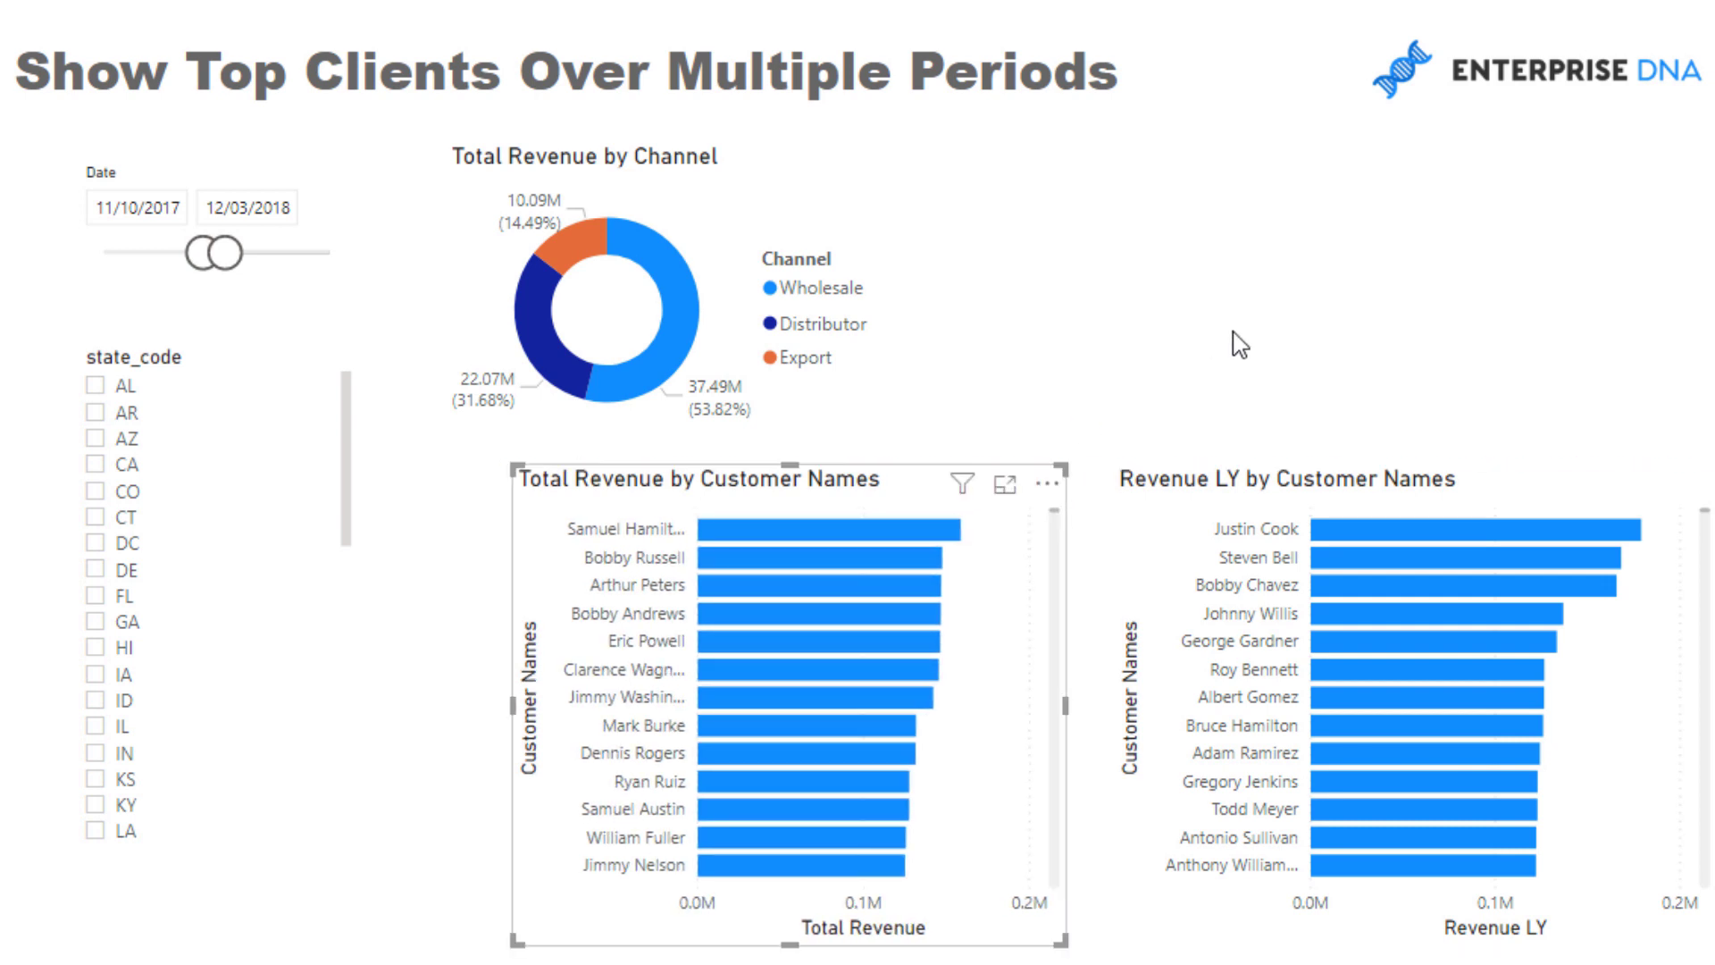
click(1233, 341)
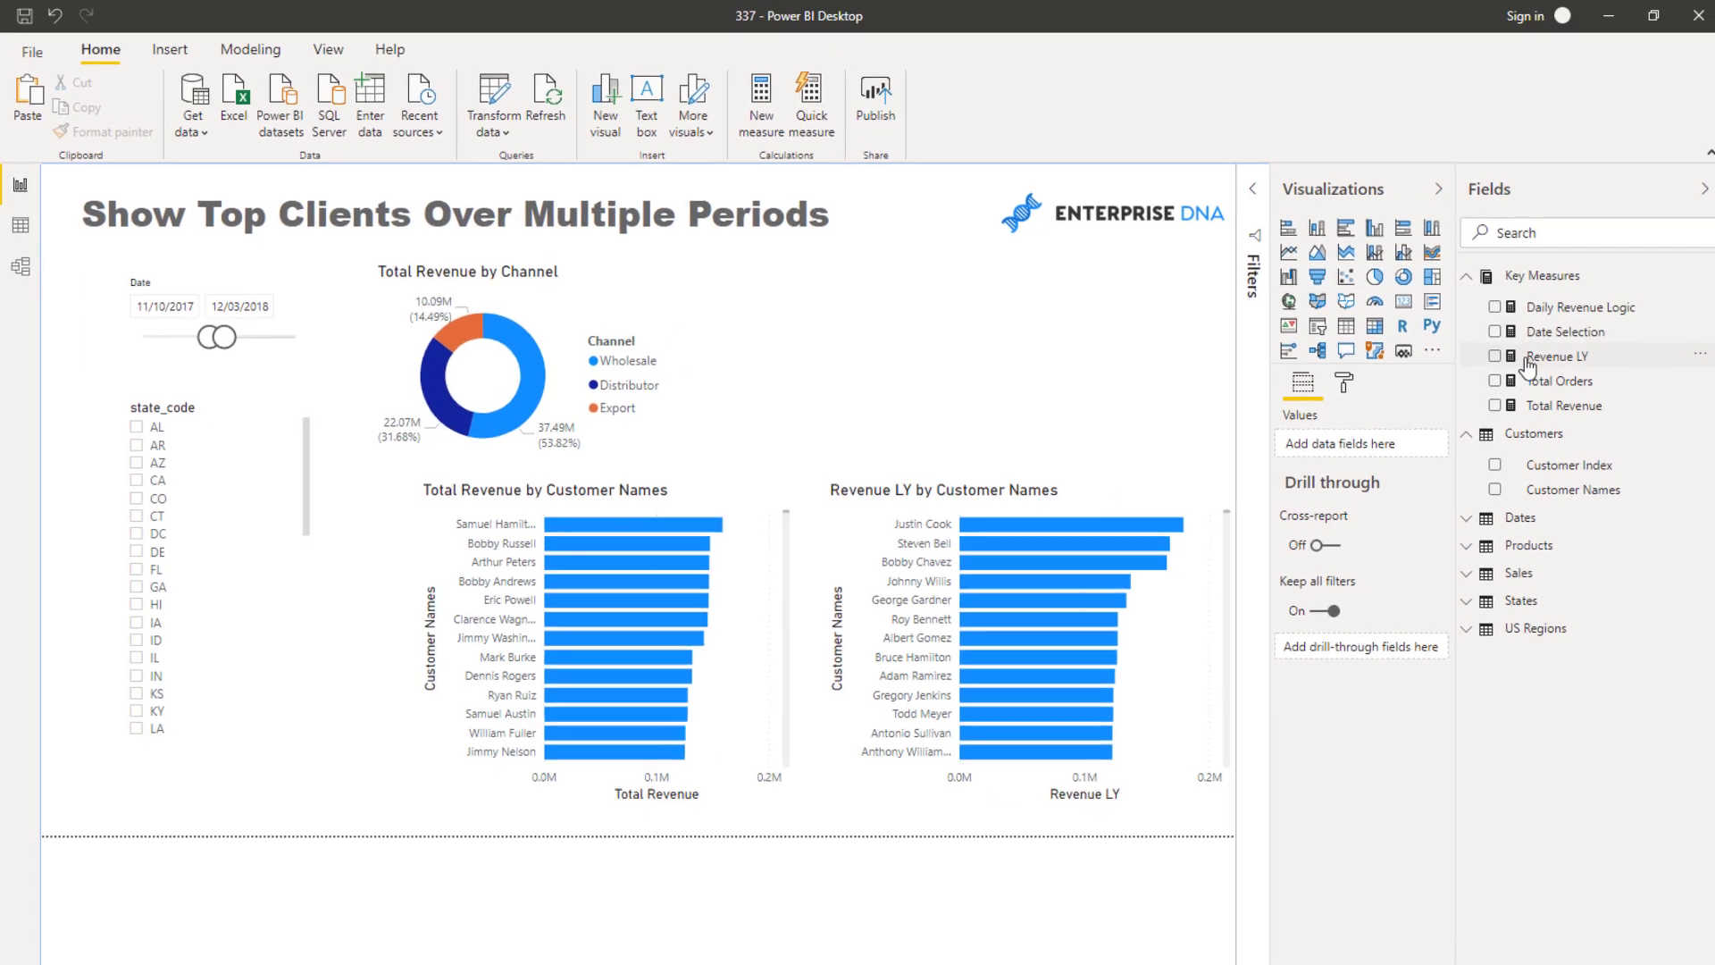
Step: Review the Revenue LY formula and start a new measure named "Top 5 Customers TY" in Key Measures
click(1530, 359)
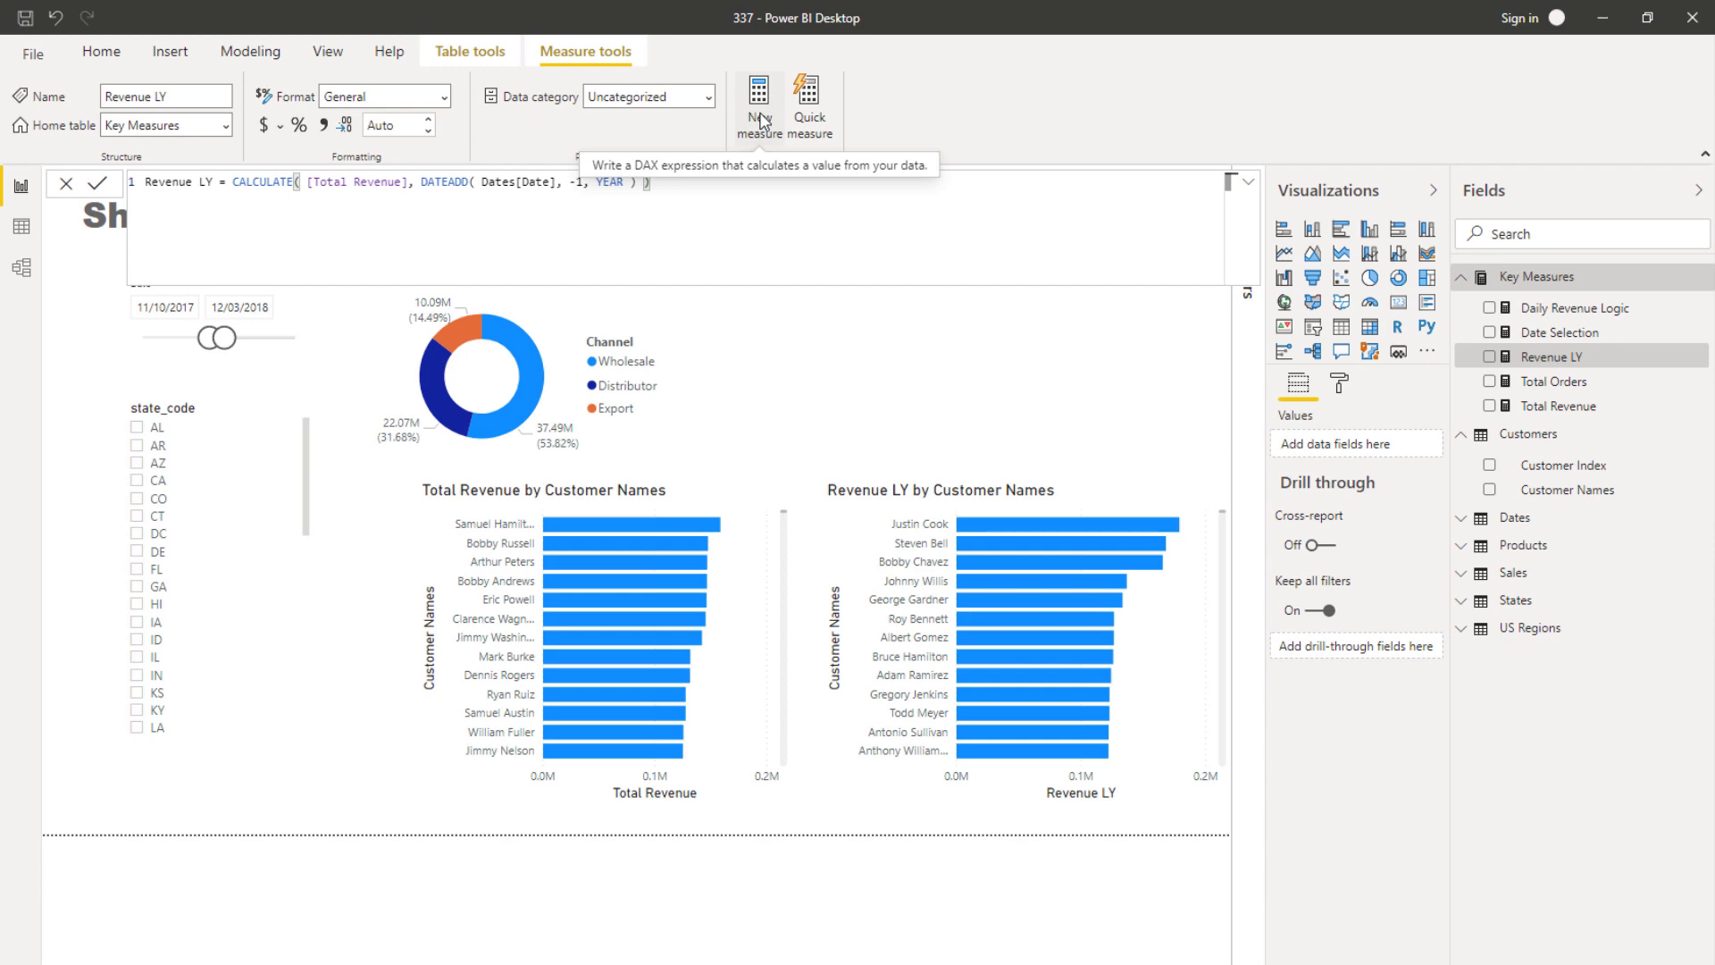
click(761, 121)
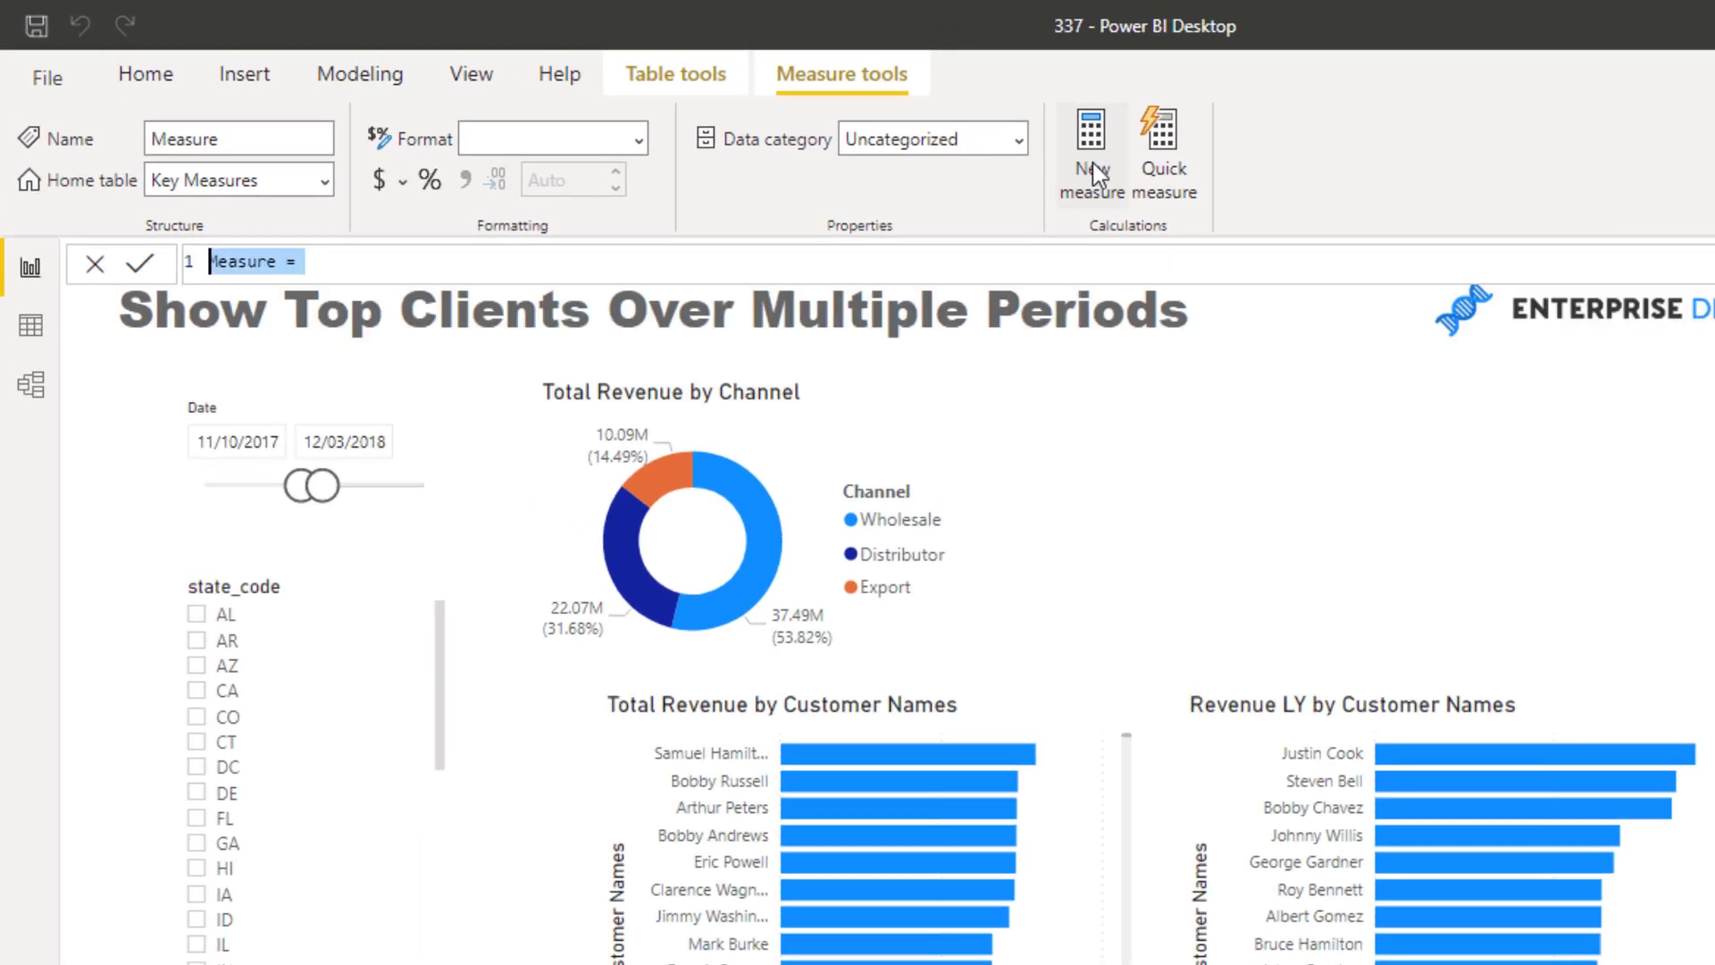
text(Topn)
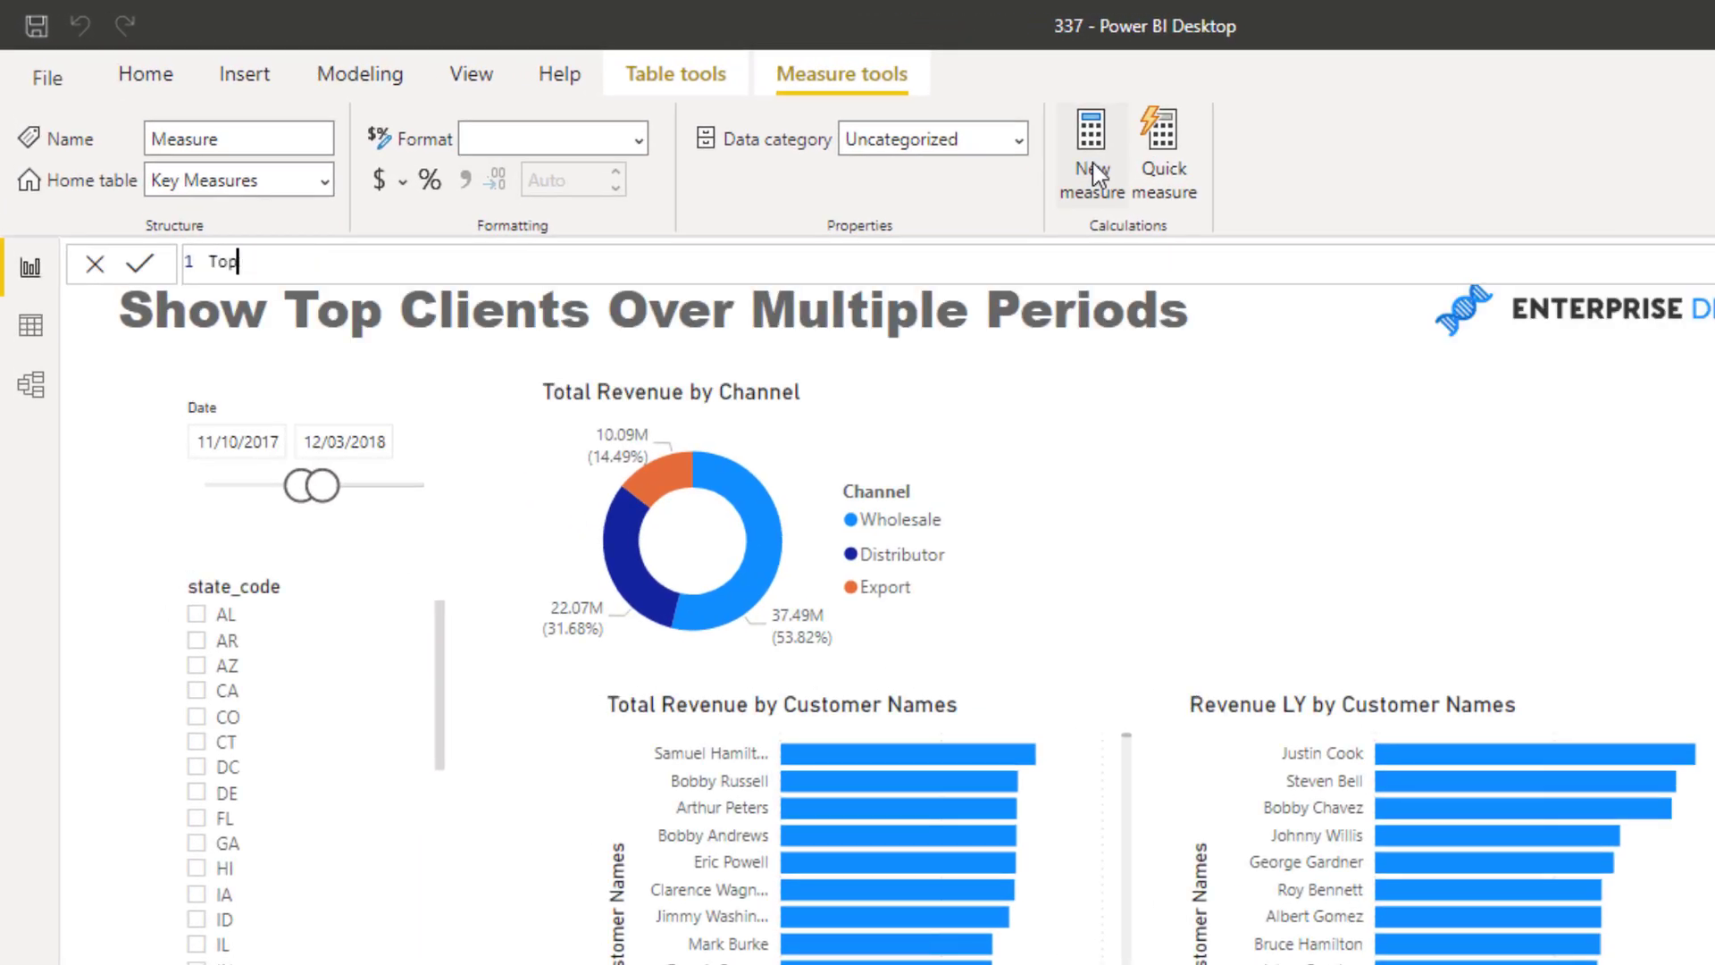
key(BackSpace)
key(BackSpace)
text(op 5 Customer)
text( TY)
key(BackSpace)
key(BackSpace)
text(s TY =)
key(shift+Return)
Step: Begin the measure's expression with CALCULATE( [Total Revenue], and continue on a new line
text(CA)
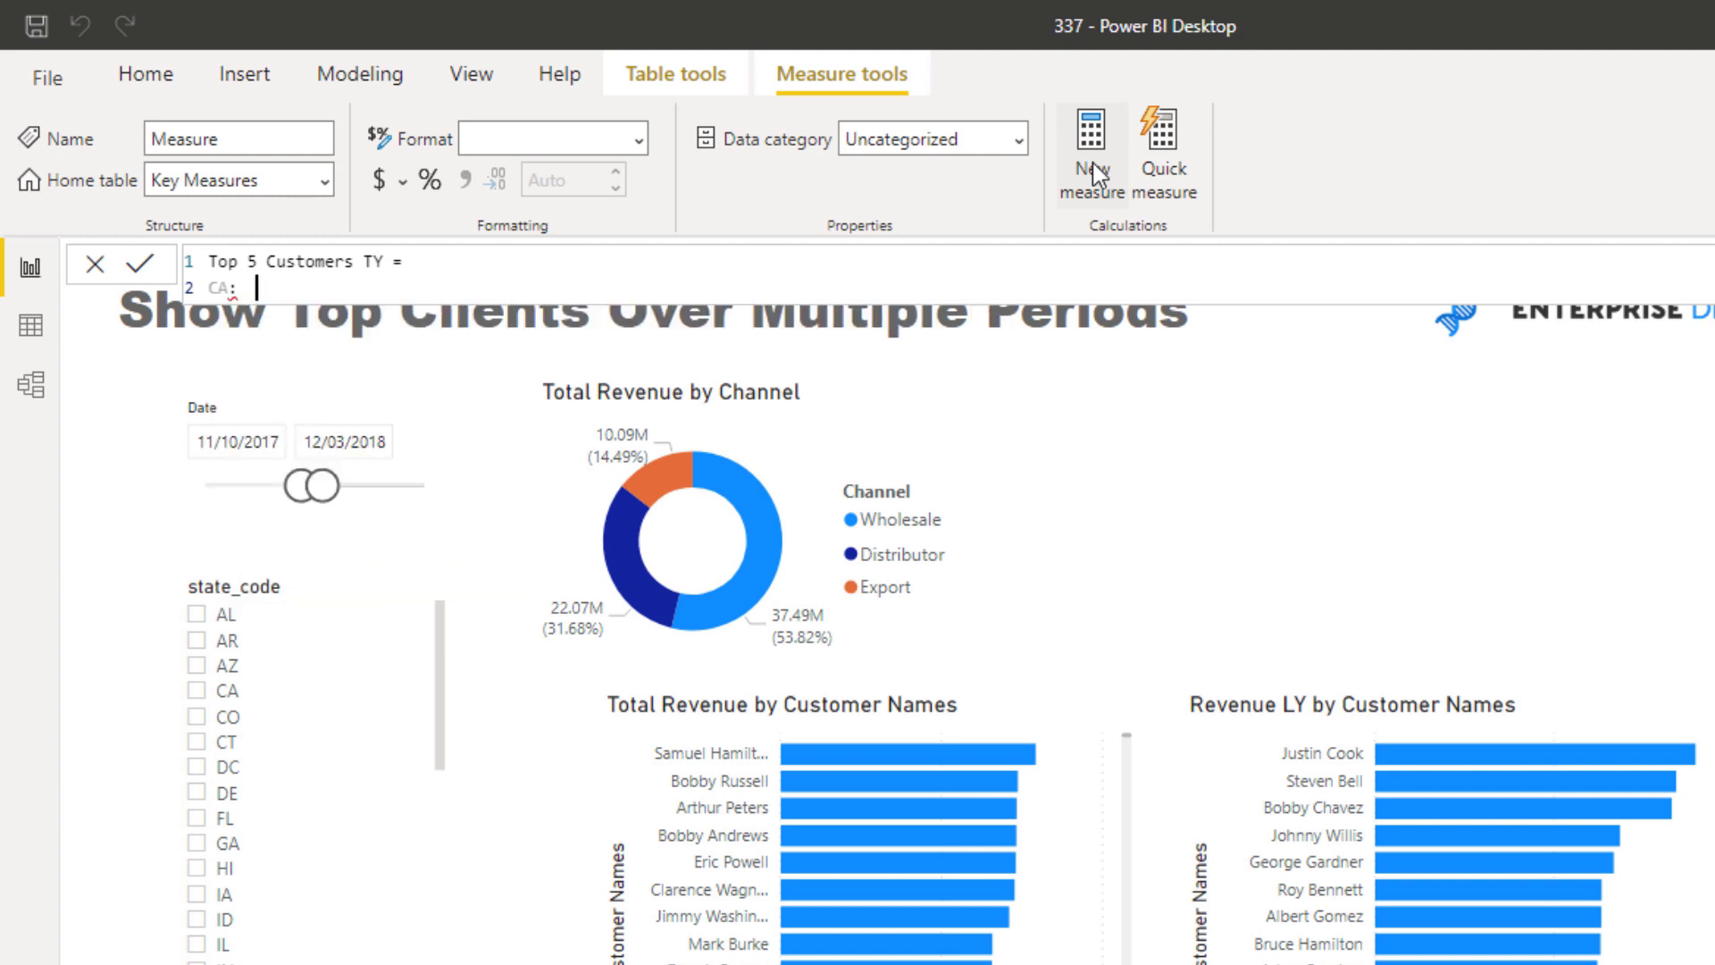
text(L)
key(Tab)
text([)
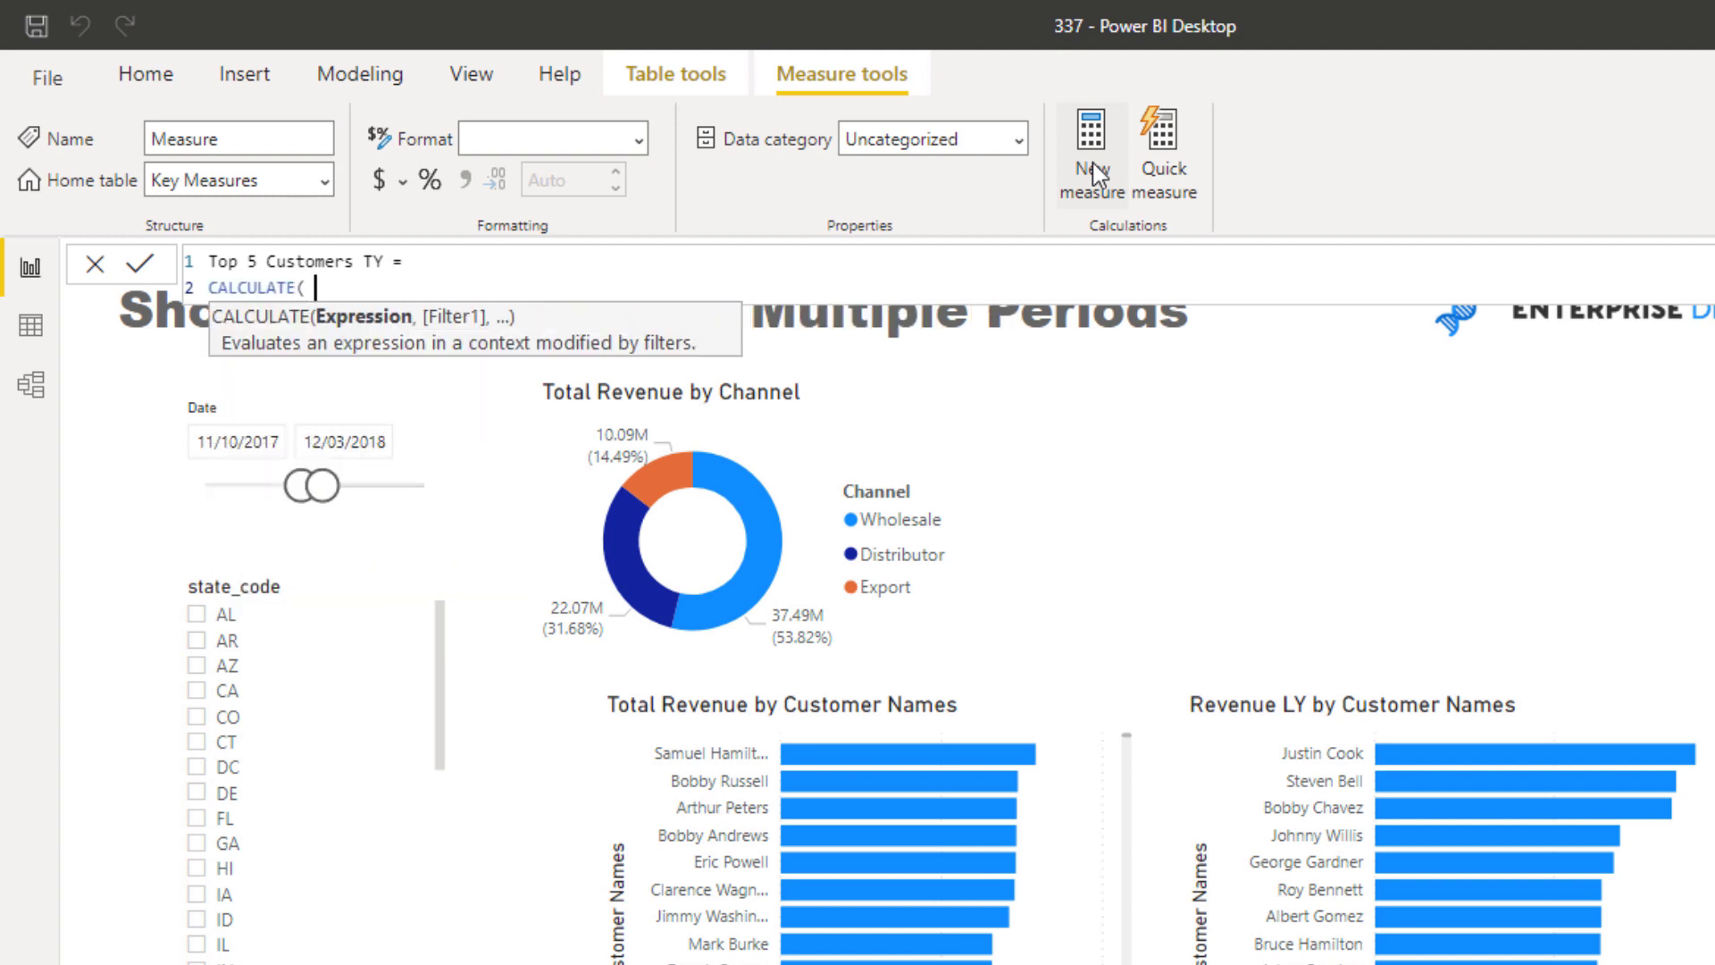
text(To)
key(Down)
key(Down)
key(Down)
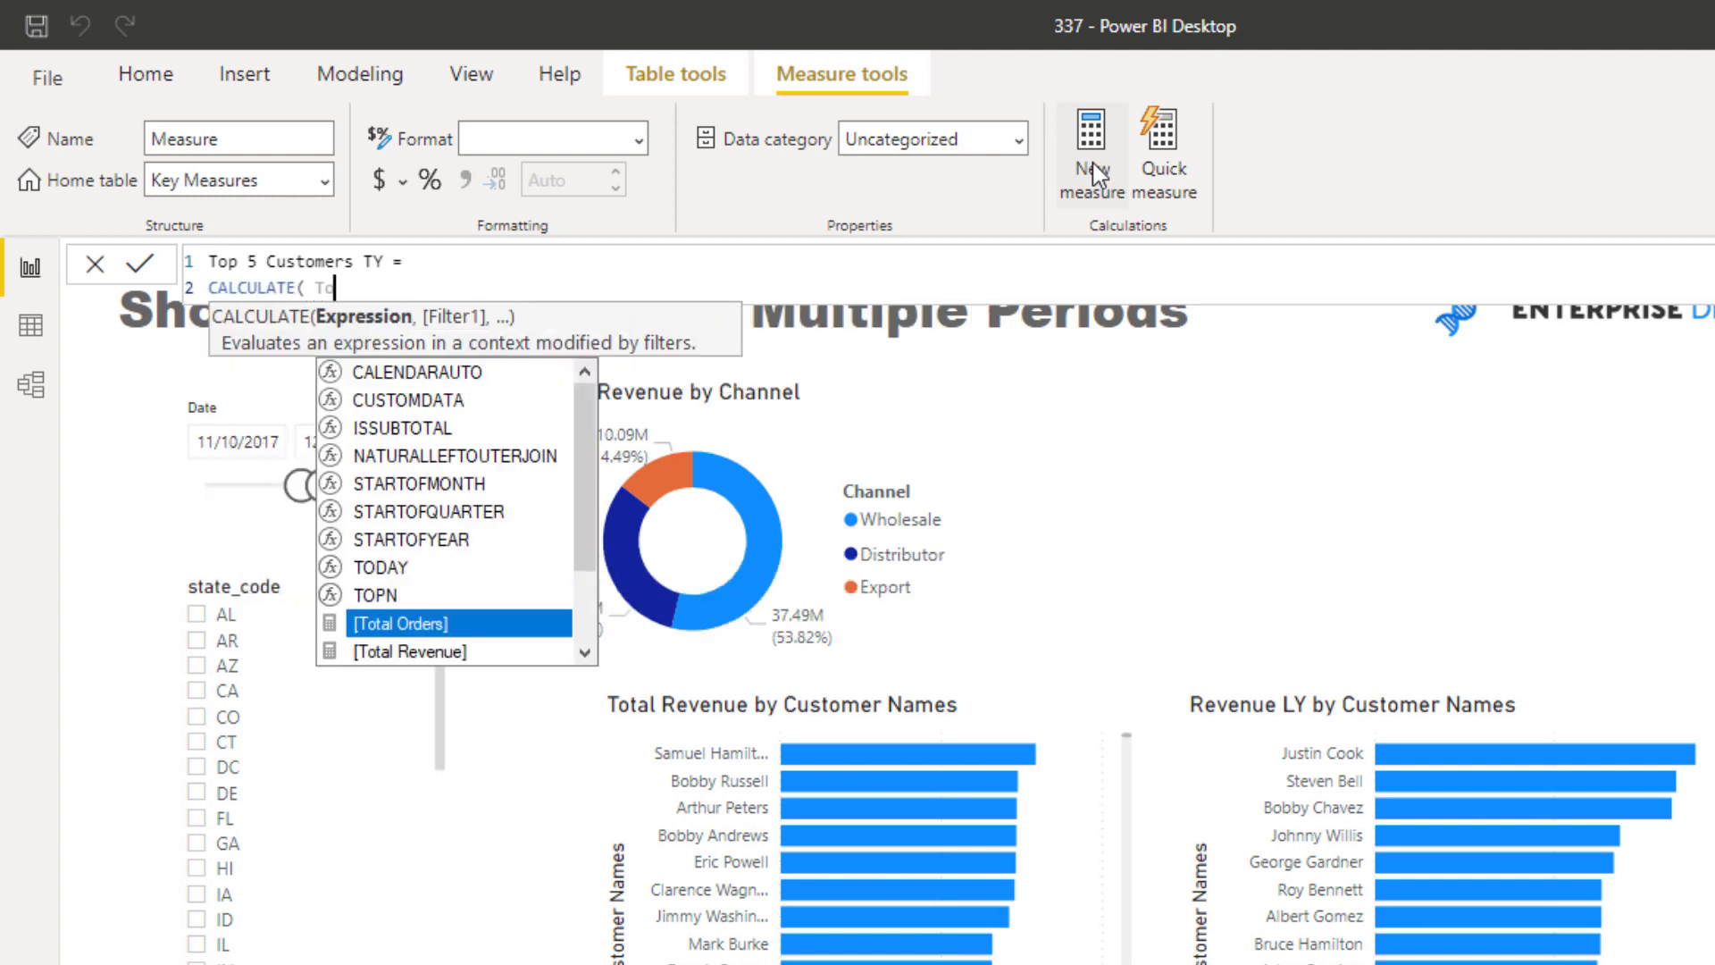
key(Tab)
text(,)
key(shift+Return)
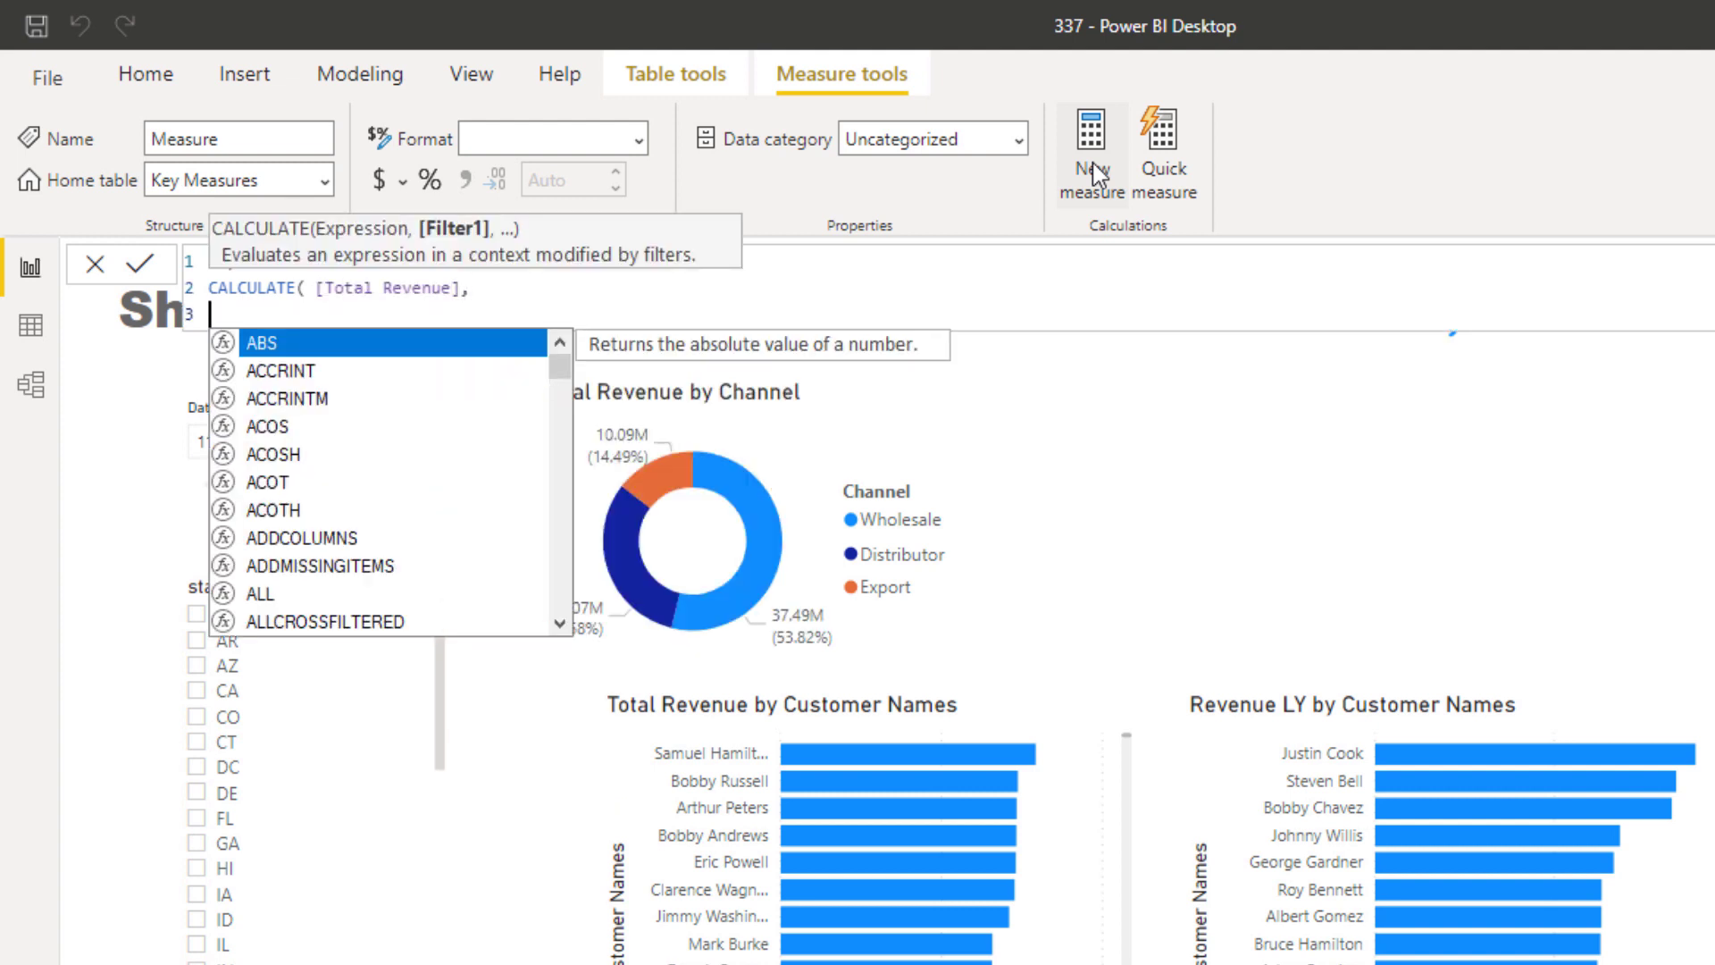
Step: Add an indented TOPN function with an N value of 5 as the first filter of CALCULATE
key(Escape)
key(Tab)
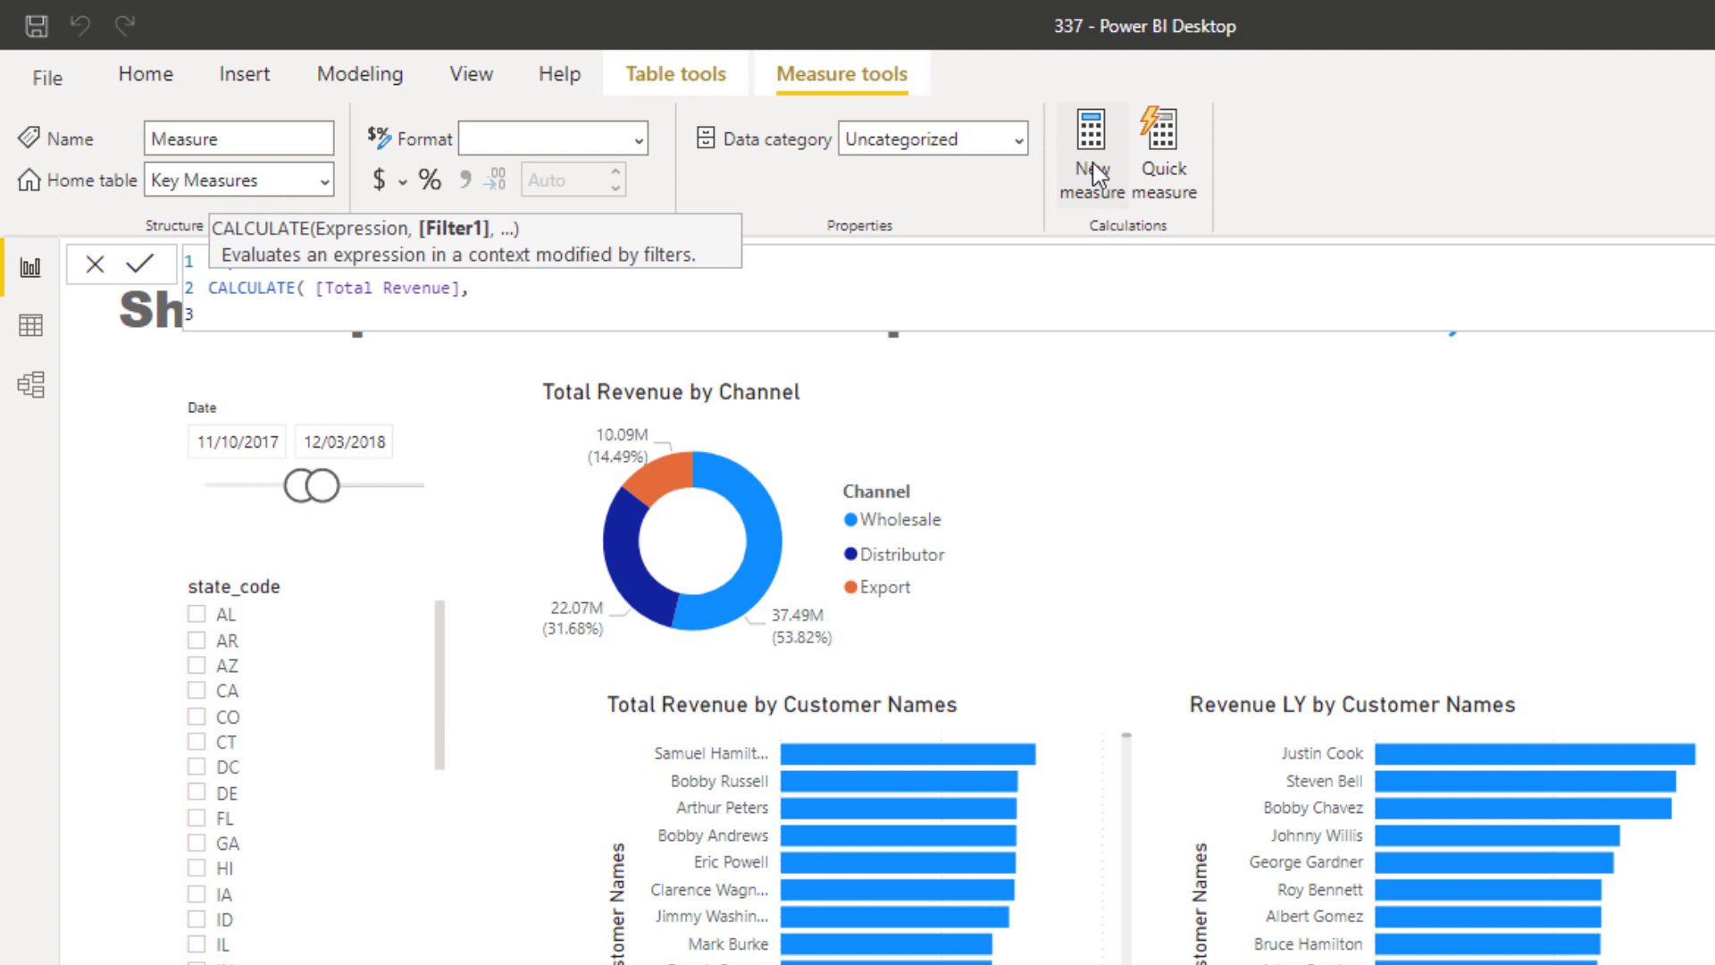
text(TOPN)
key(BackSpace)
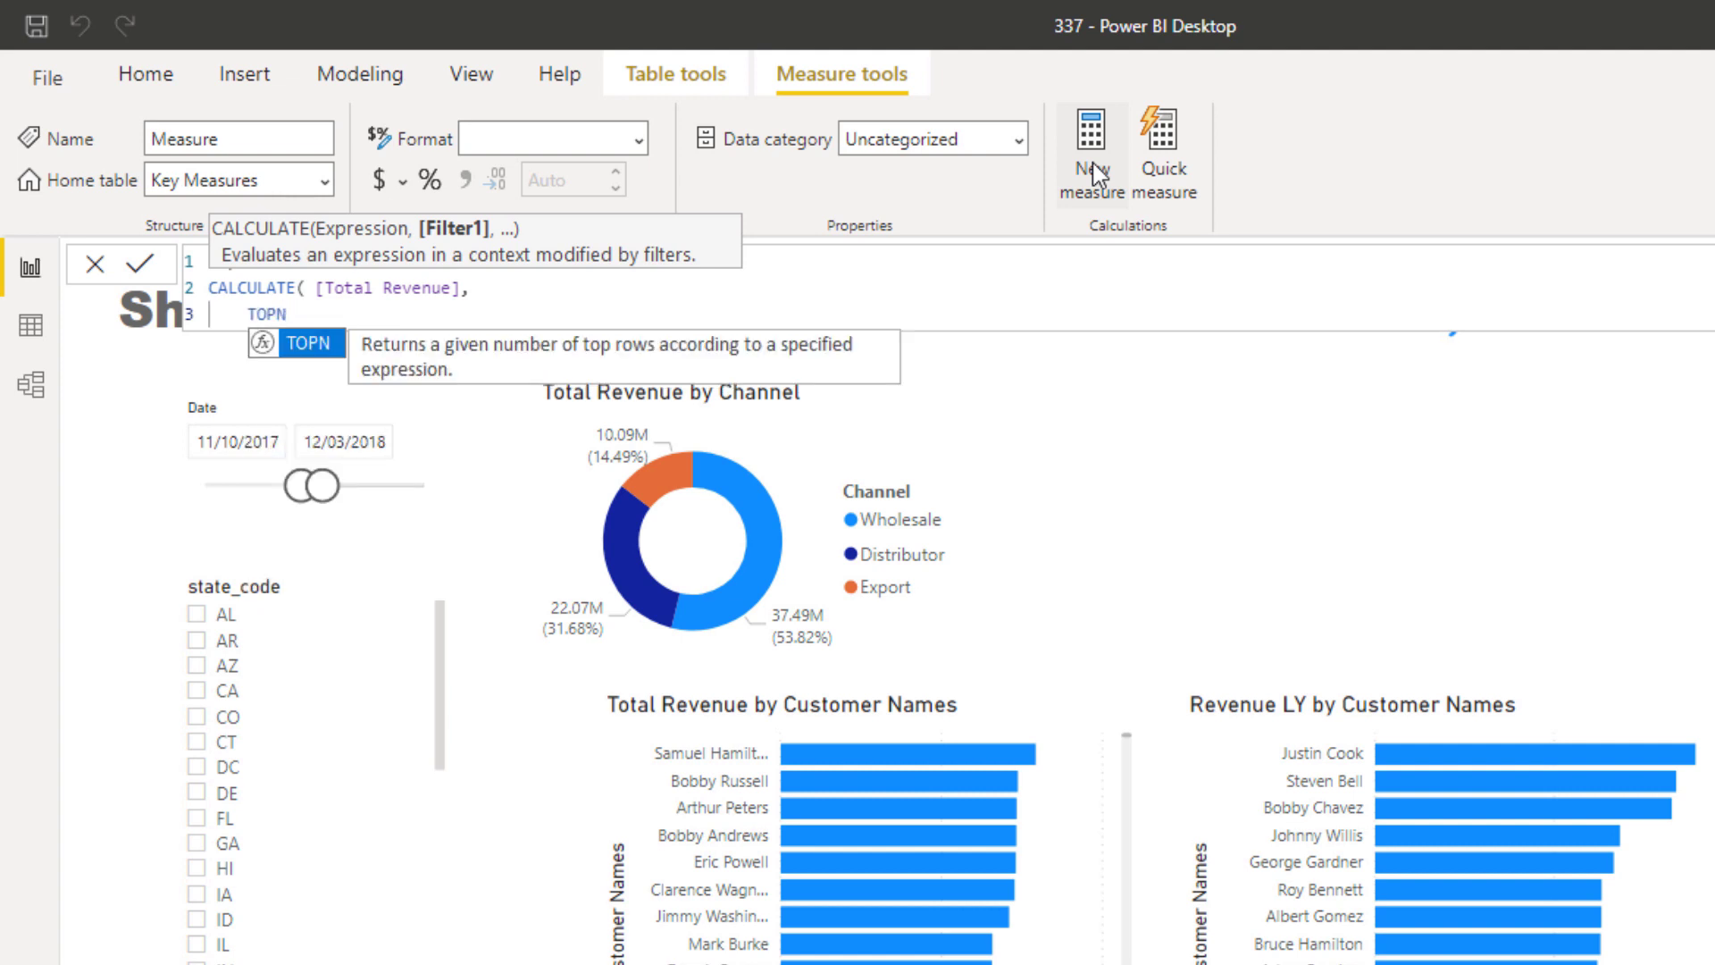
text(( )
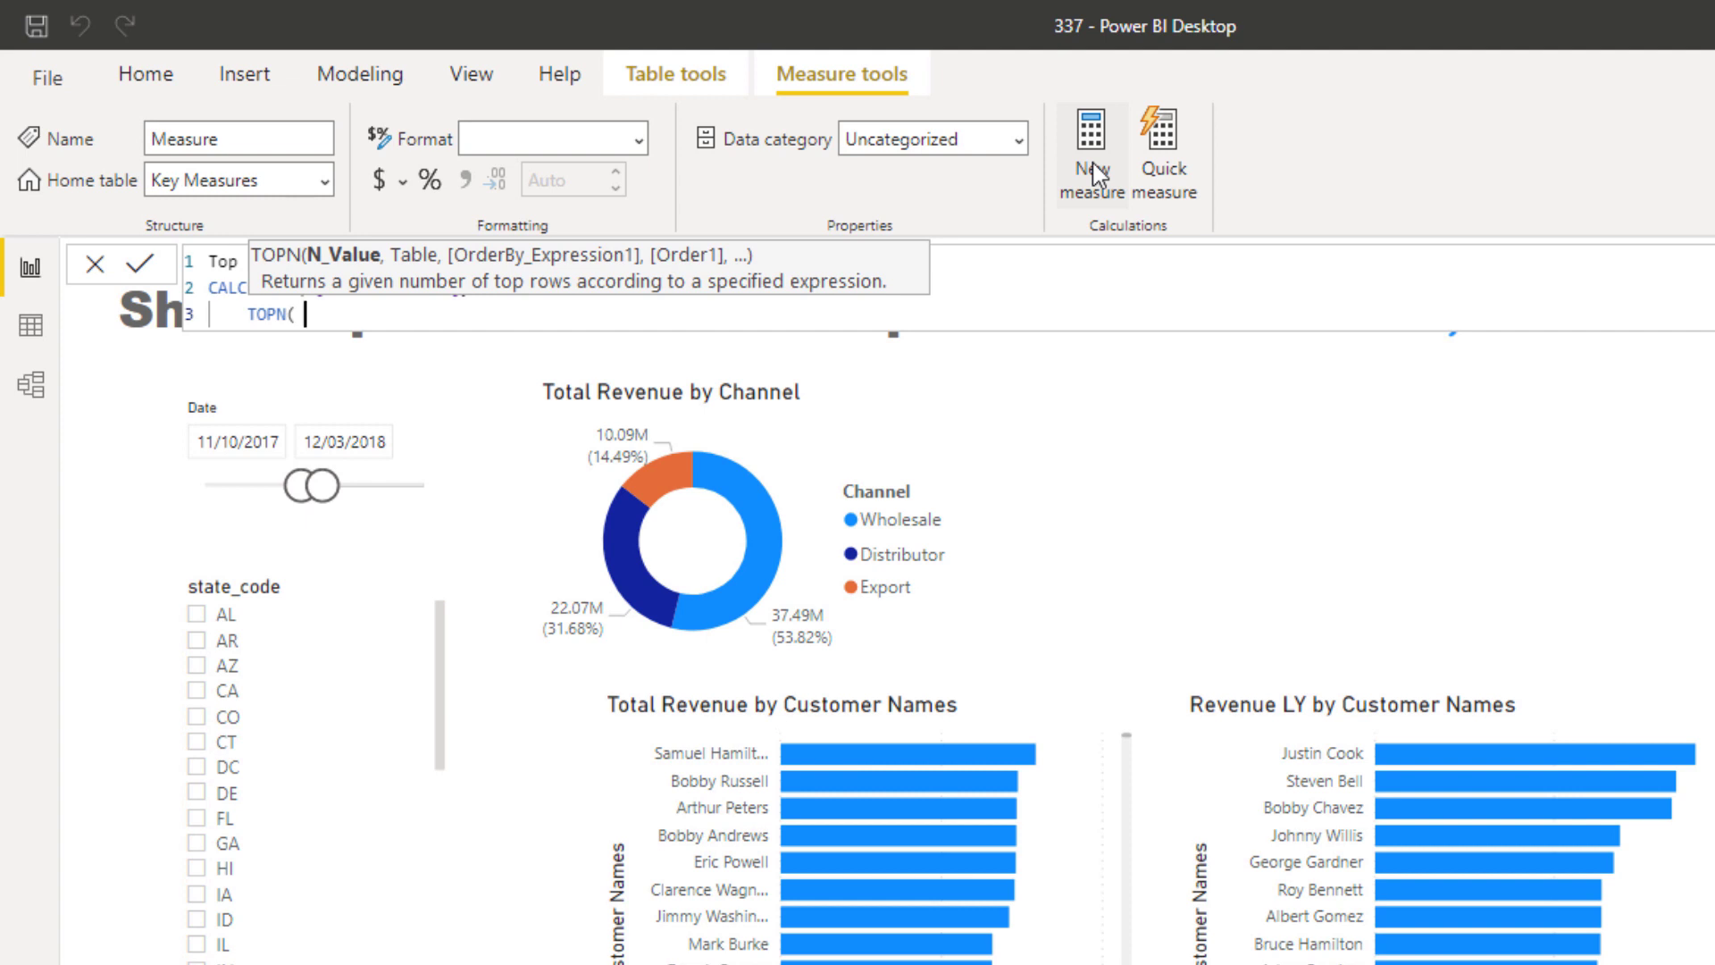
text(5,)
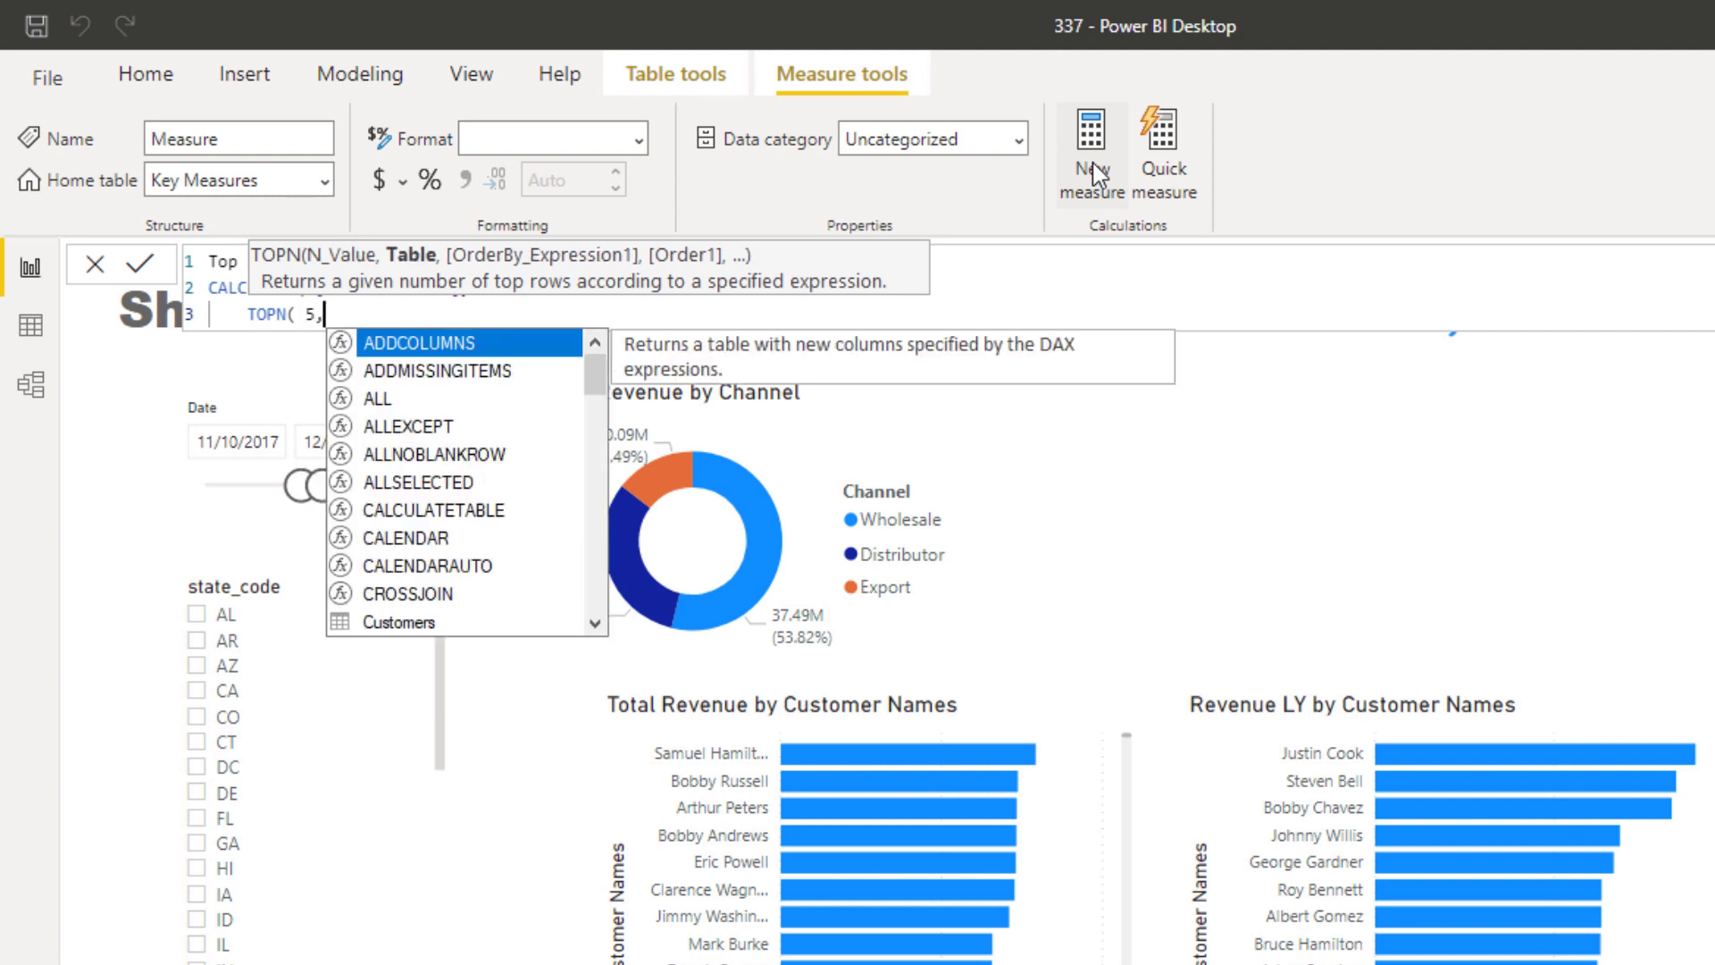
text( VALUES()
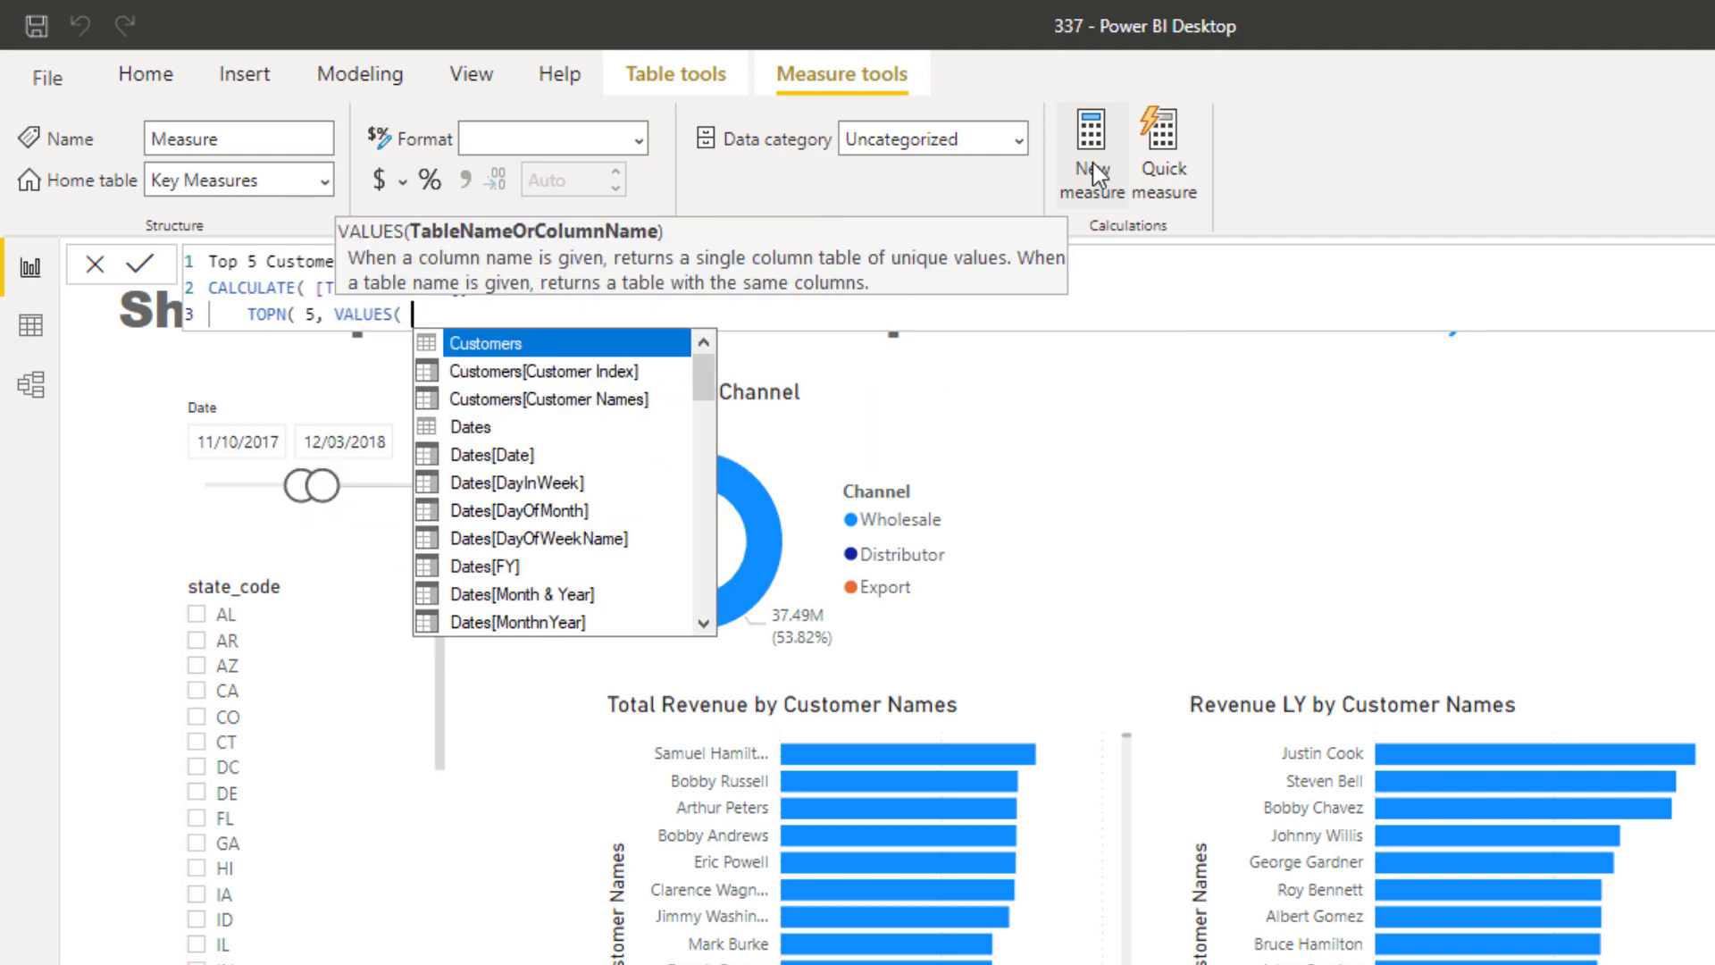
key(BackSpace)
key(BackSpace)
key(BackSpace)
key(BackSpace)
key(BackSpace)
key(BackSpace)
key(BackSpace)
key(BackSpace)
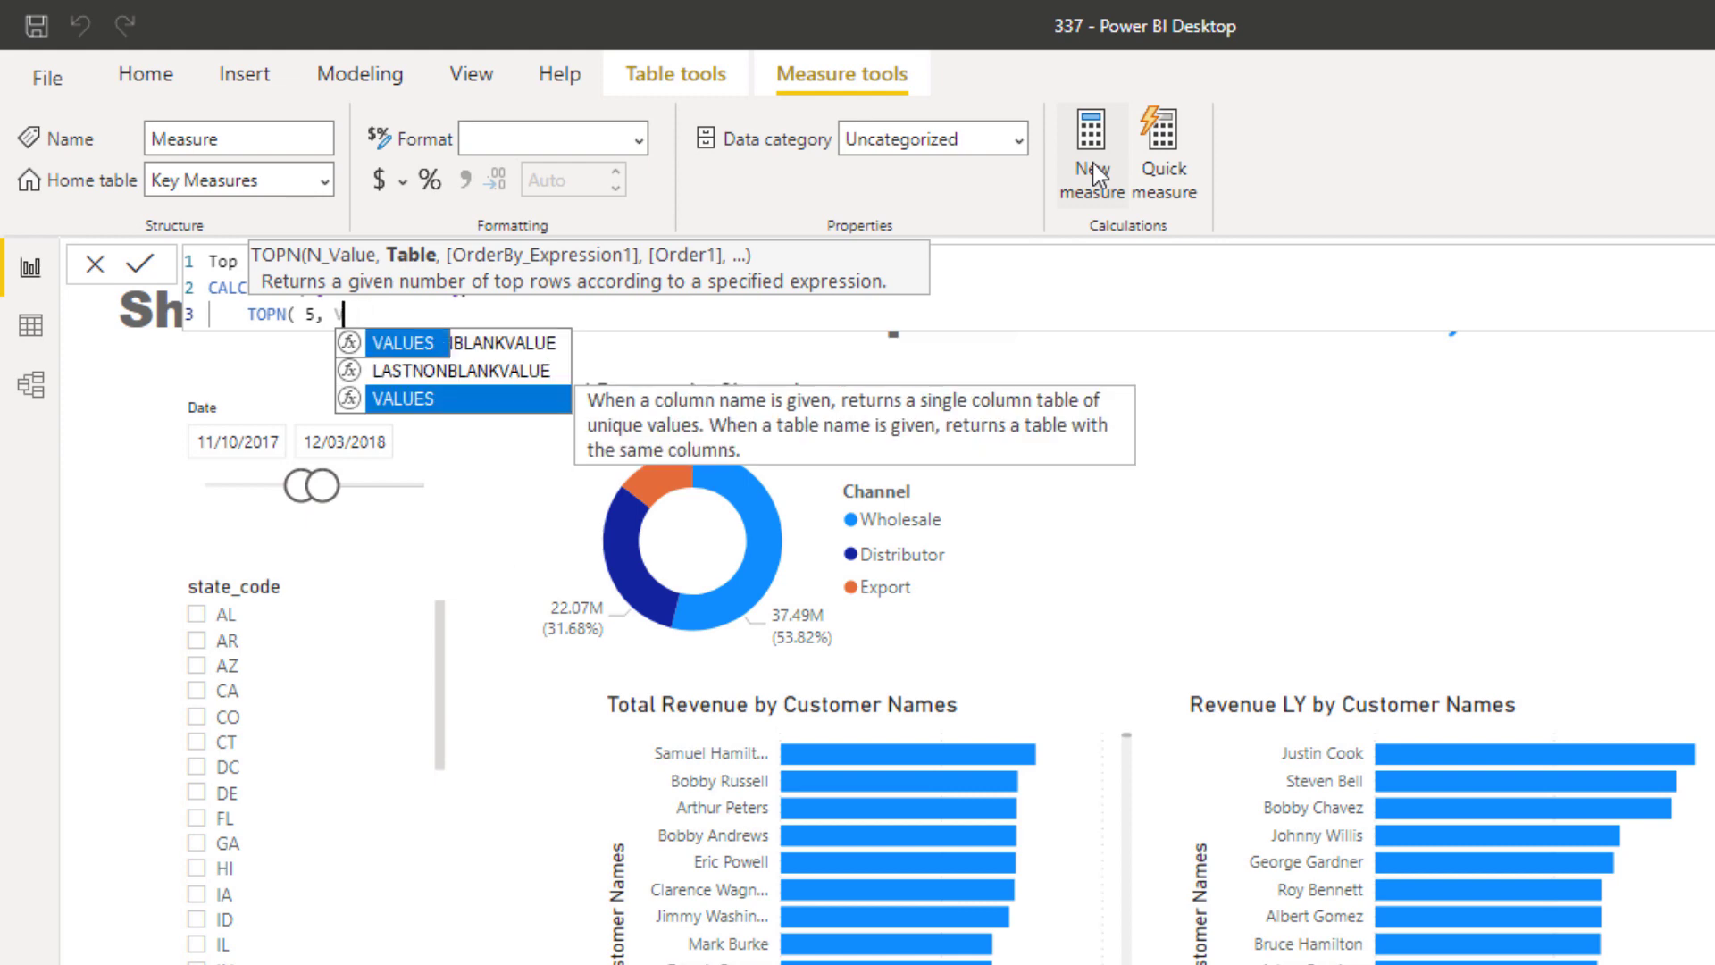
Step: Set TOPN's table argument to ALL( Customers[Customer Names] )
text(All)
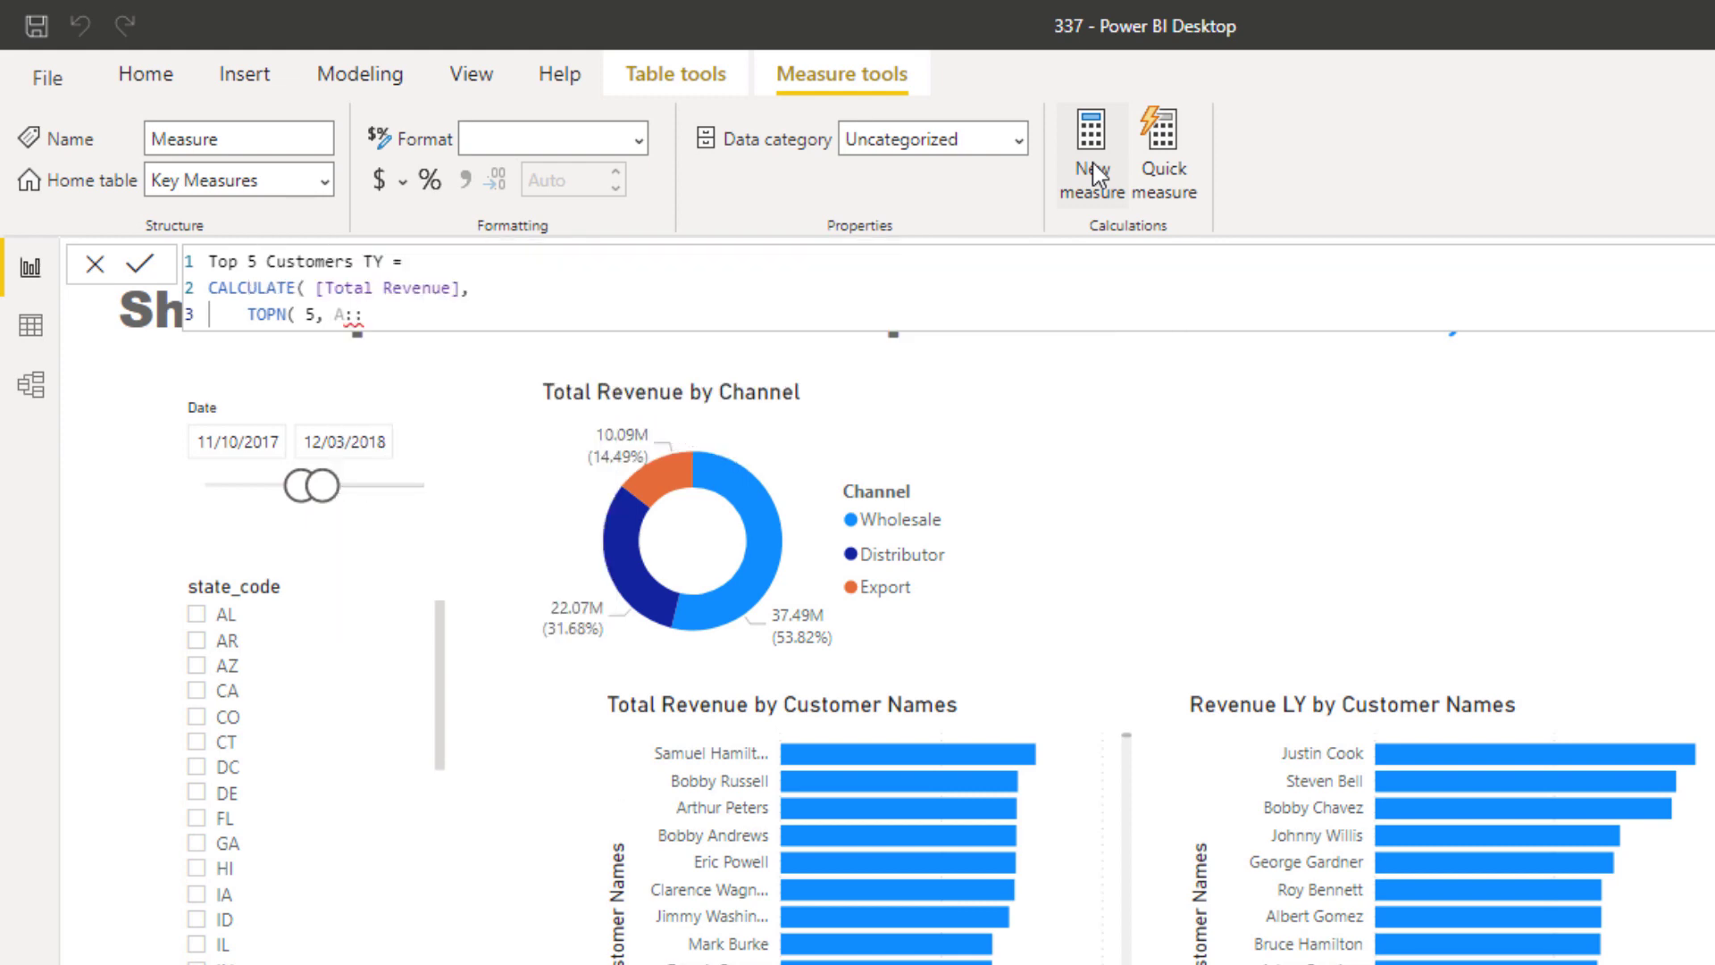
key(BackSpace)
key(BackSpace)
text(LL)
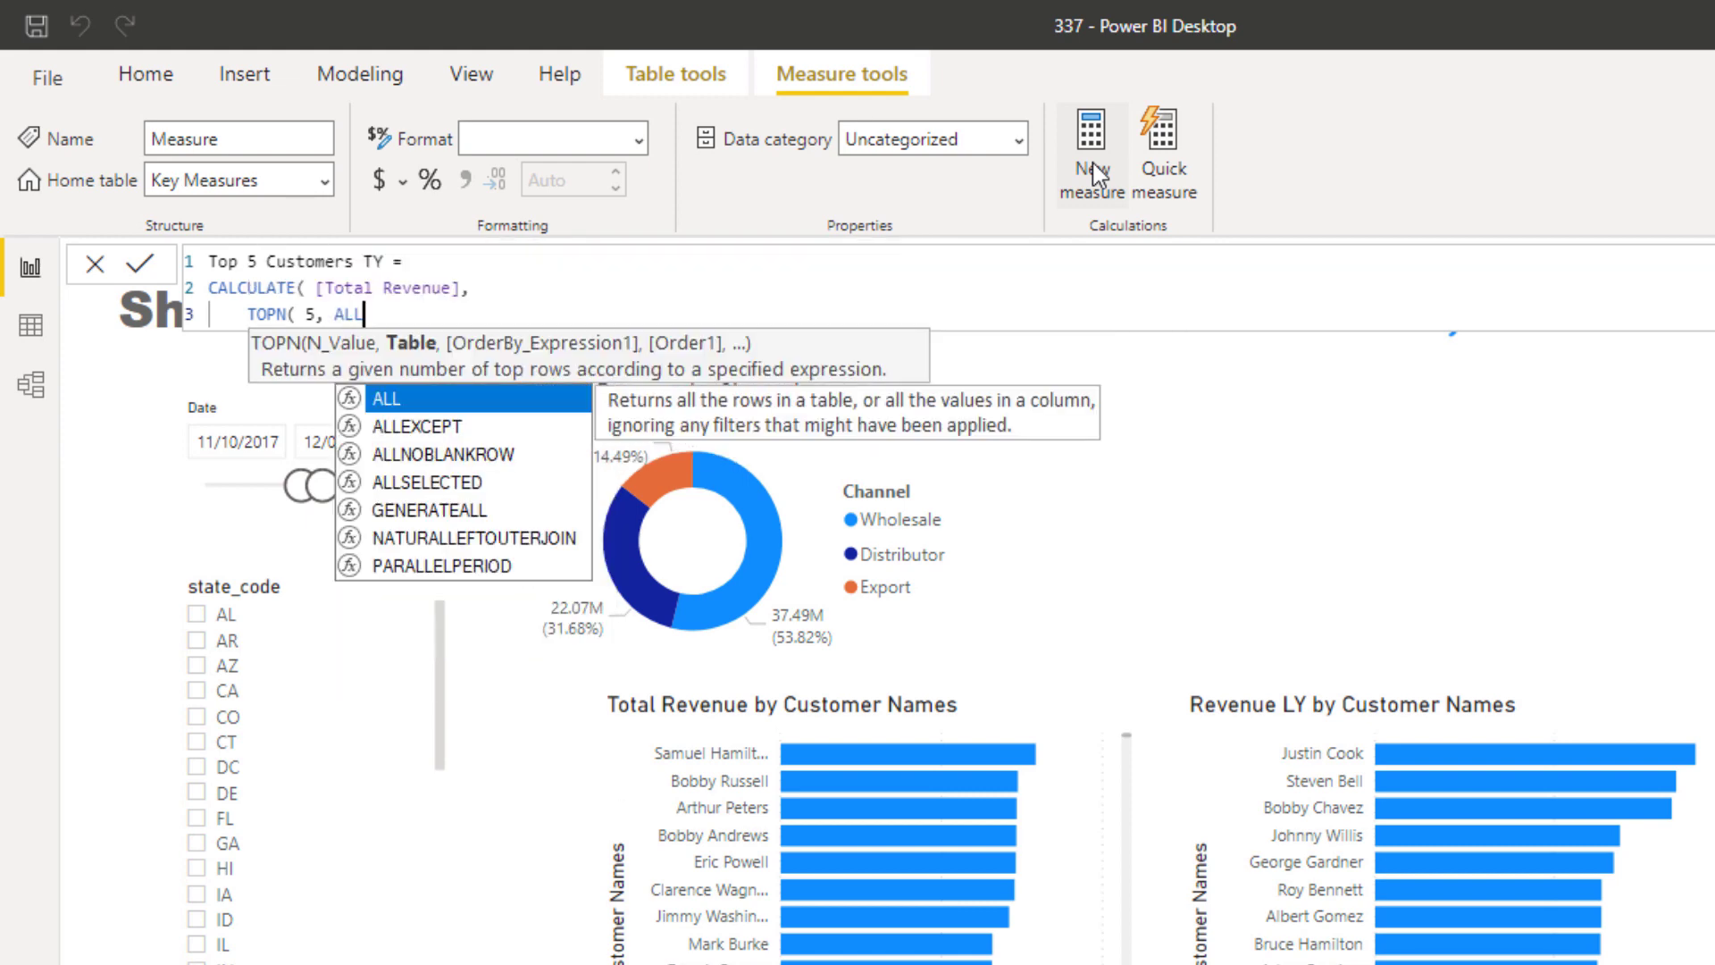
text(( Cus)
key(Down)
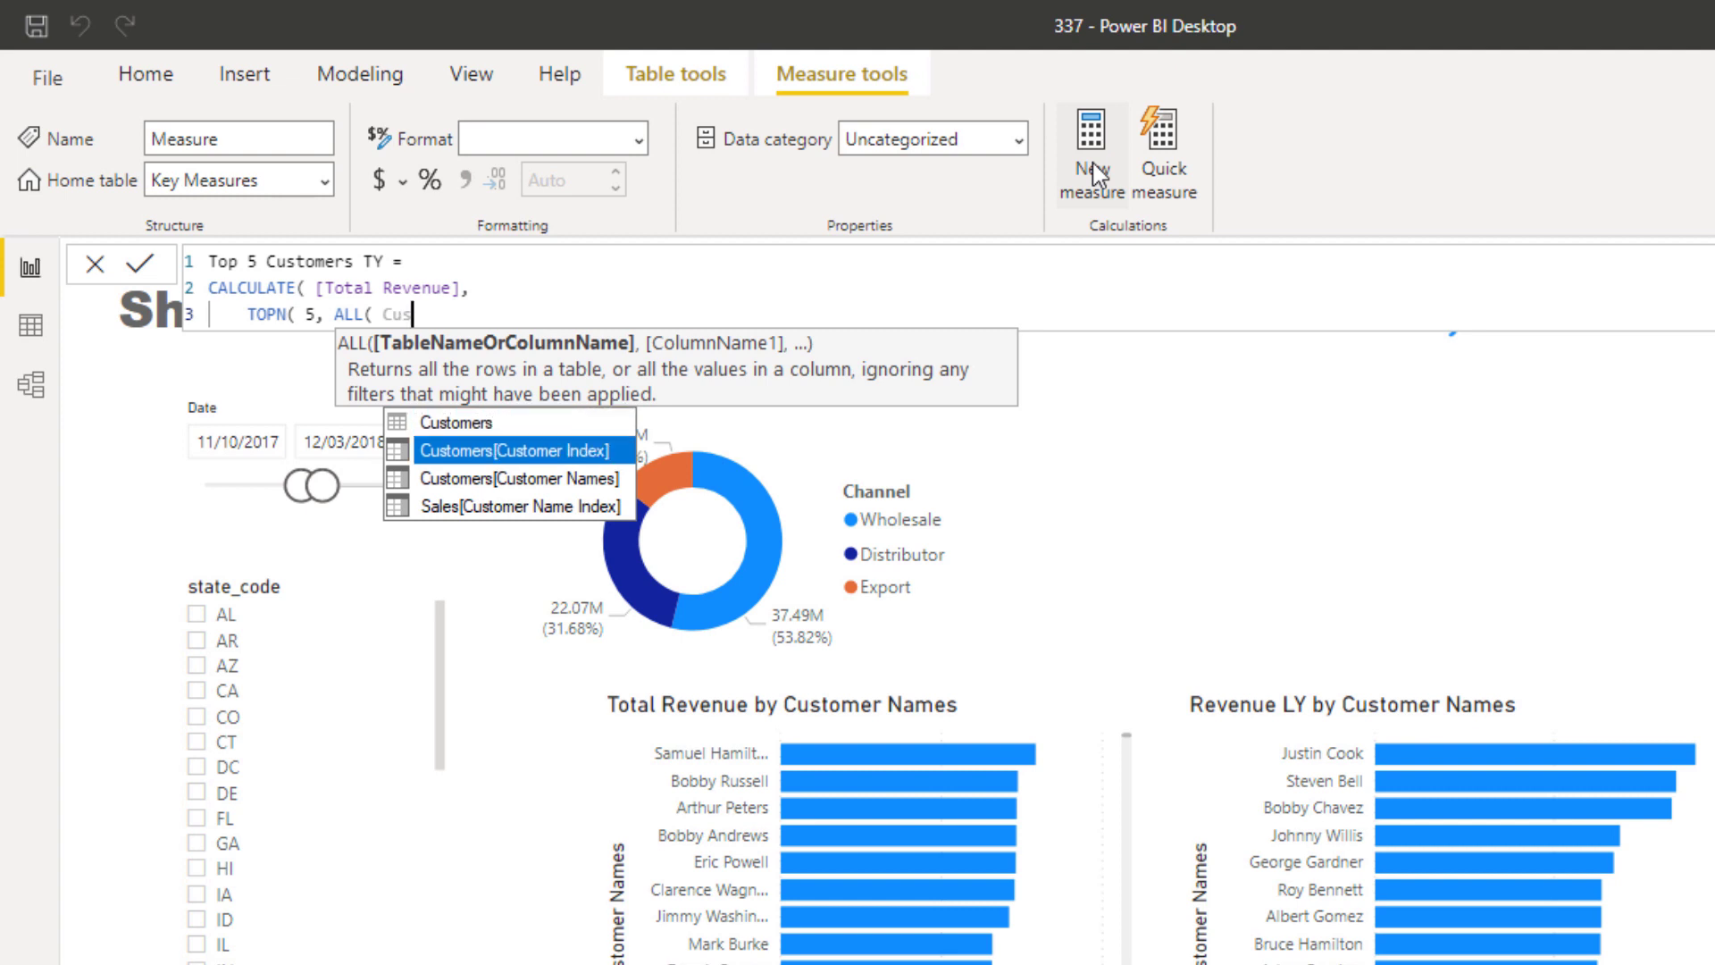
key(Down)
key(Tab)
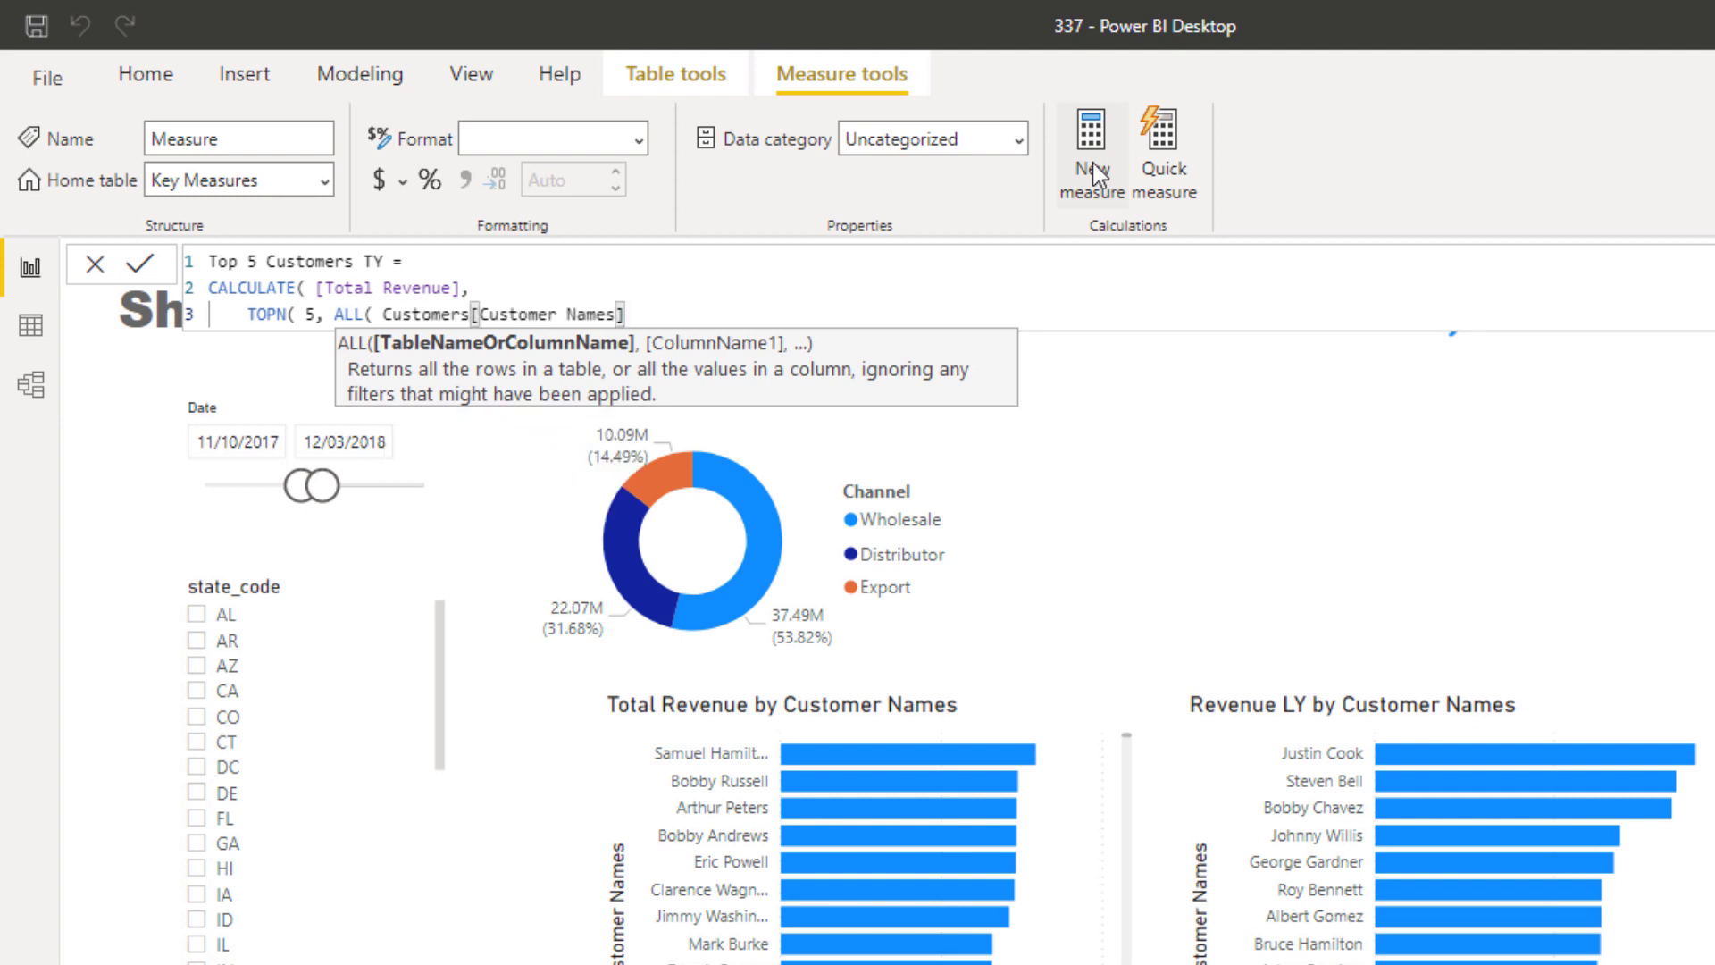
text(),)
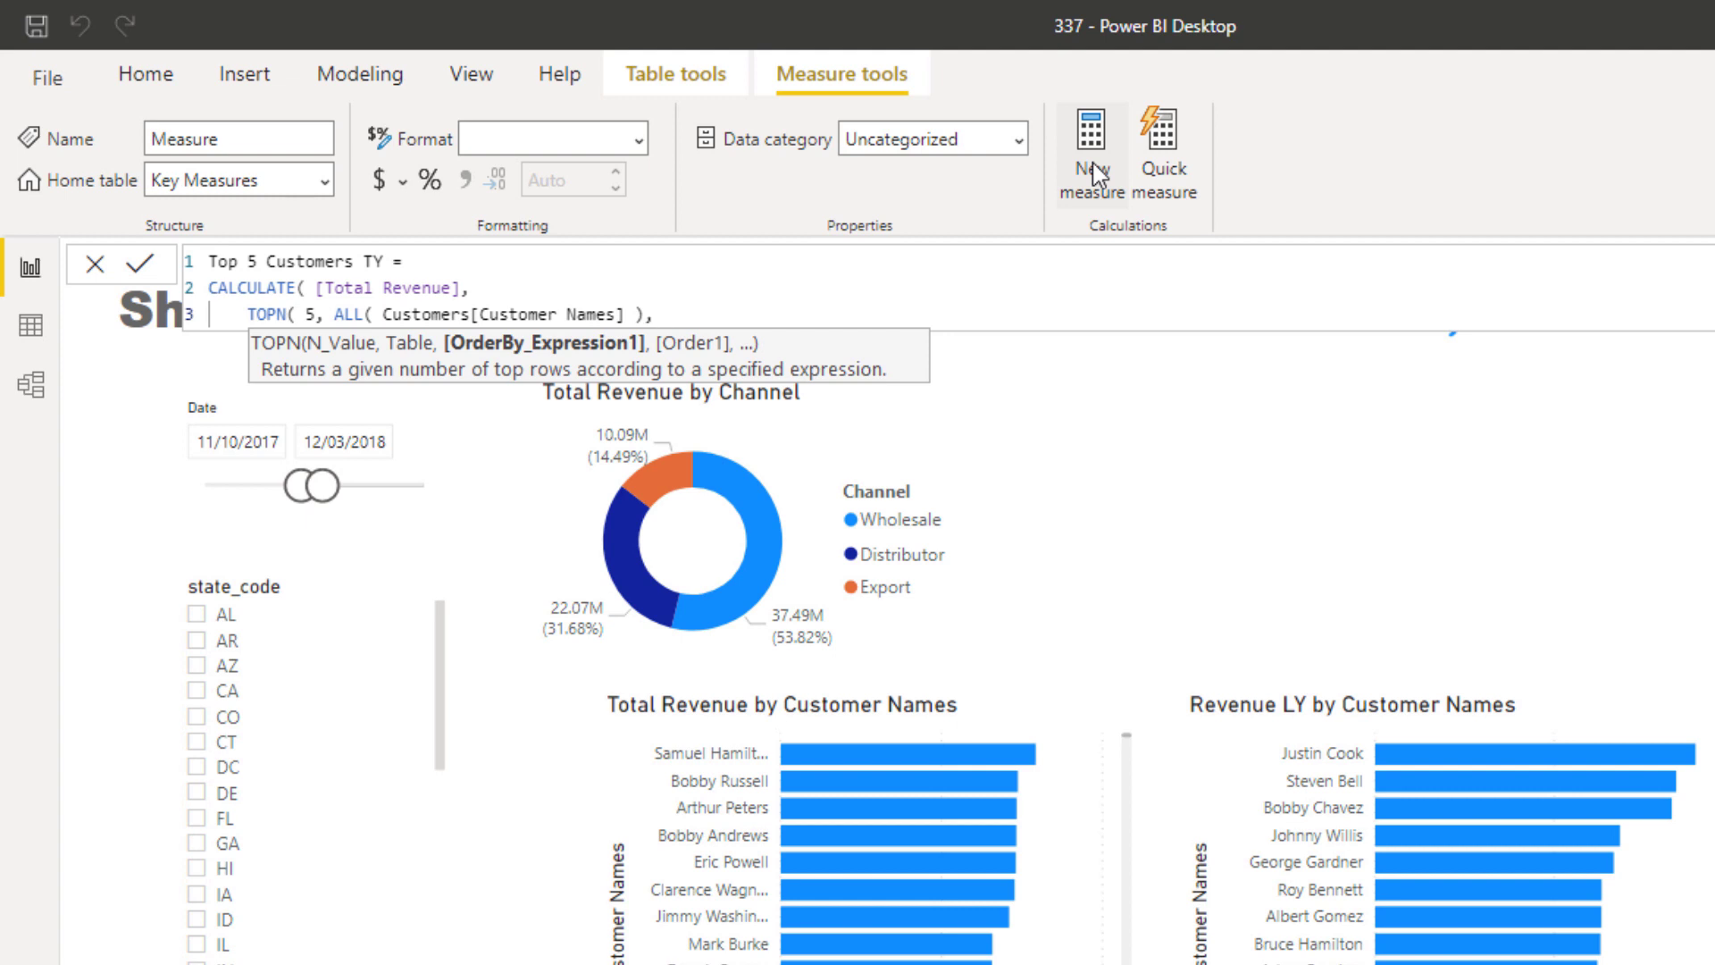
Step: Order TOPN by [Total Revenue] with DESC, close the function and begin a new line for the second filter
text( Reve)
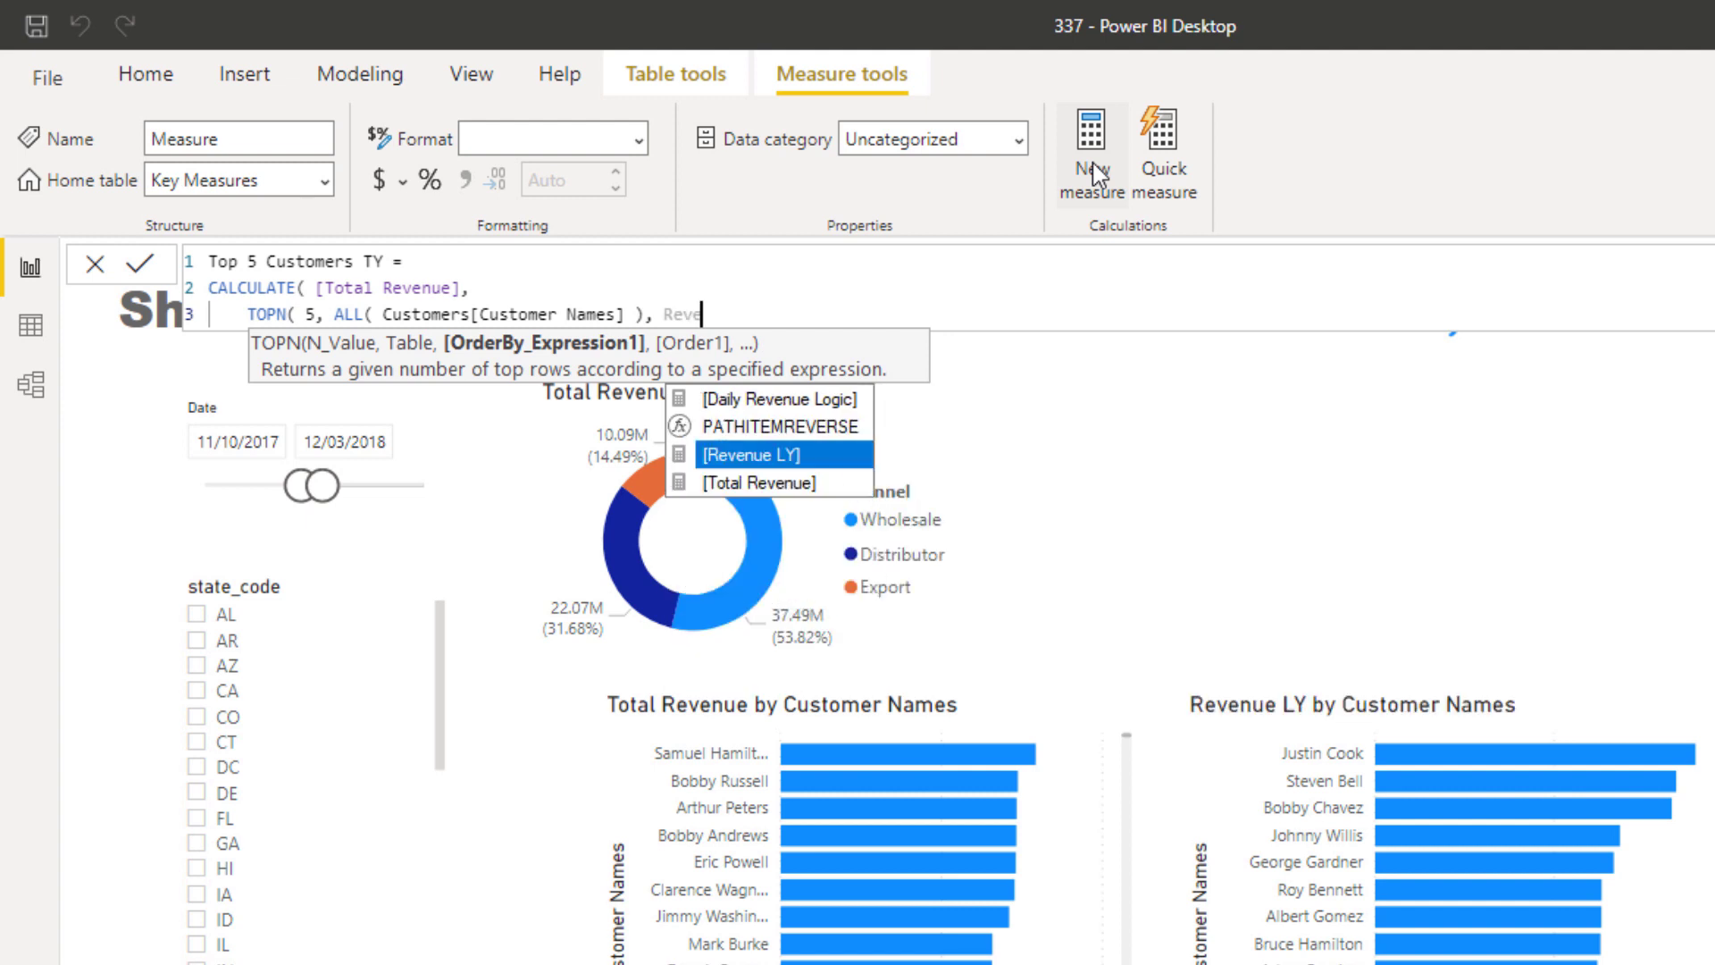
key(Down)
key(Tab)
text(,)
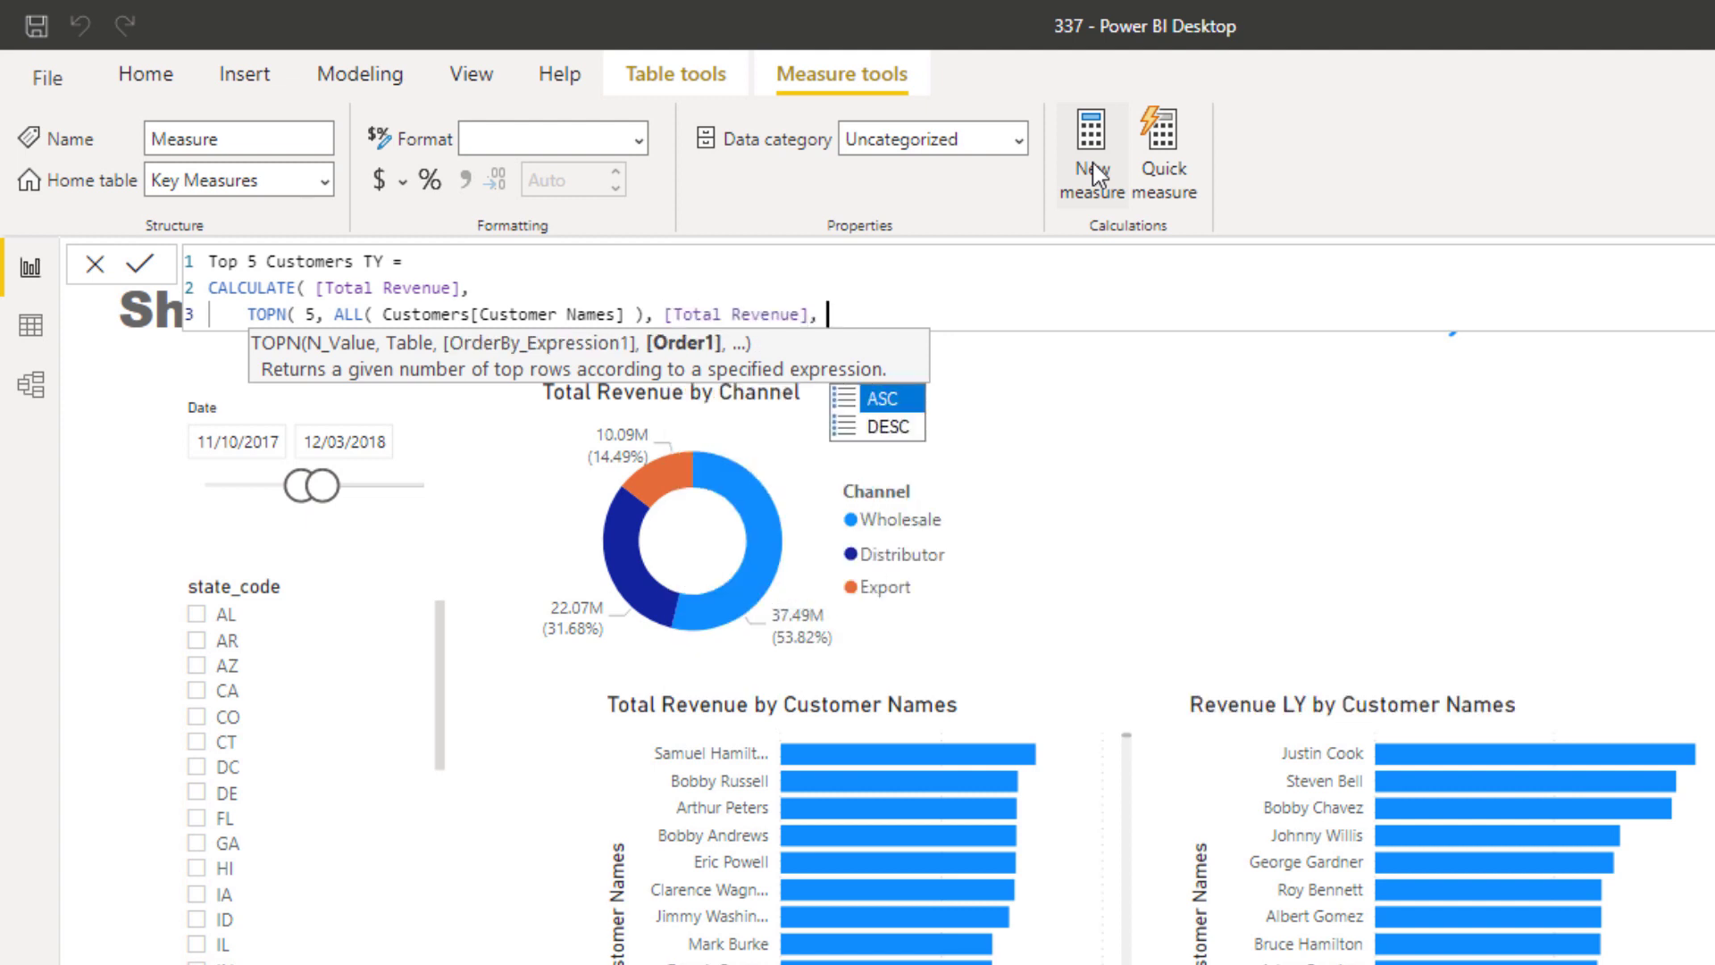
key(Down)
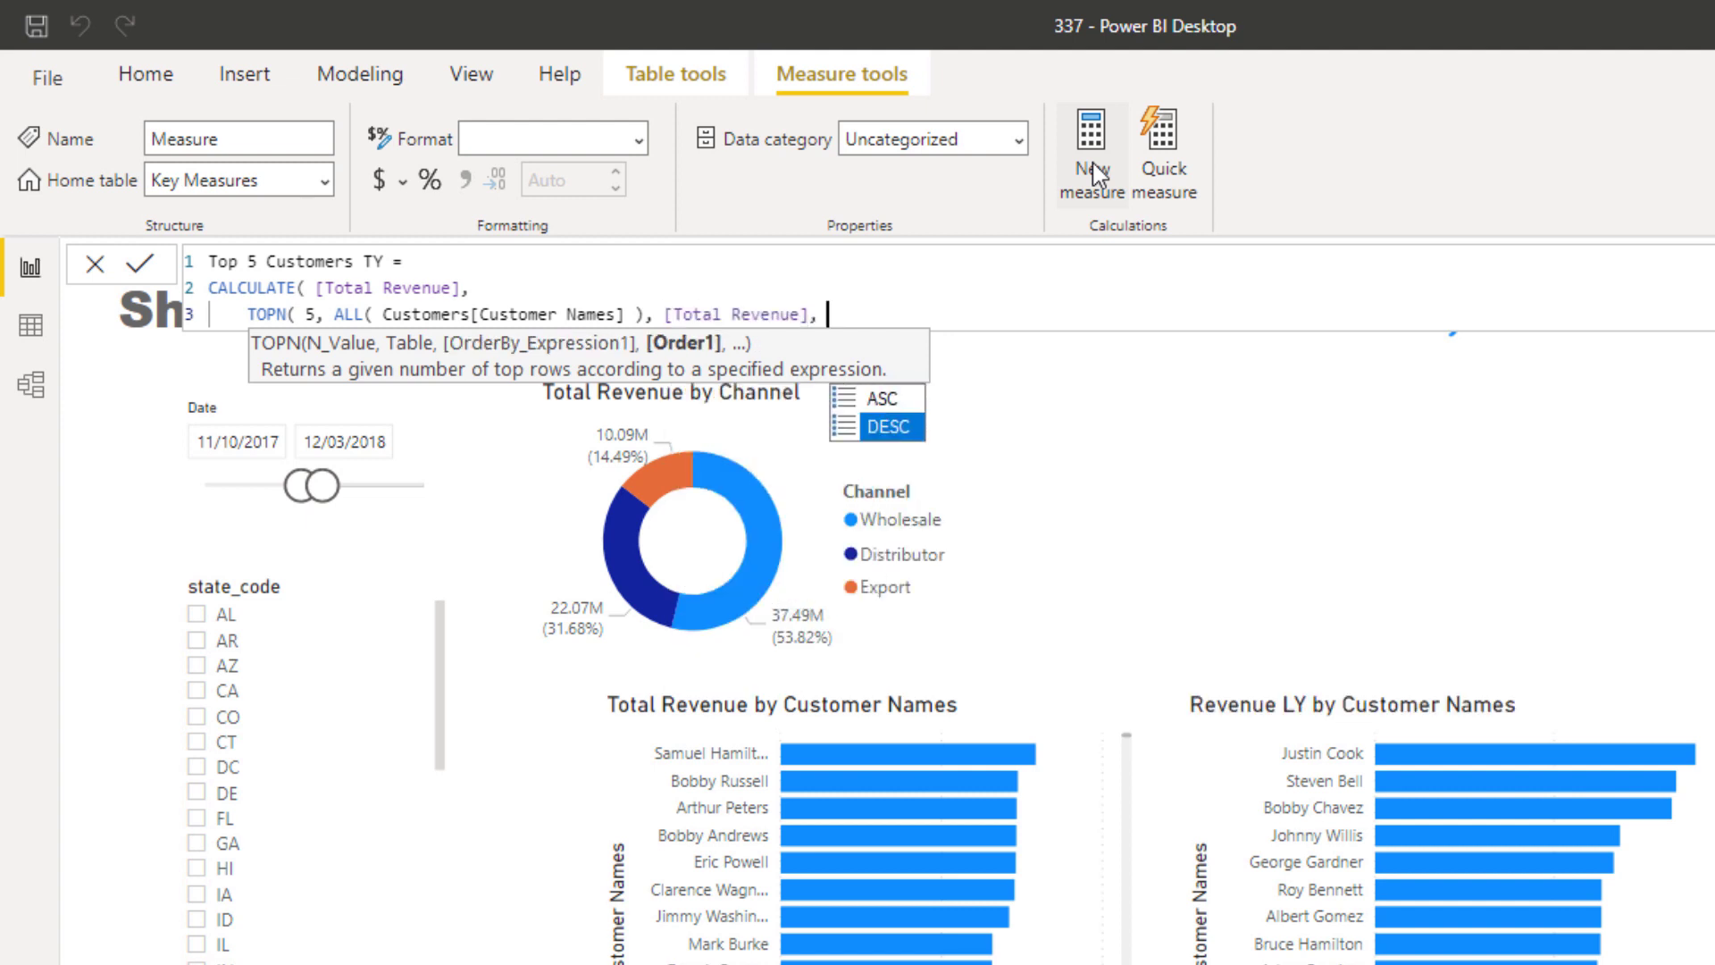
key(Tab)
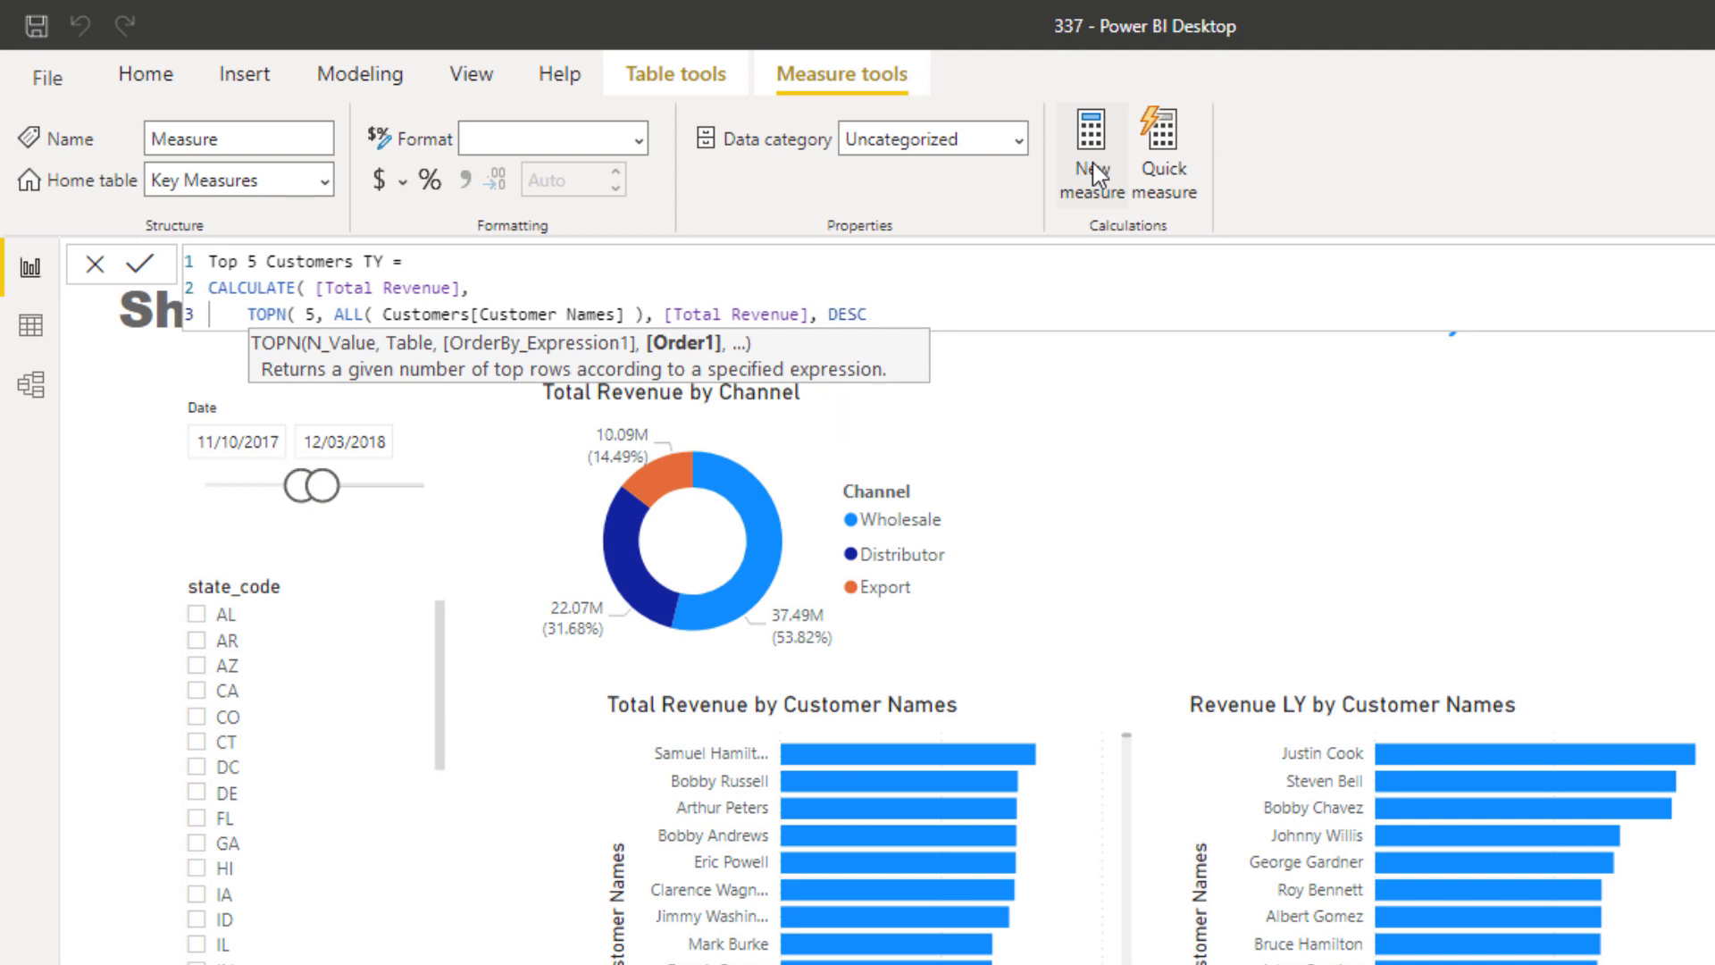
text())
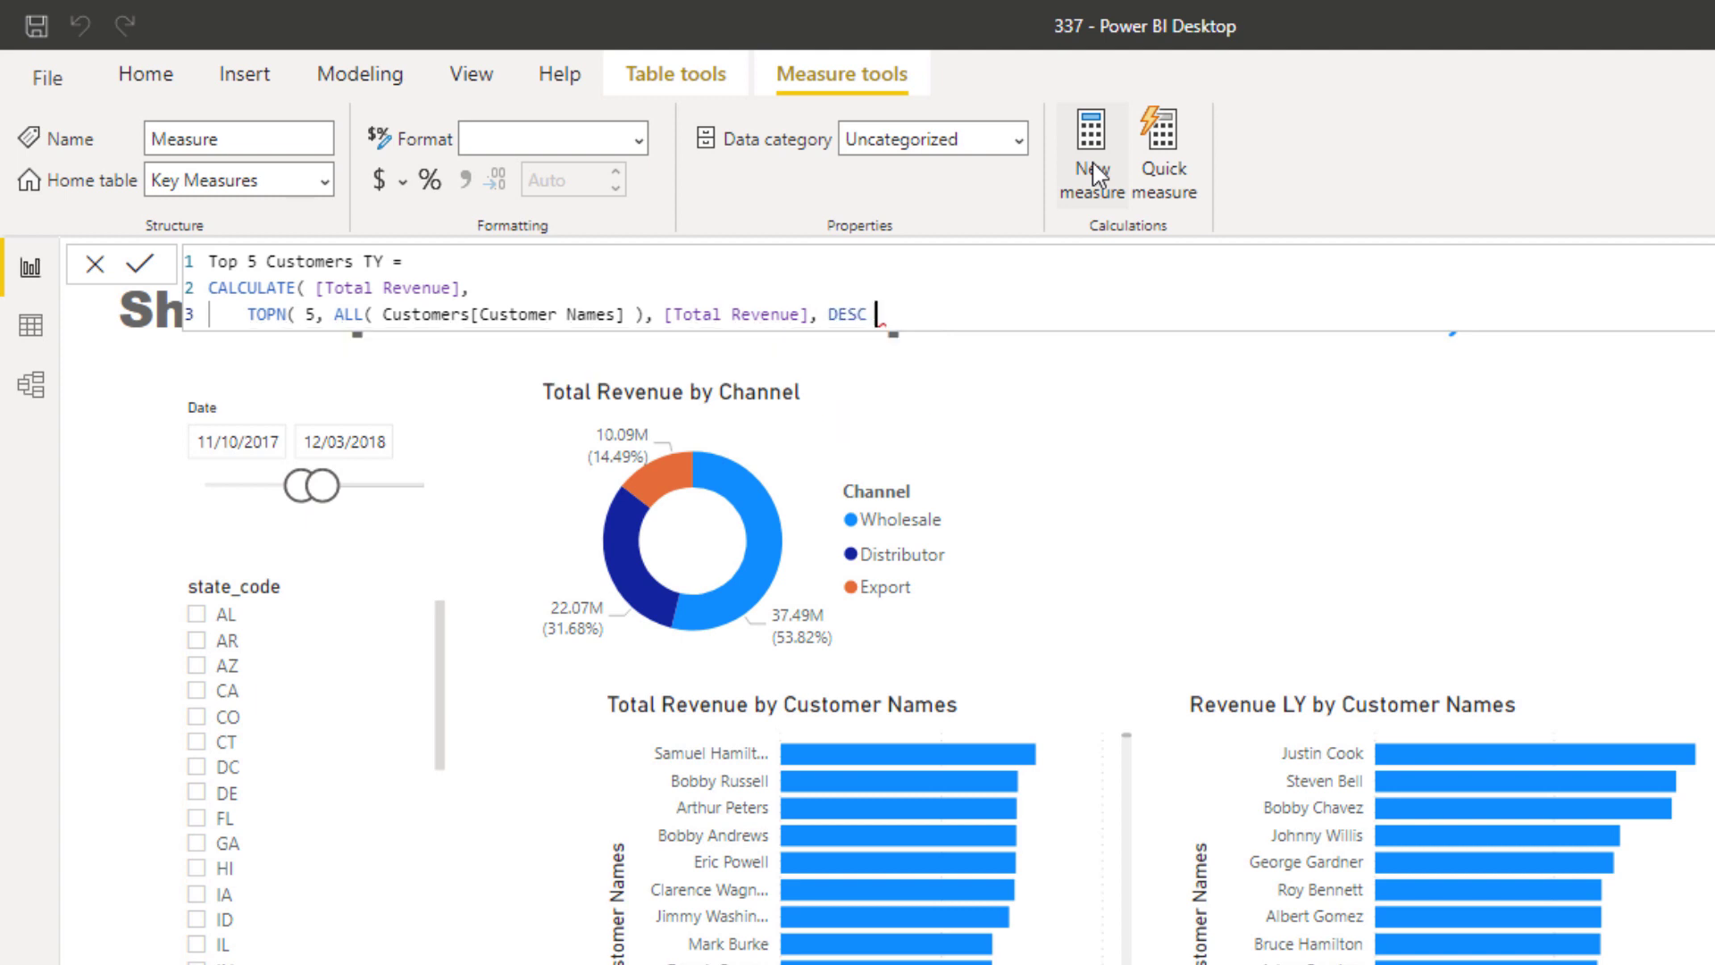
text(,)
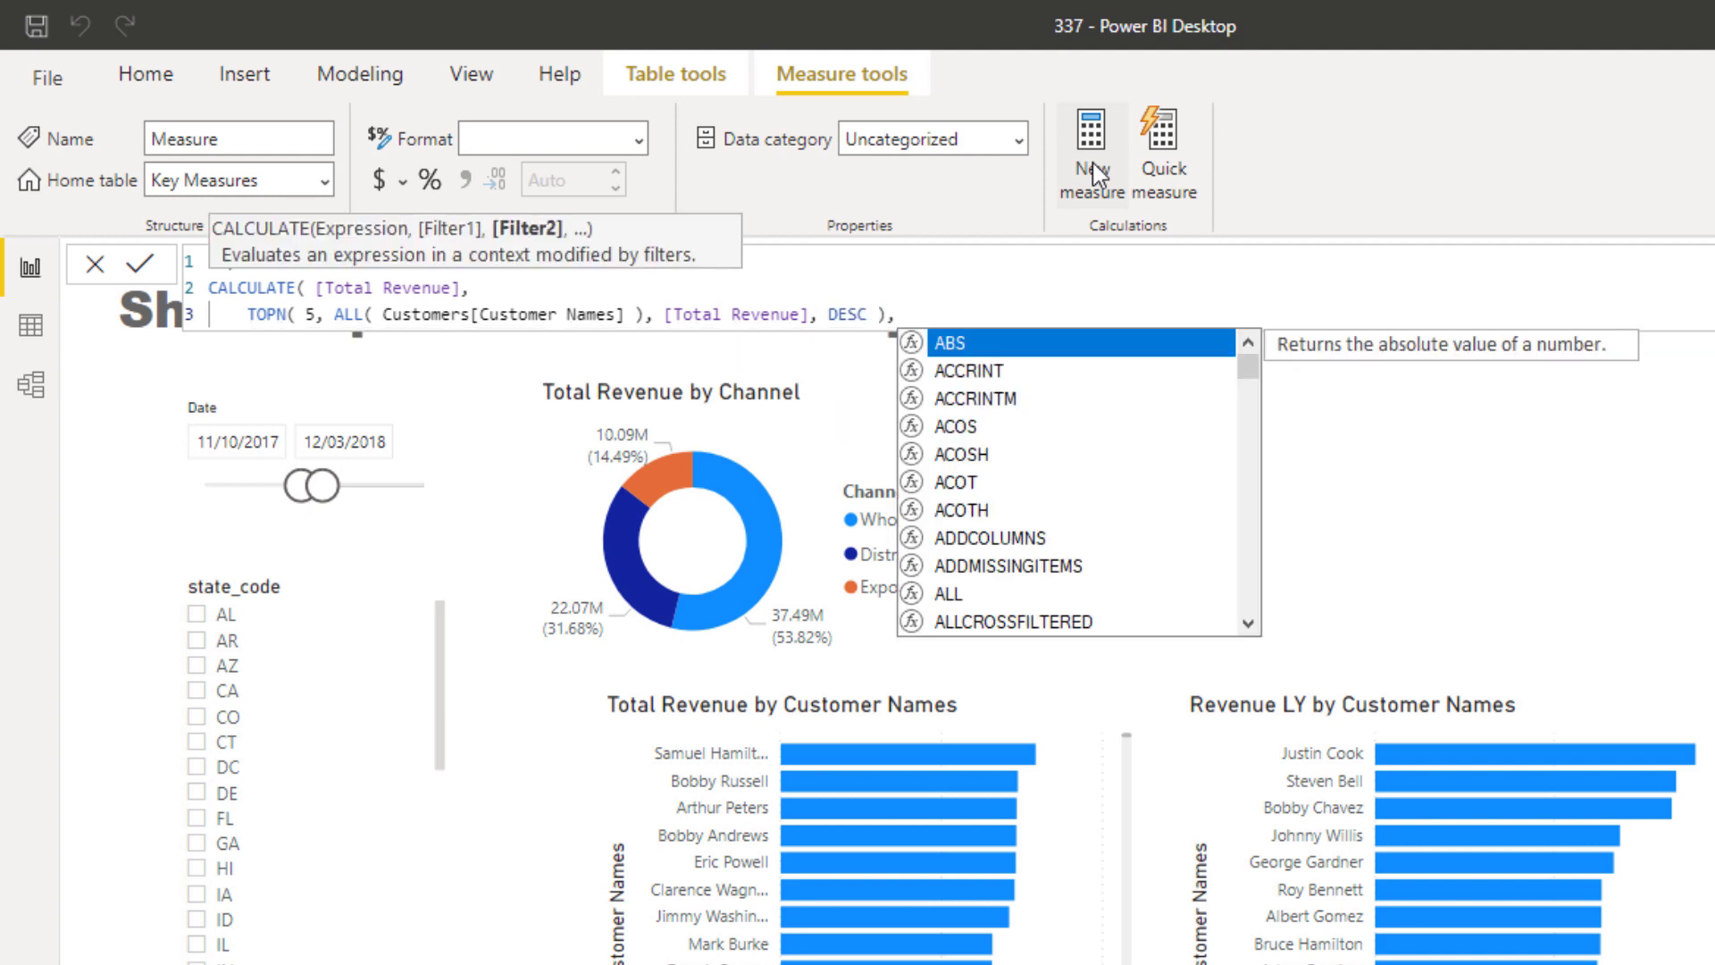
key(shift+Return)
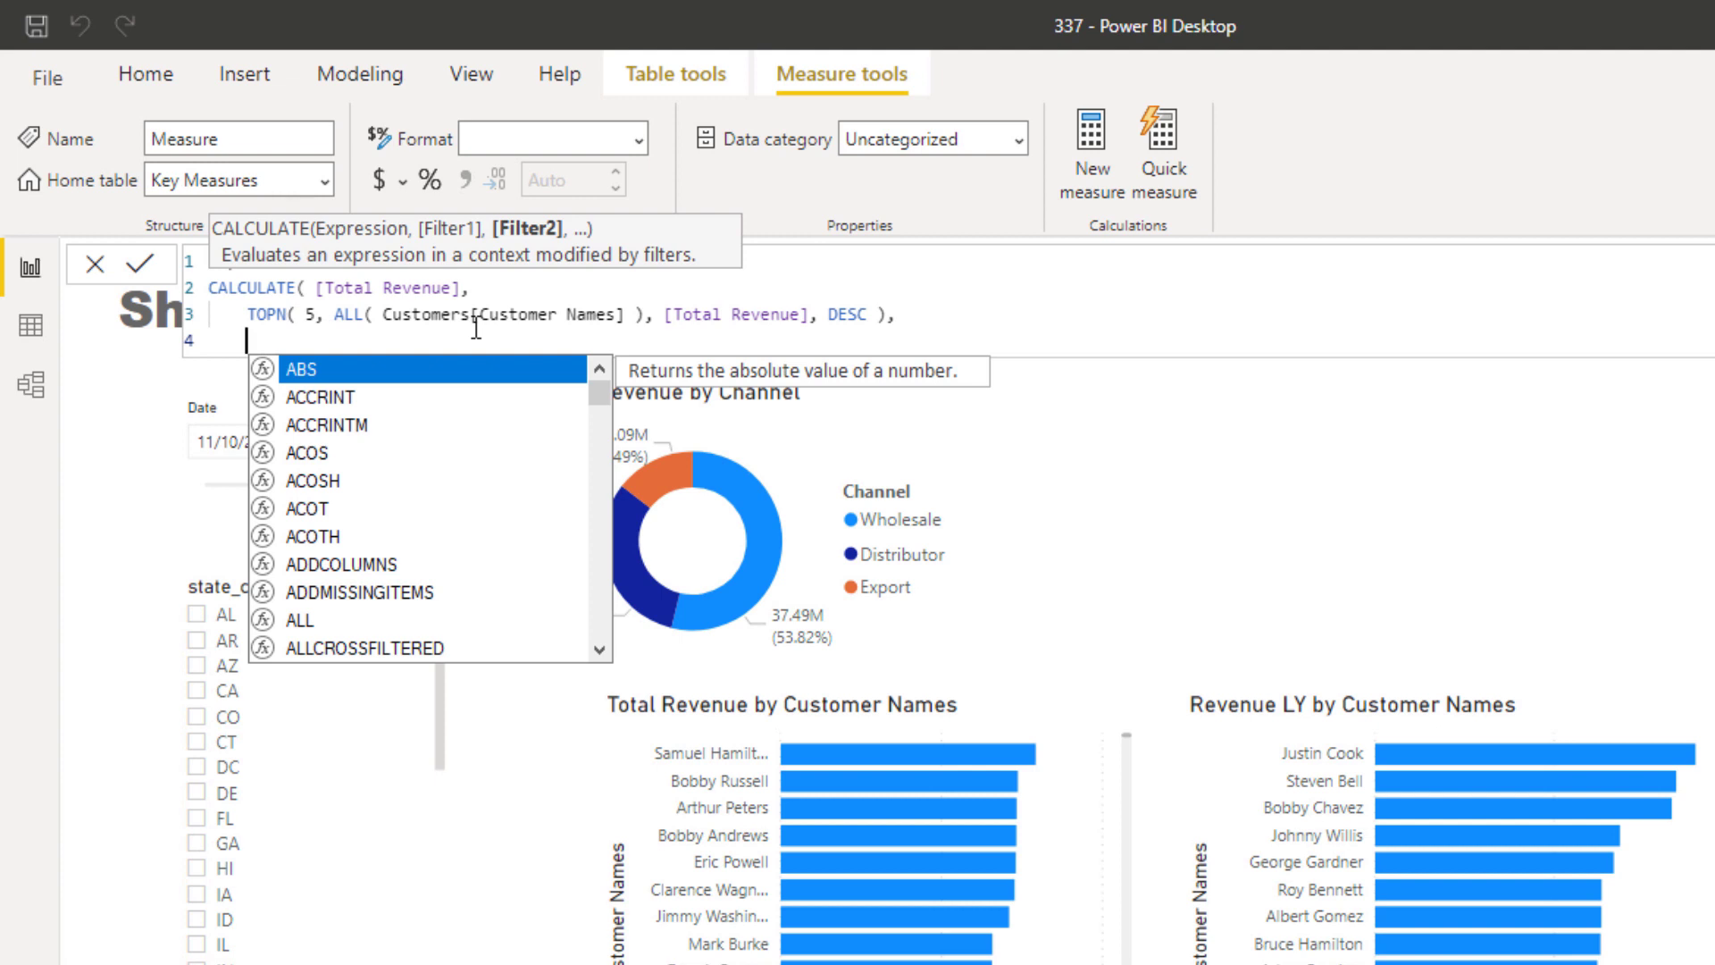
key(Tab)
key(BackSpace)
key(BackSpace)
key(BackSpace)
key(Tab)
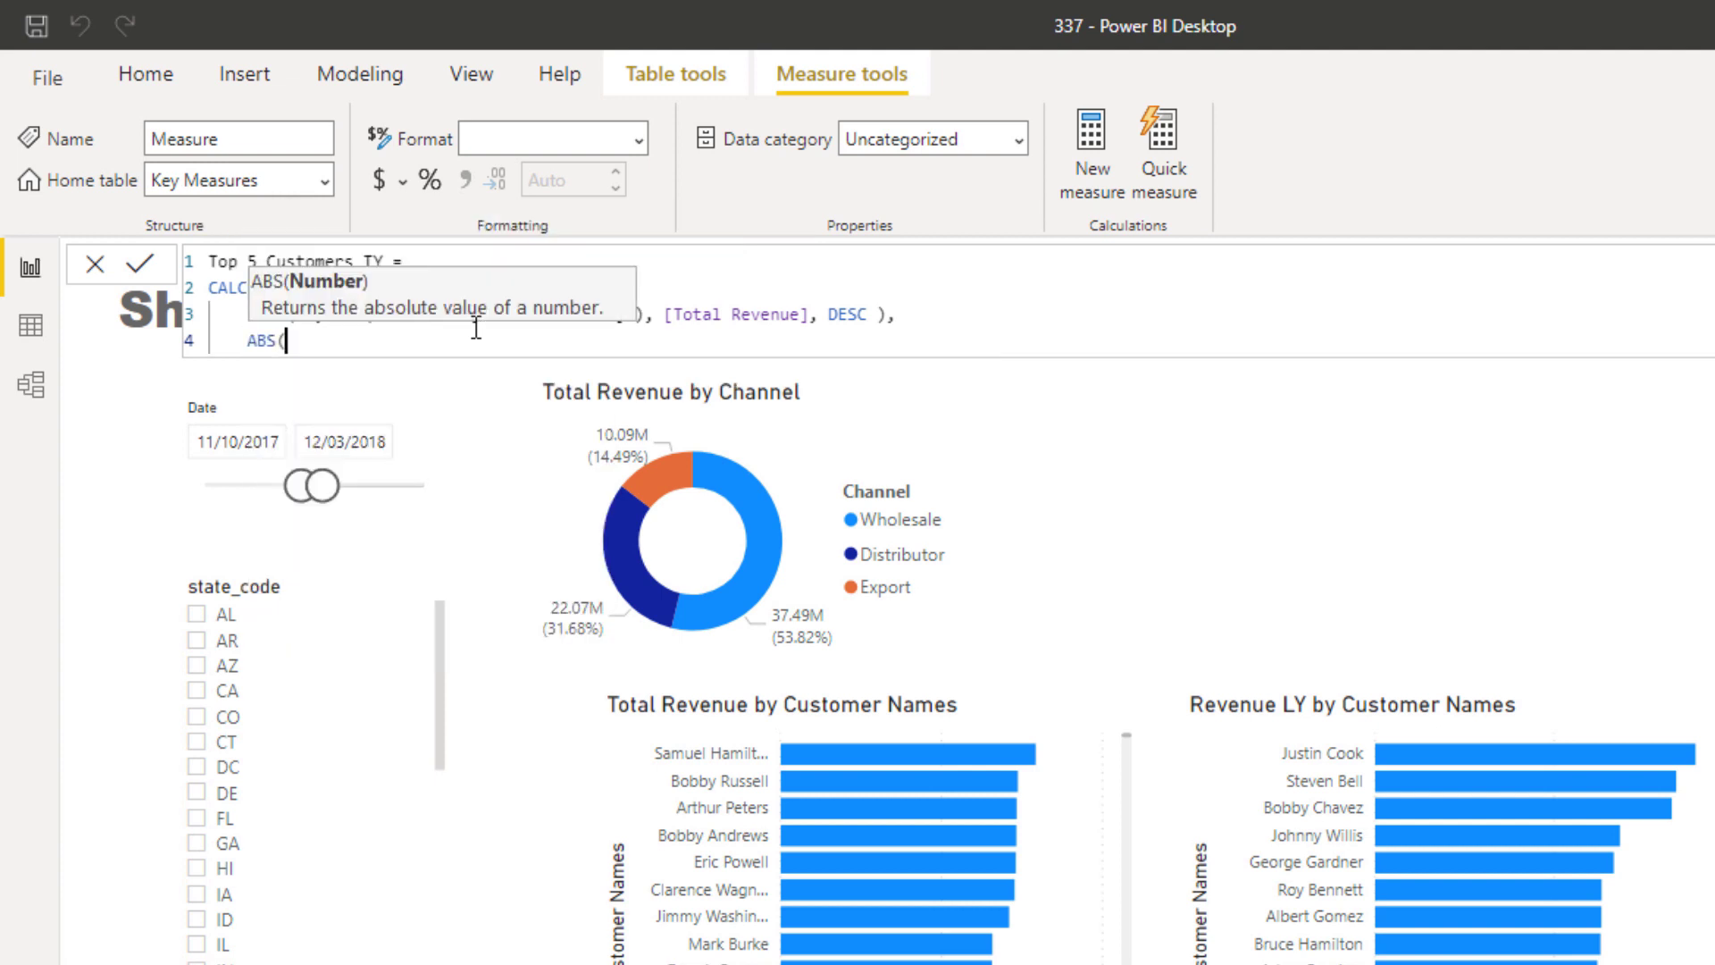
key(BackSpace)
key(BackSpace)
key(BackSpace)
Step: Add VALUES( Customers[Customer Names] ) as the second filter, close CALCULATE and commit the measure
key(Escape)
key(Tab)
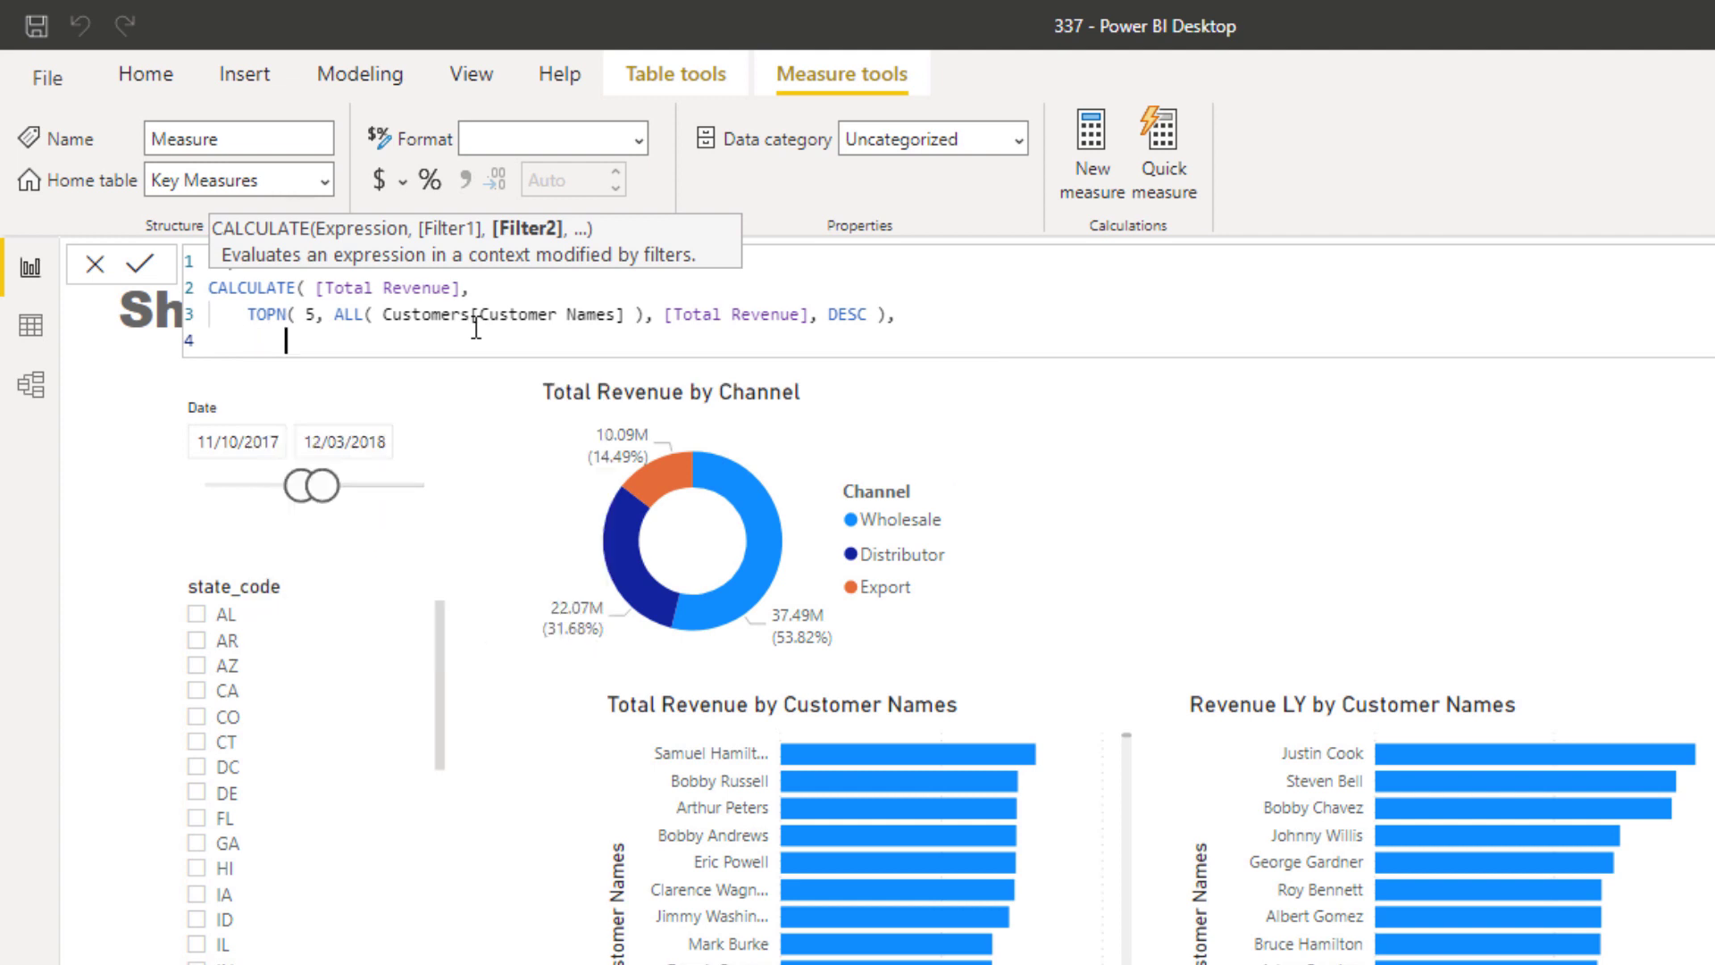
text(VALUES( C)
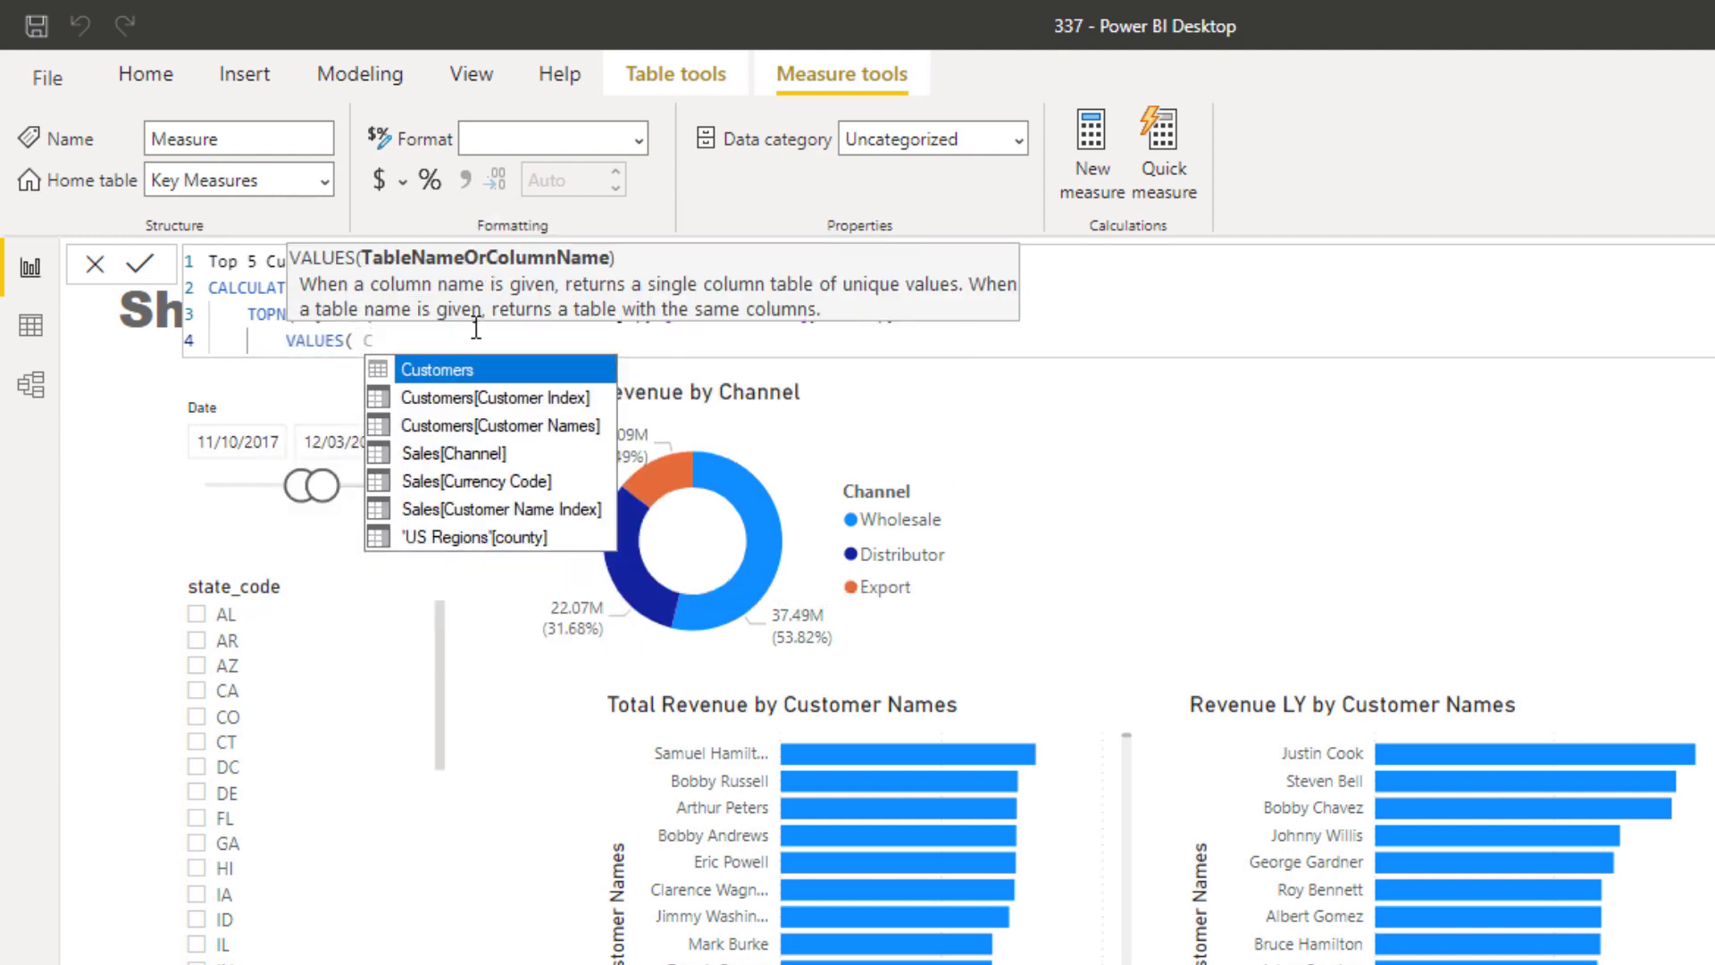
key(Down)
key(Down)
key(Tab)
text())
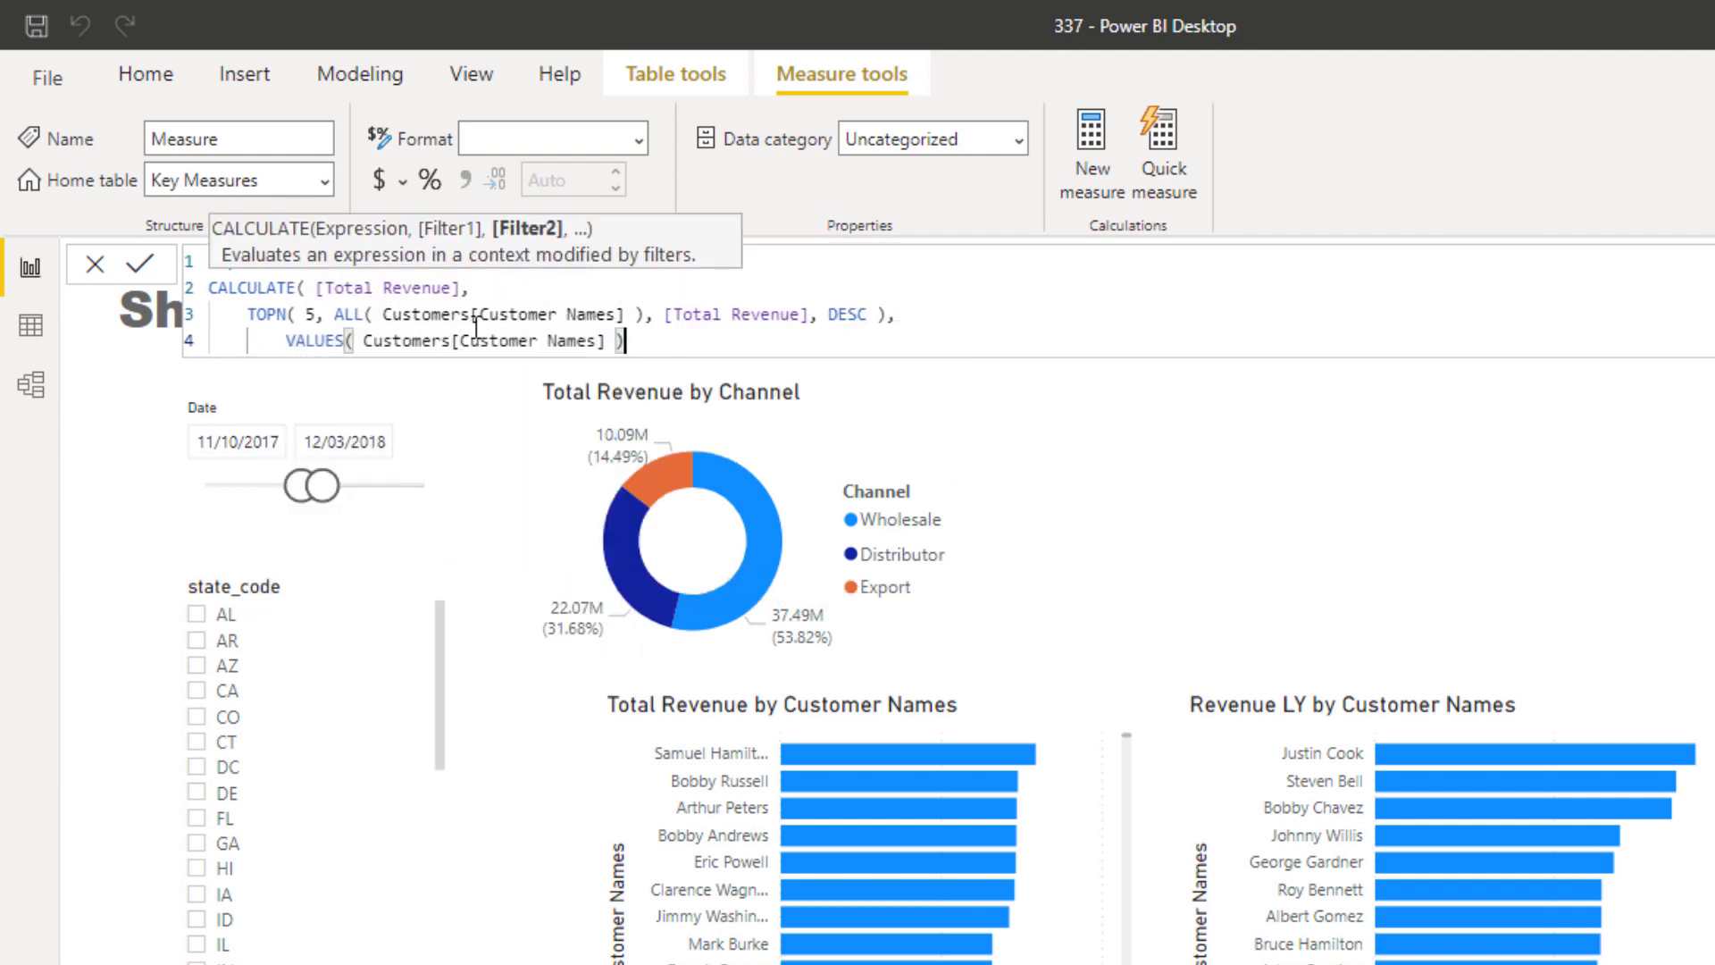
text( ))
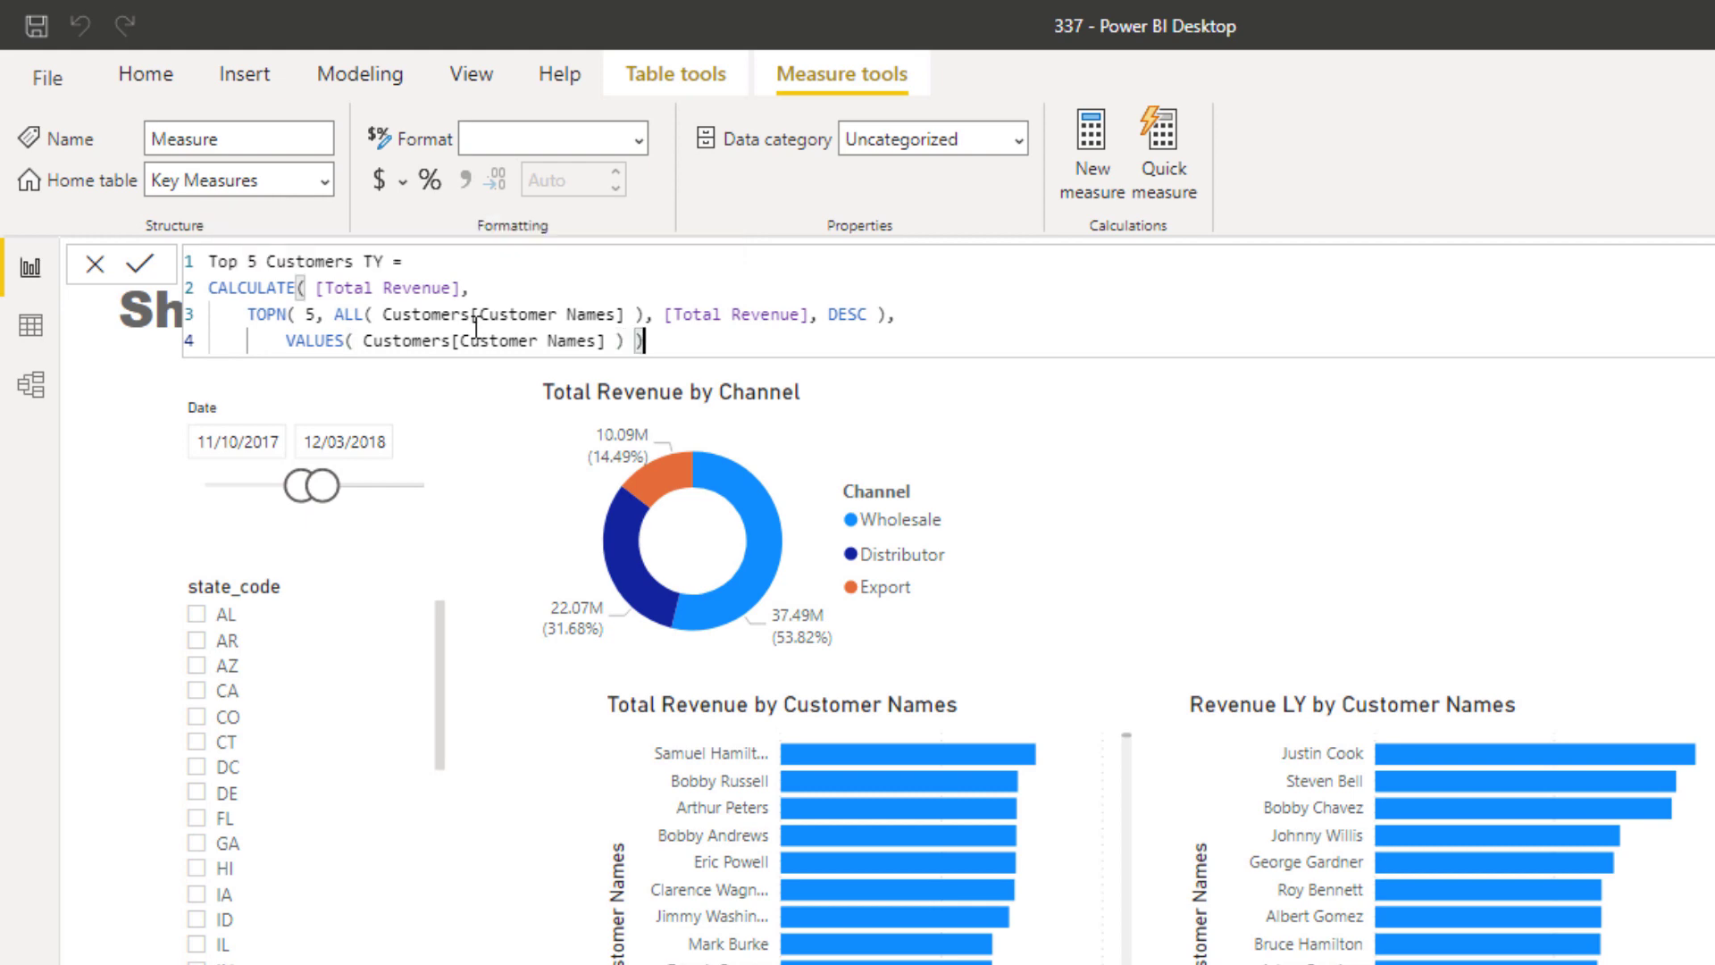
key(Return)
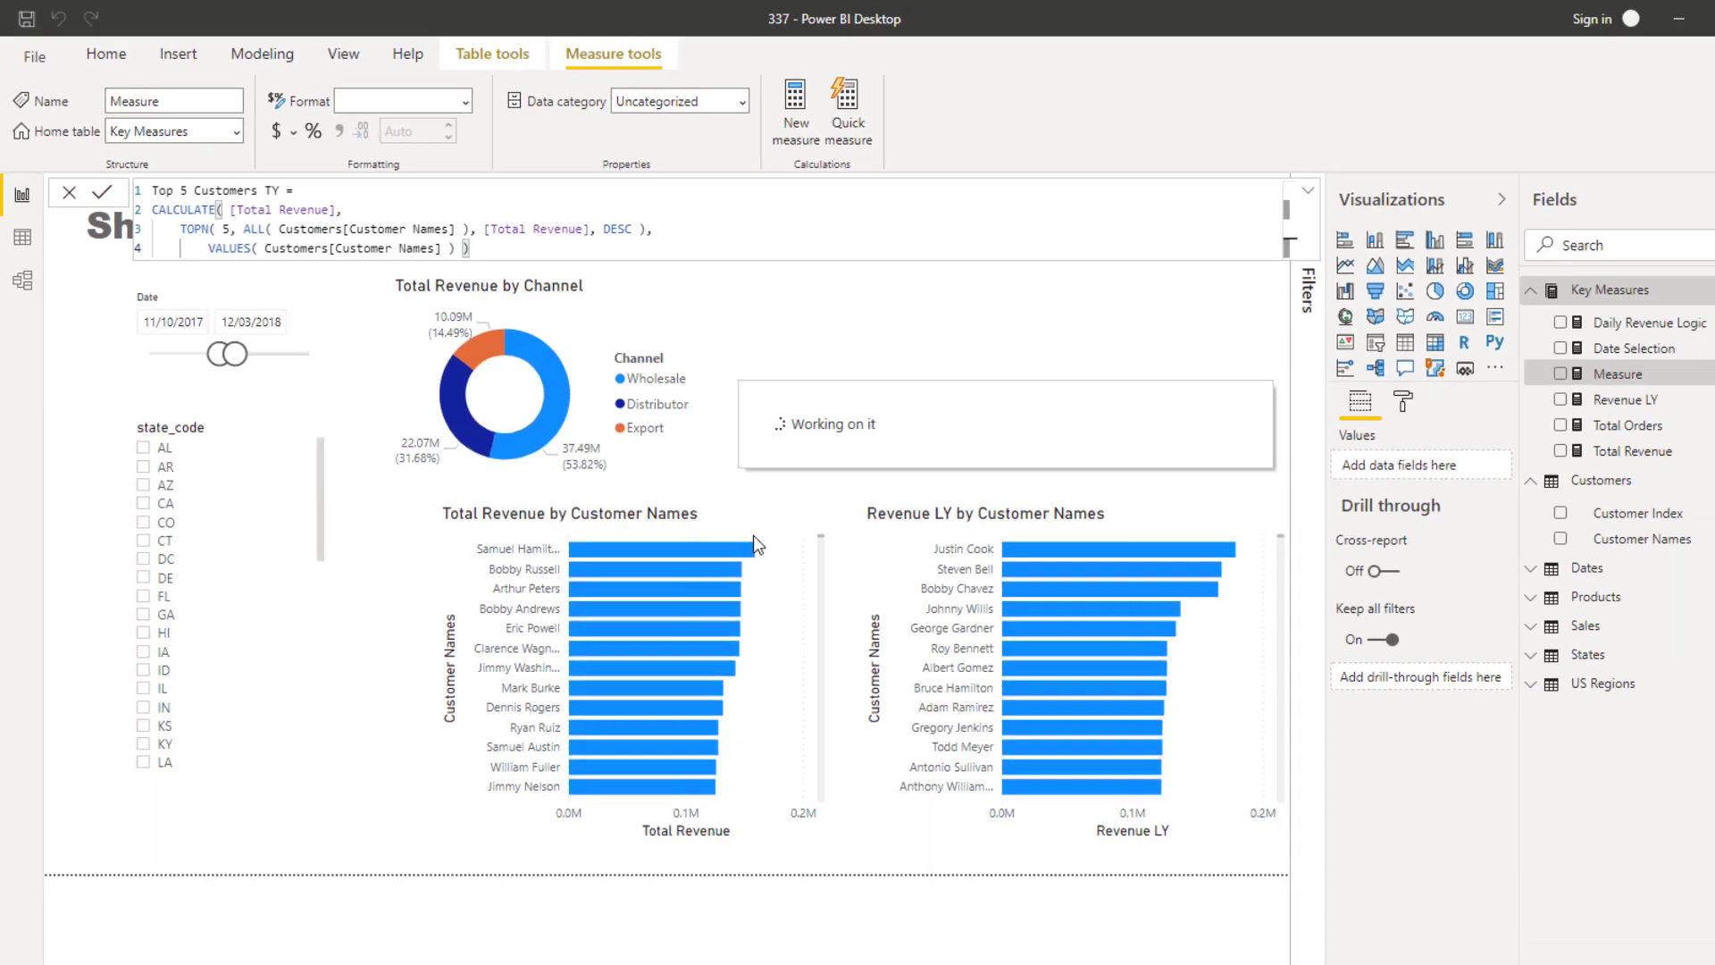
Step: Duplicate the Total Revenue by Customer Names bar chart on the report page
click(684, 505)
key(ctrl+c)
key(ctrl+v)
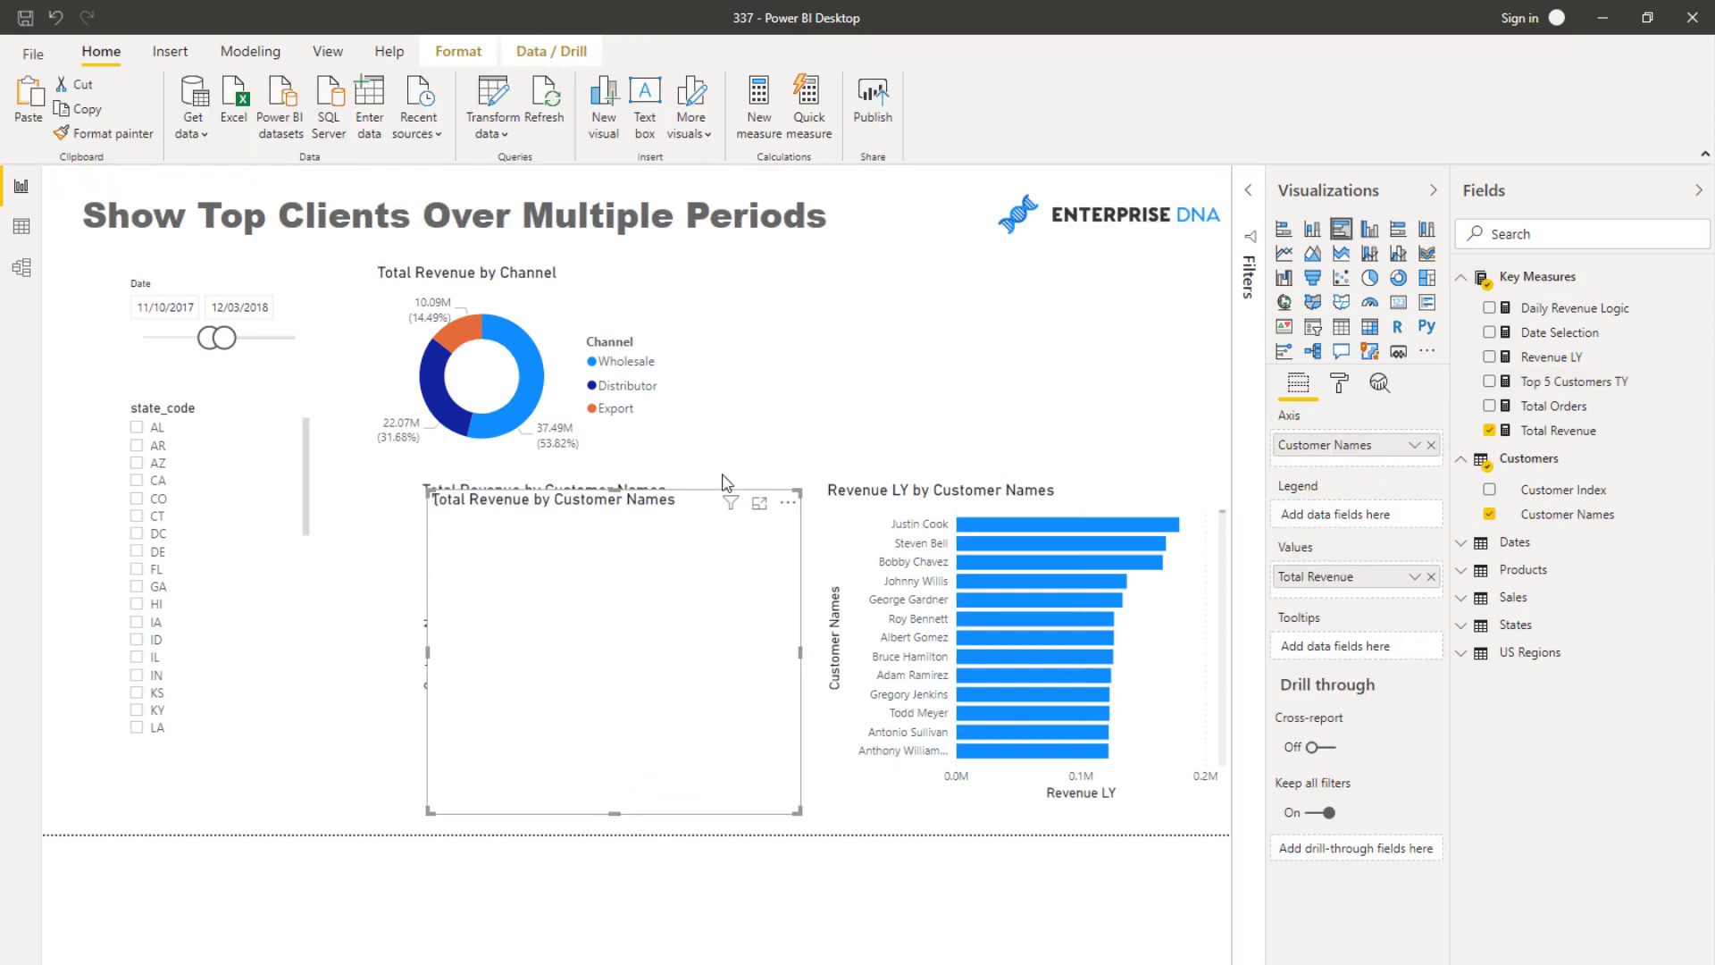
Step: Place the duplicated chart at a smaller size beside the donut chart and replace its Total Revenue value with Top 5 Customers TY
drag(679, 563, 981, 335)
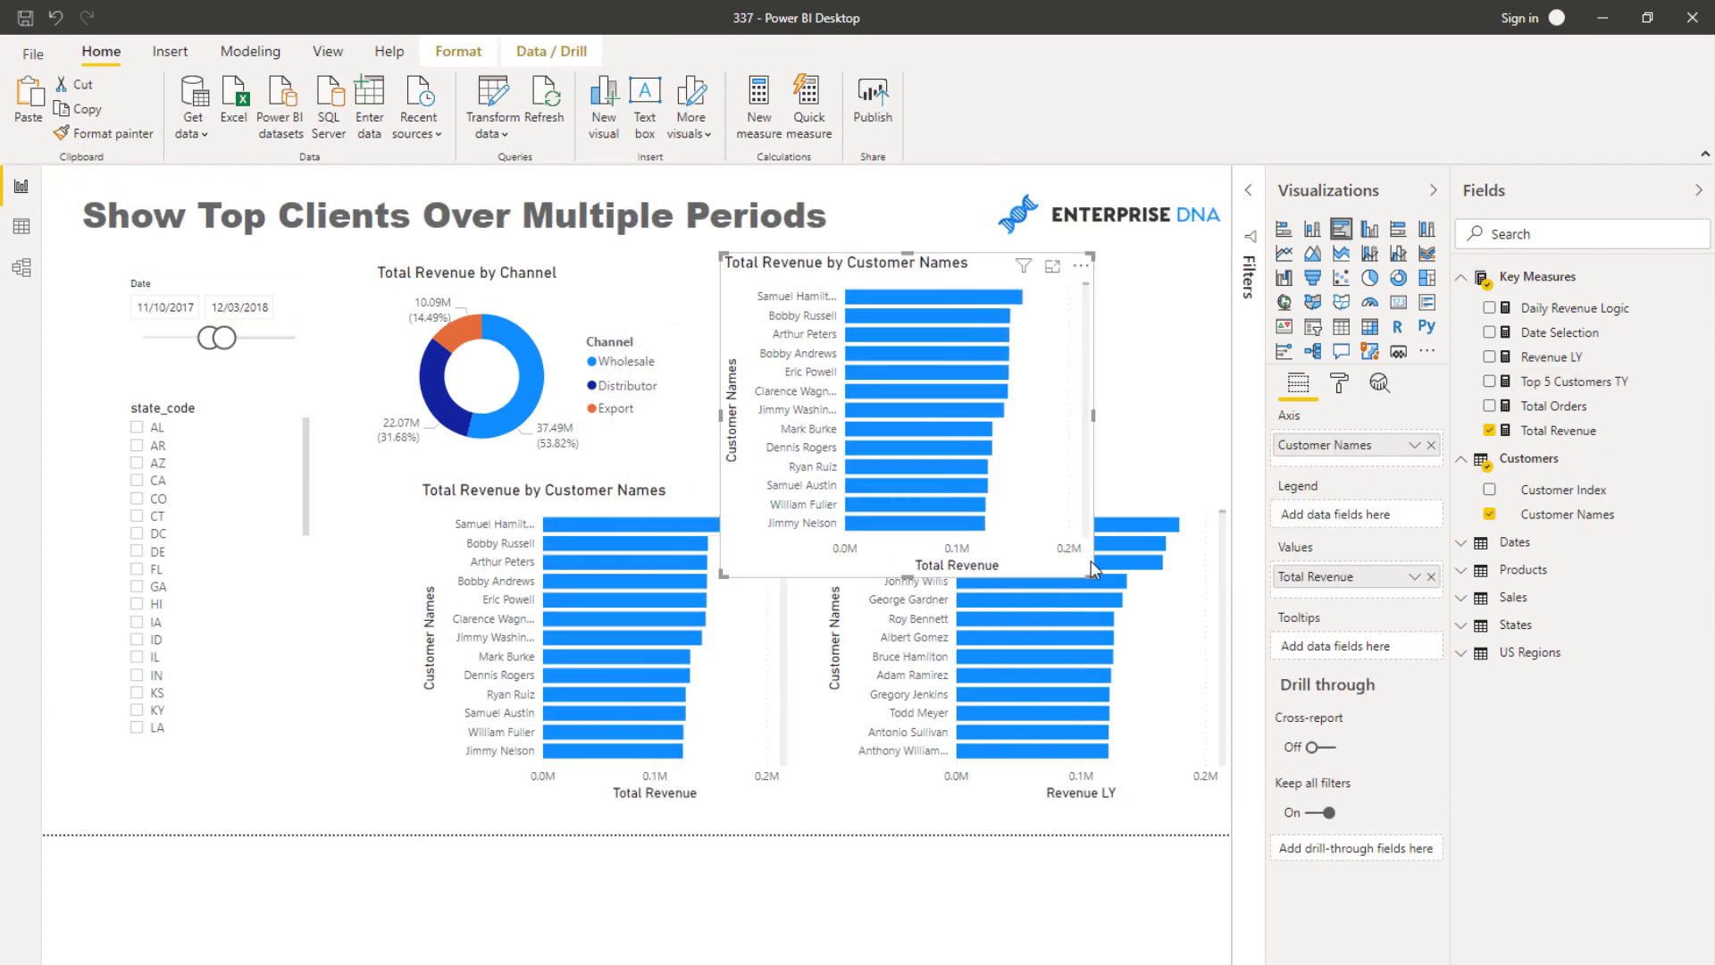
drag(1089, 572, 1016, 454)
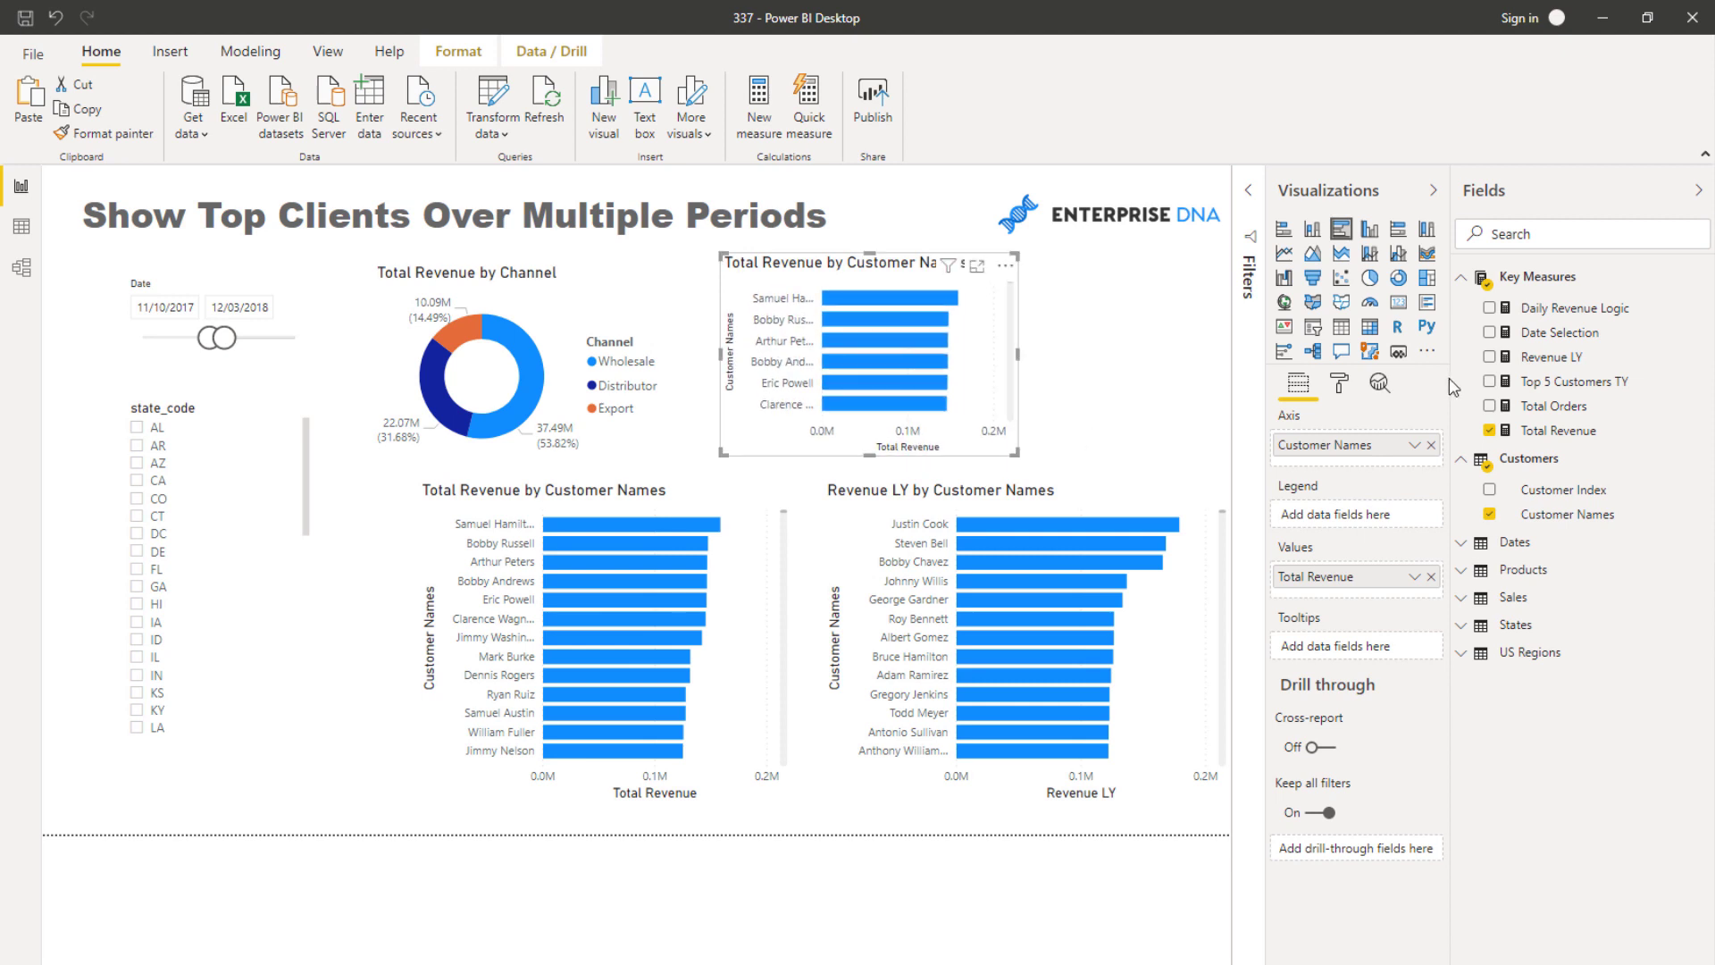
drag(1573, 382, 1429, 586)
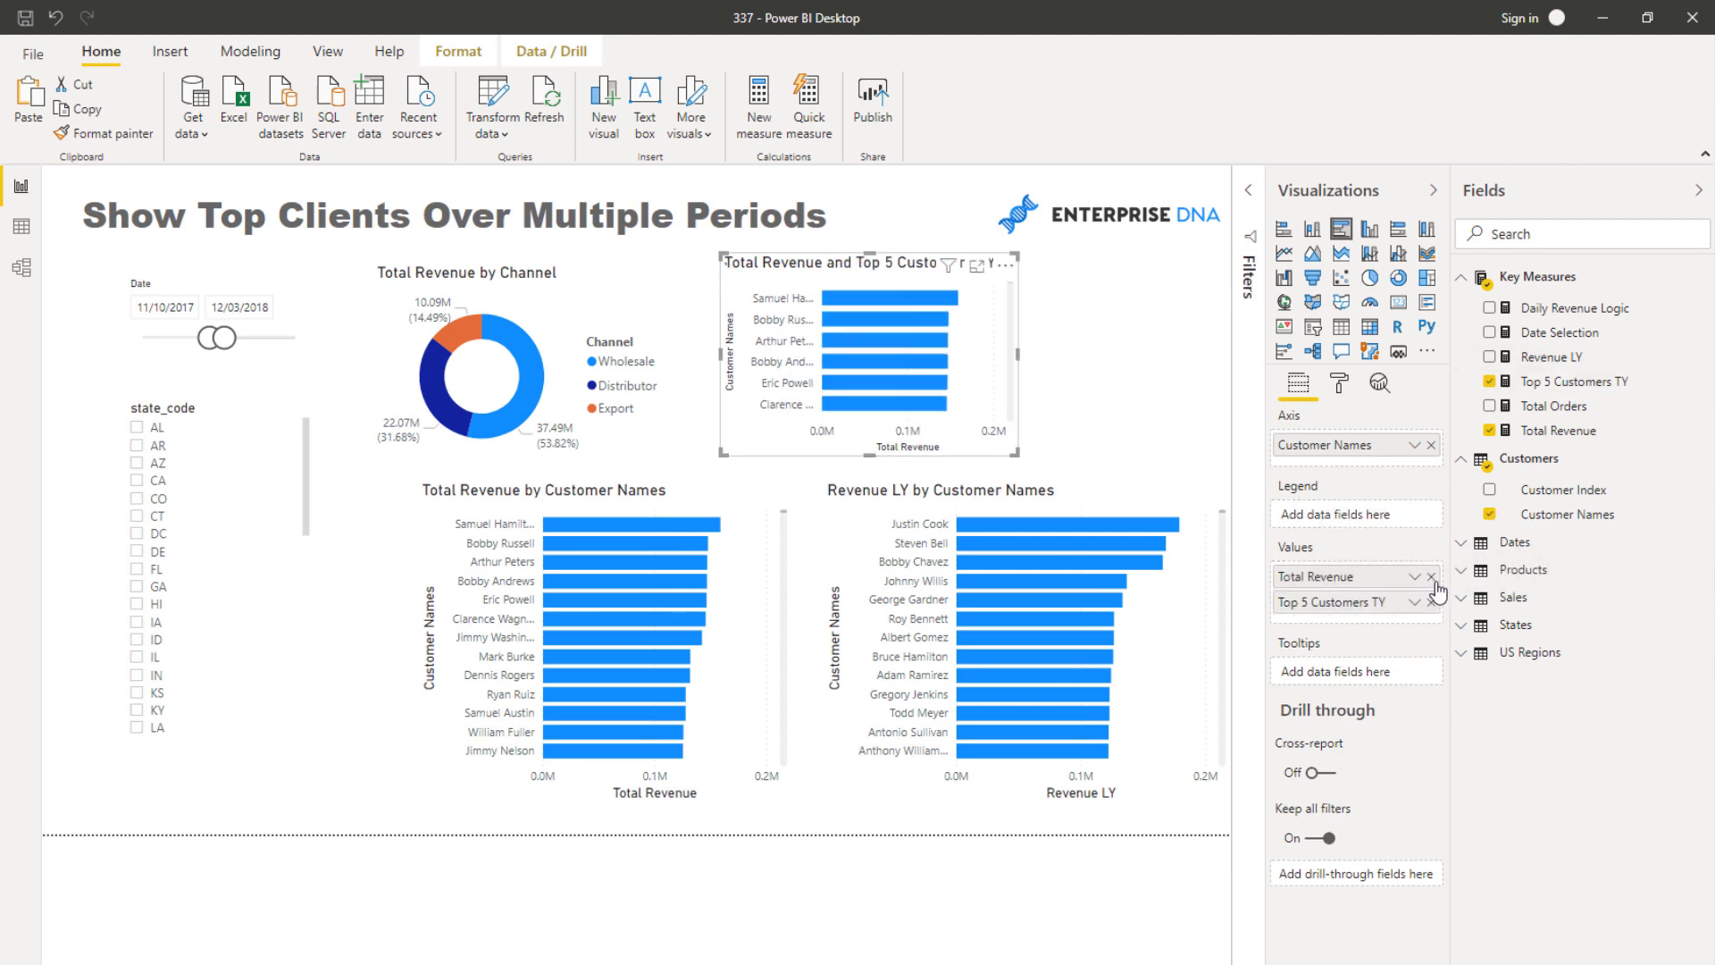
click(1431, 576)
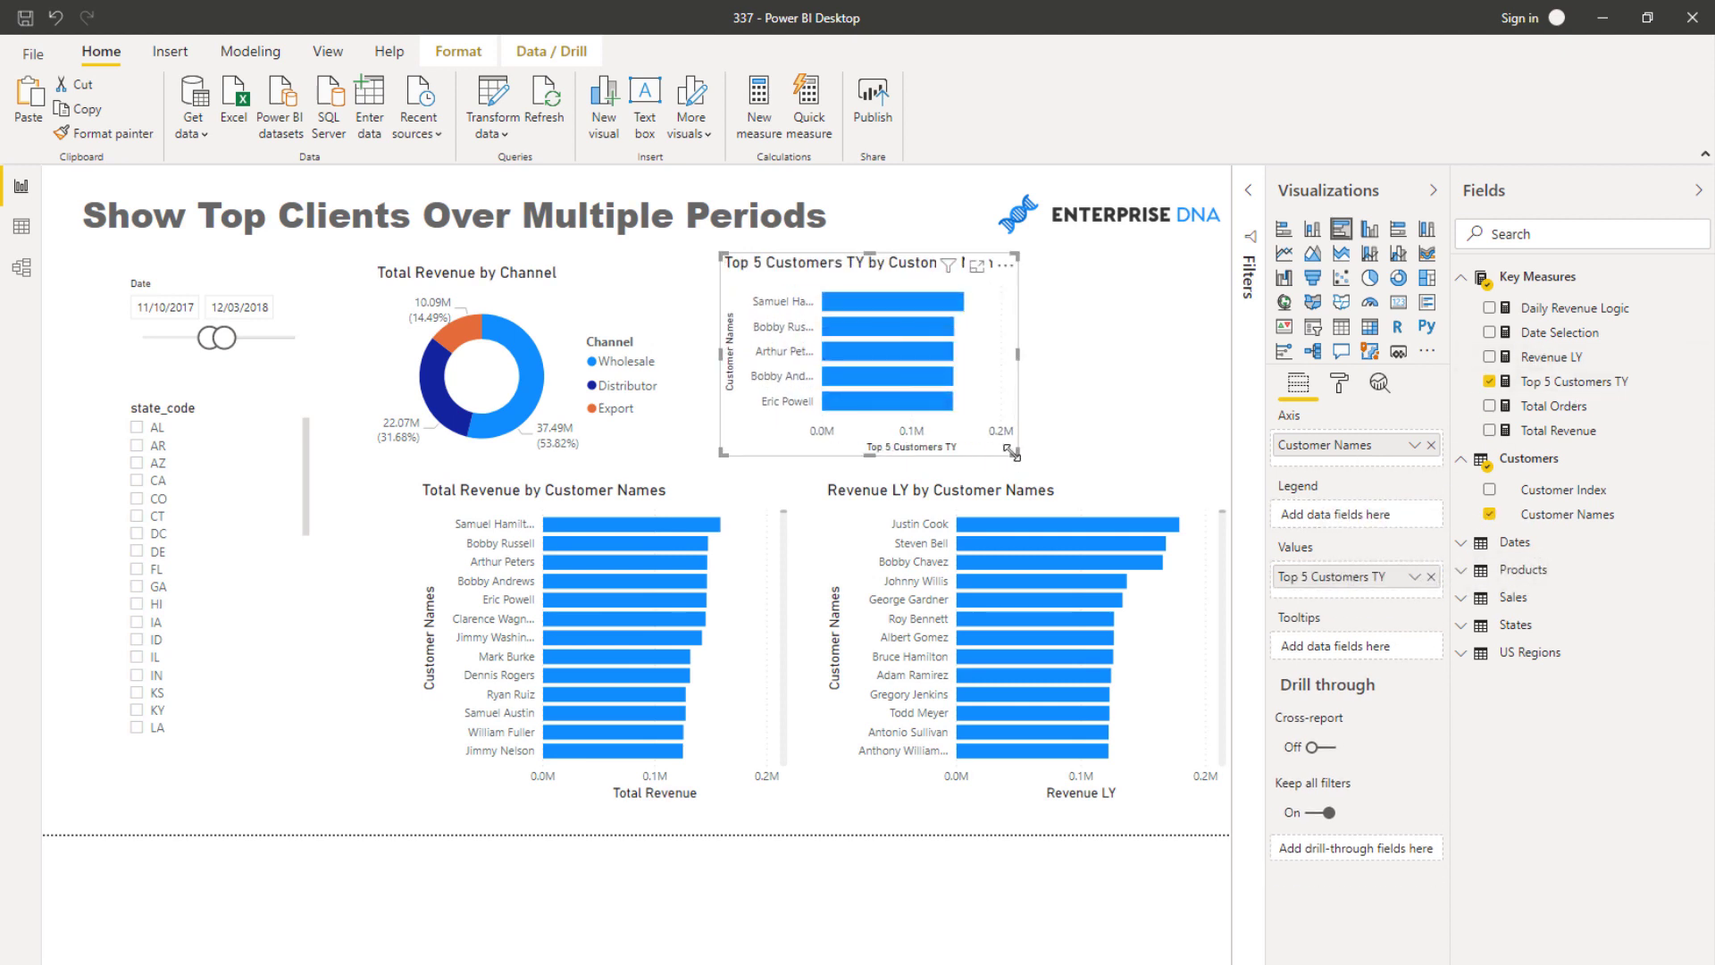
mouse_move(1014, 453)
mouse_down()
mouse_move(1029, 574)
mouse_move(1002, 473)
mouse_move(958, 450)
mouse_move(1007, 462)
mouse_up()
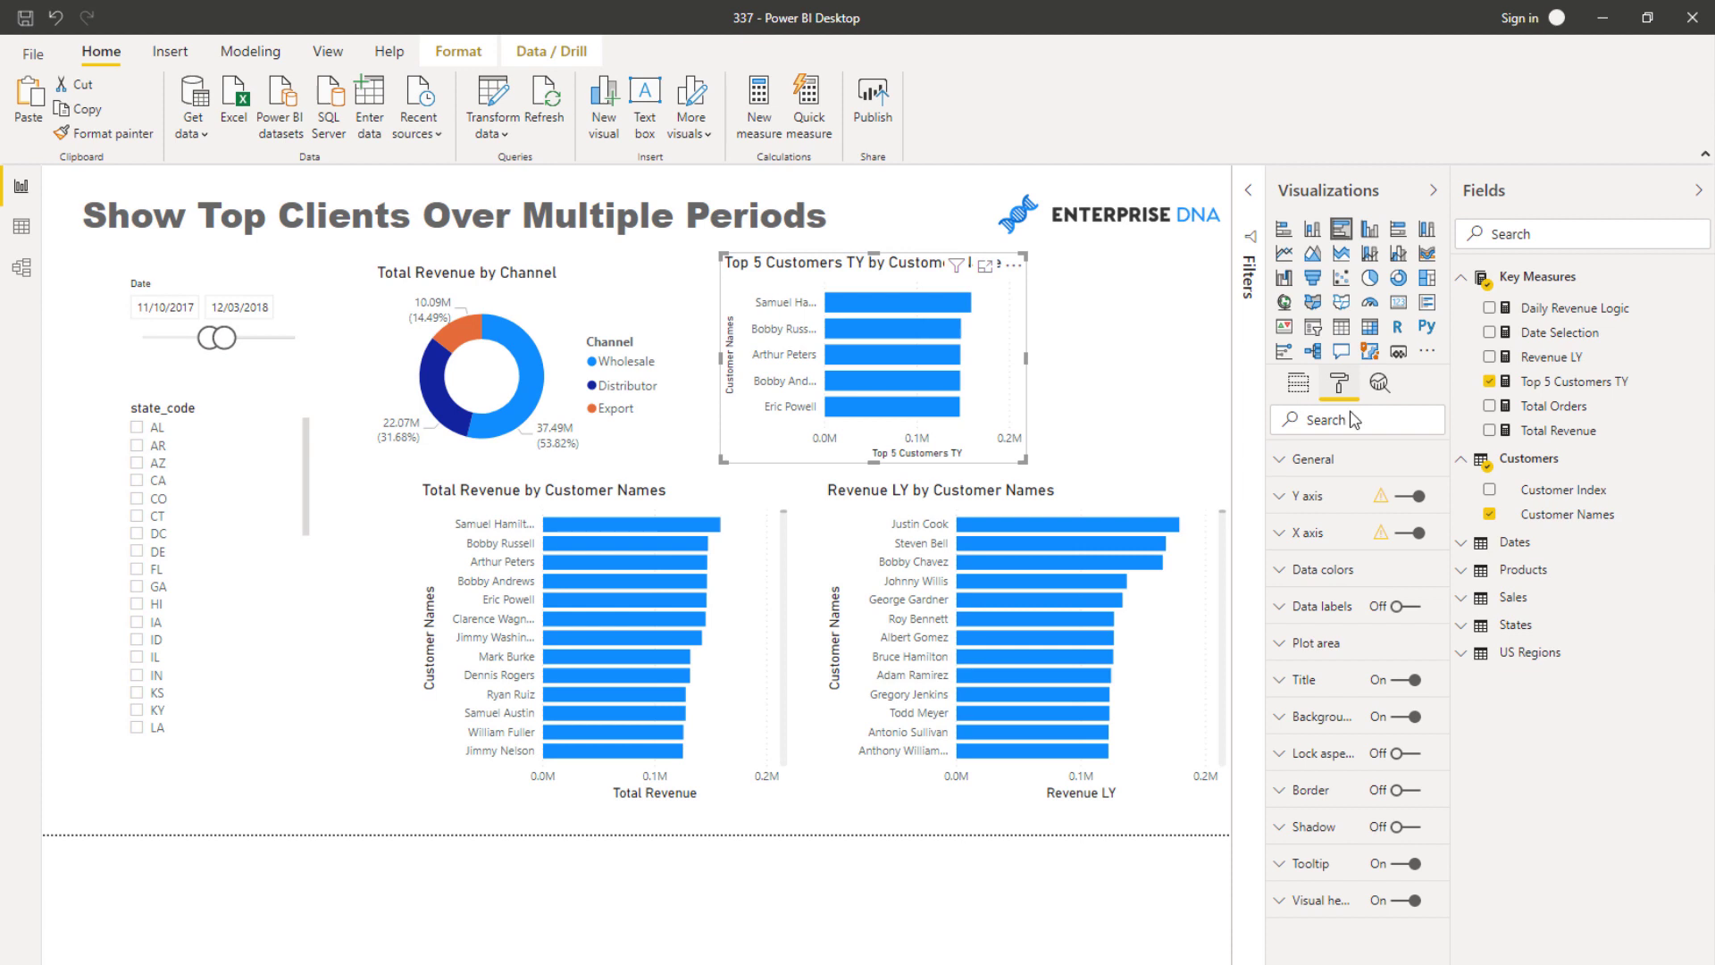
Step: Turn off the new chart's X axis and turn on data labels with display units None and position Inside end
click(1410, 532)
click(1313, 605)
click(1407, 606)
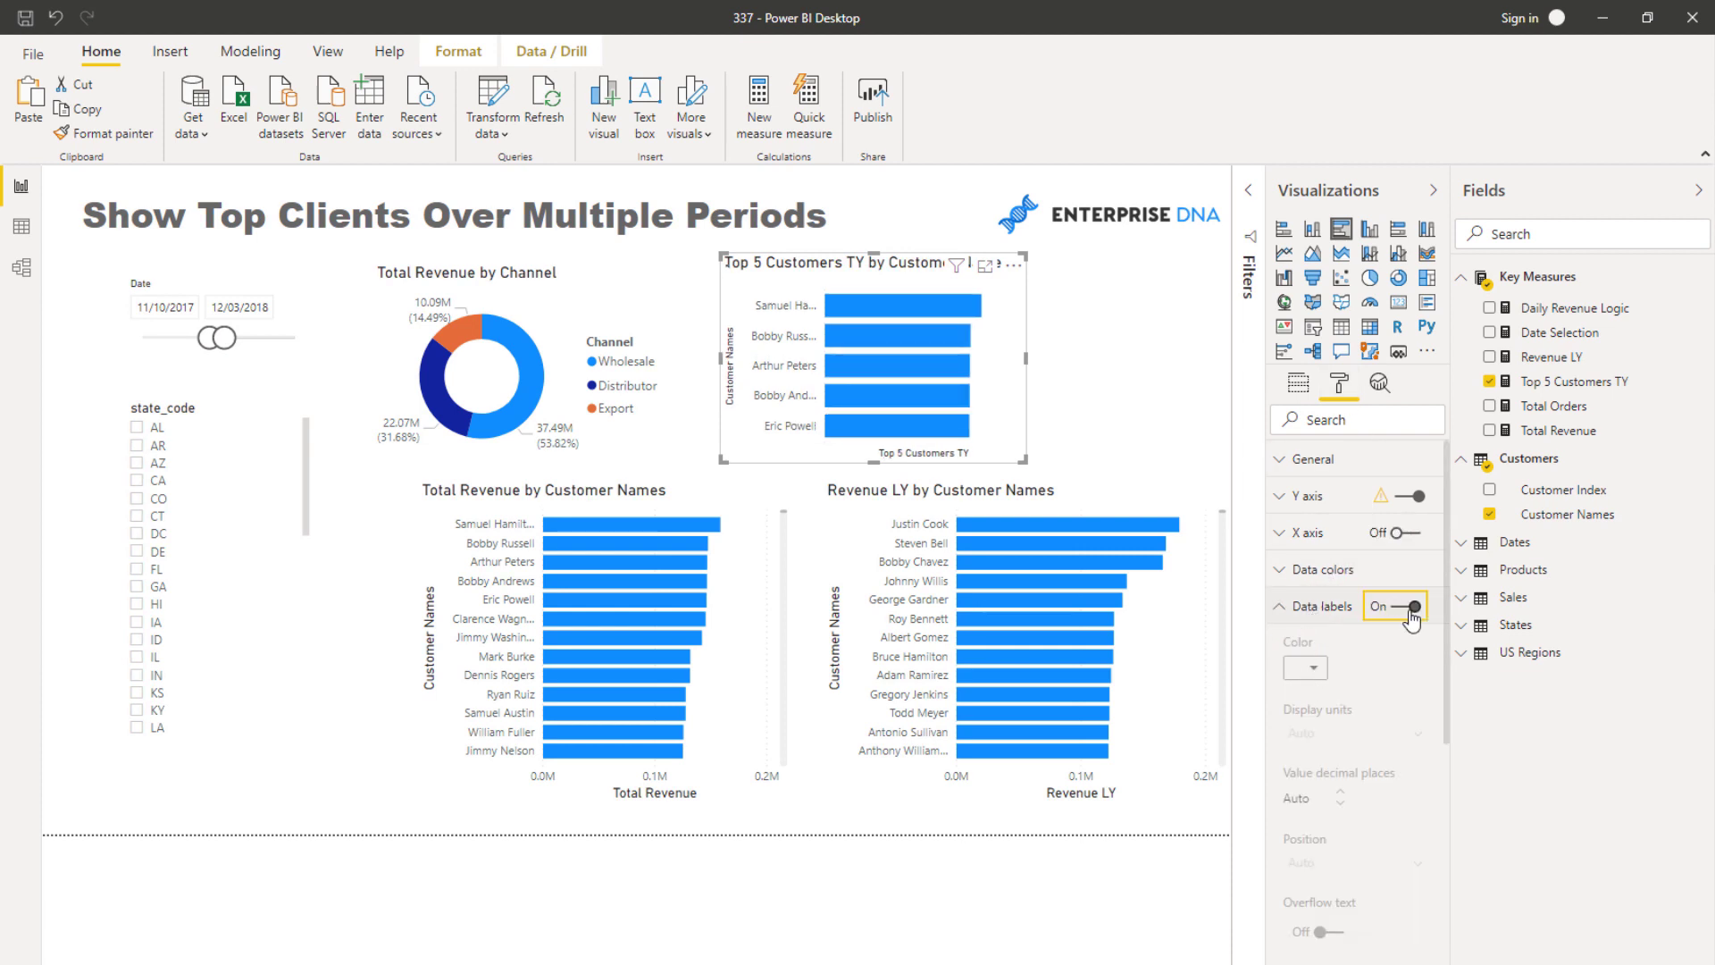
click(1338, 733)
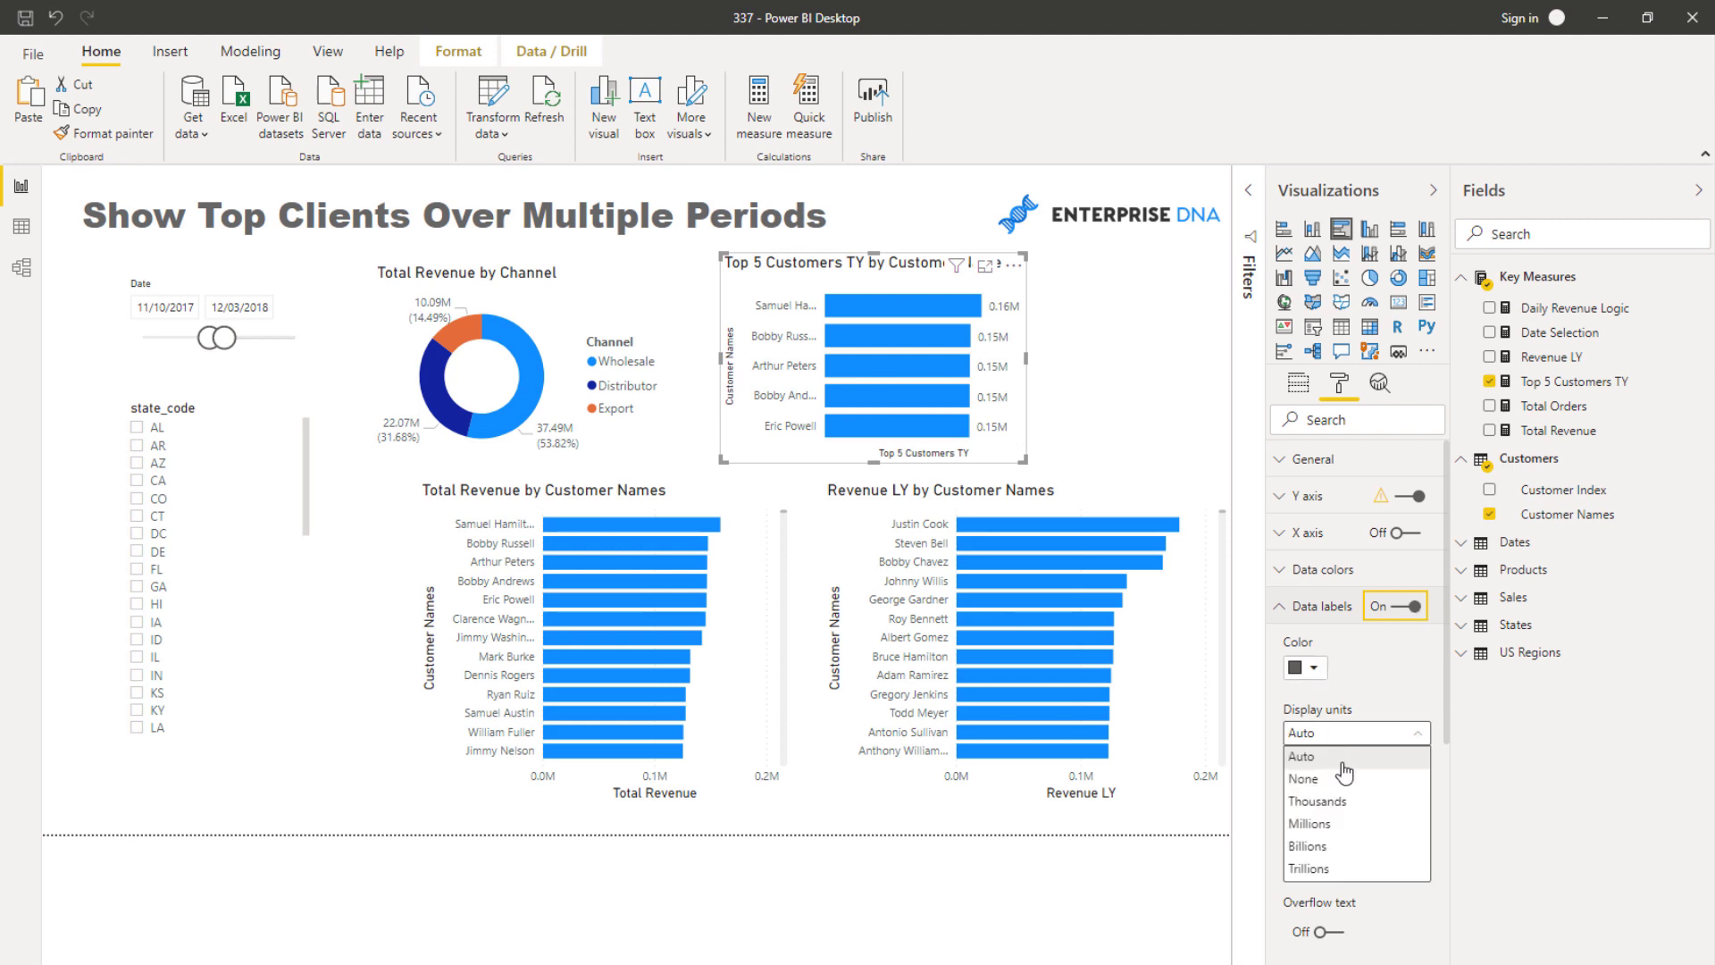
click(1342, 777)
click(1333, 863)
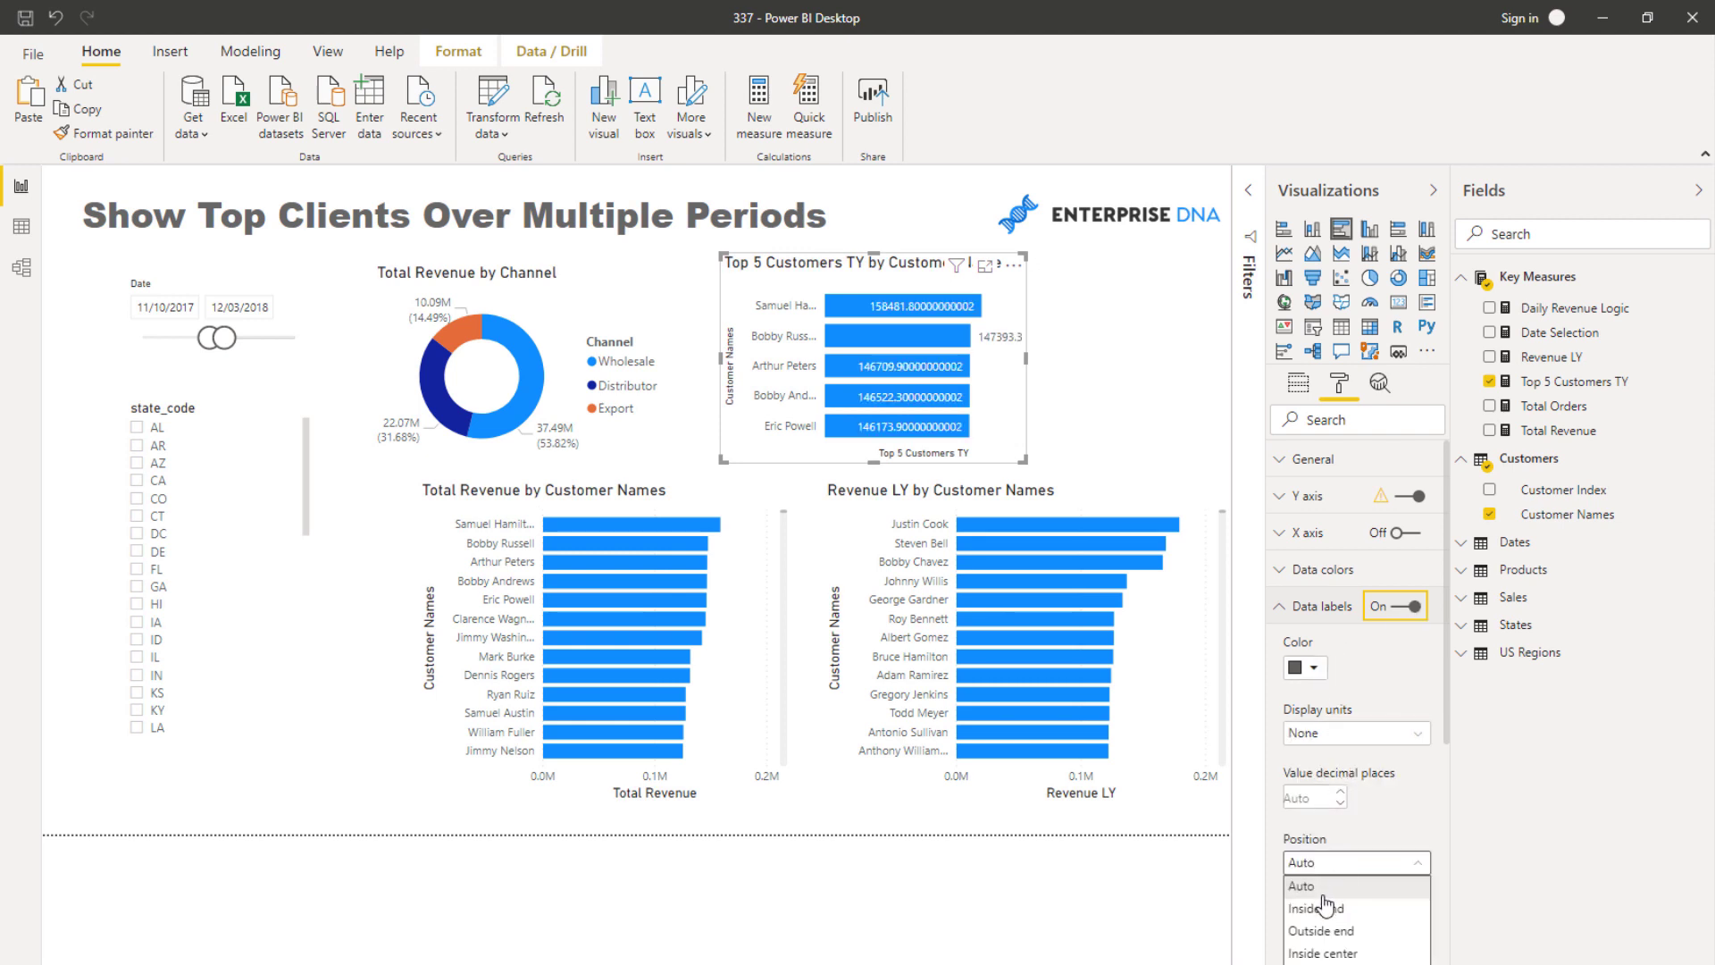
click(1324, 898)
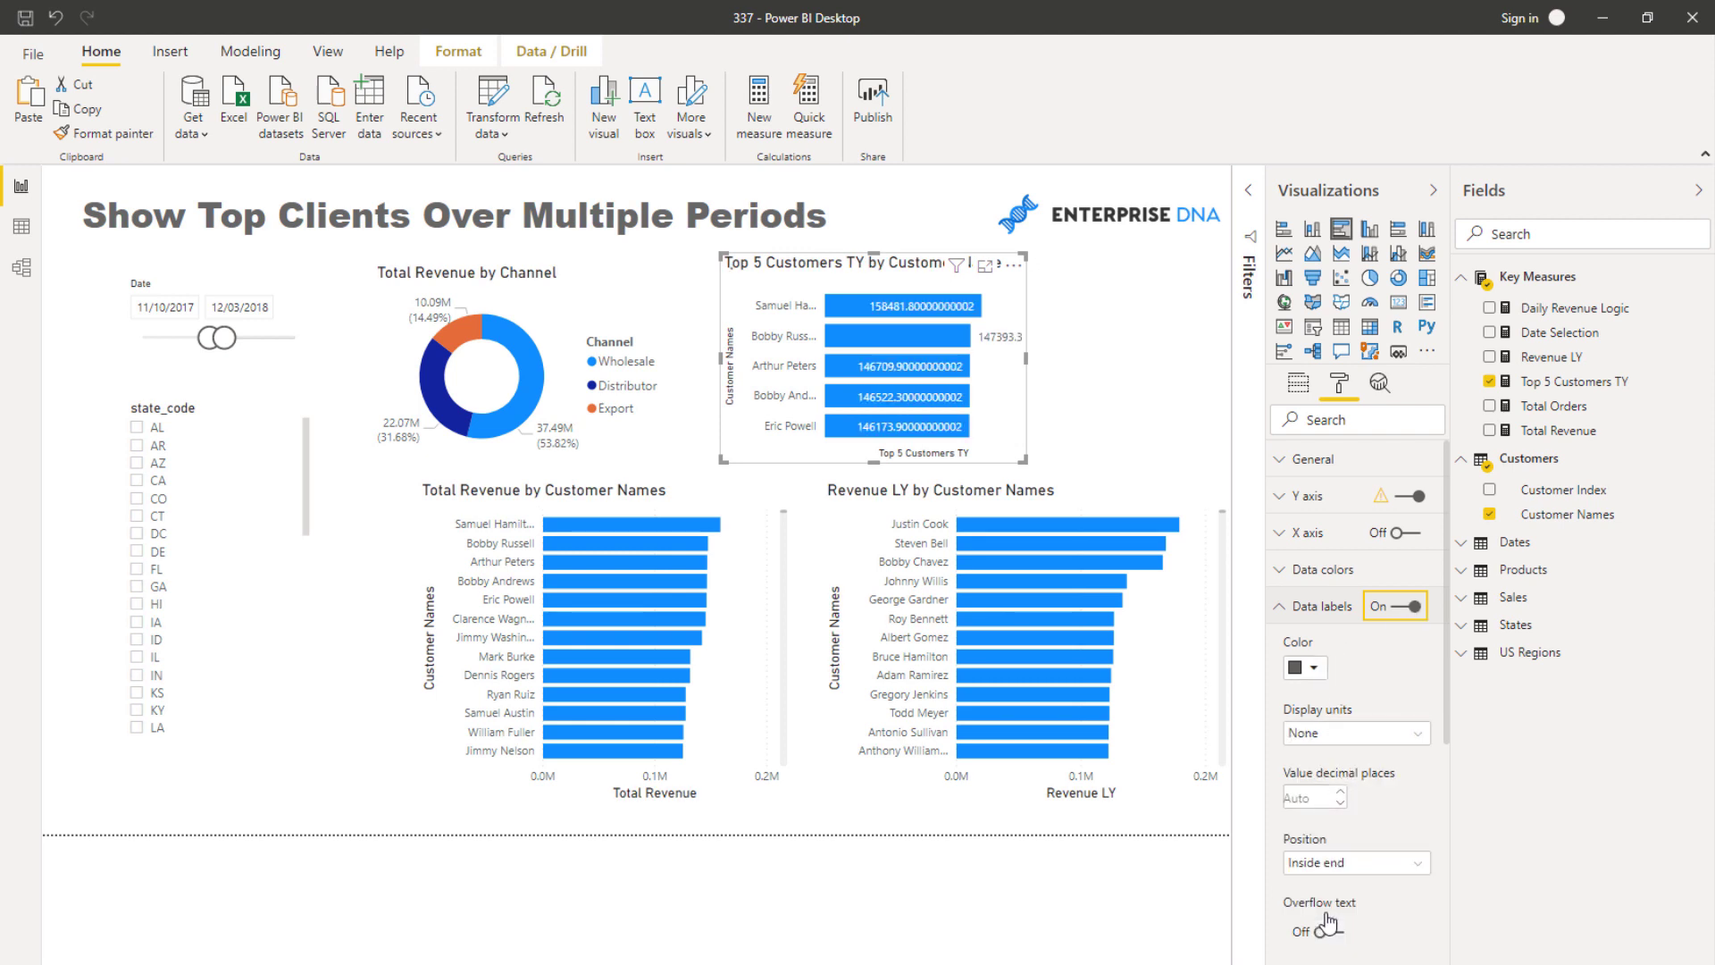
Step: Format the Top 5 Customers TY measure as Currency with 0 decimal places
click(1574, 382)
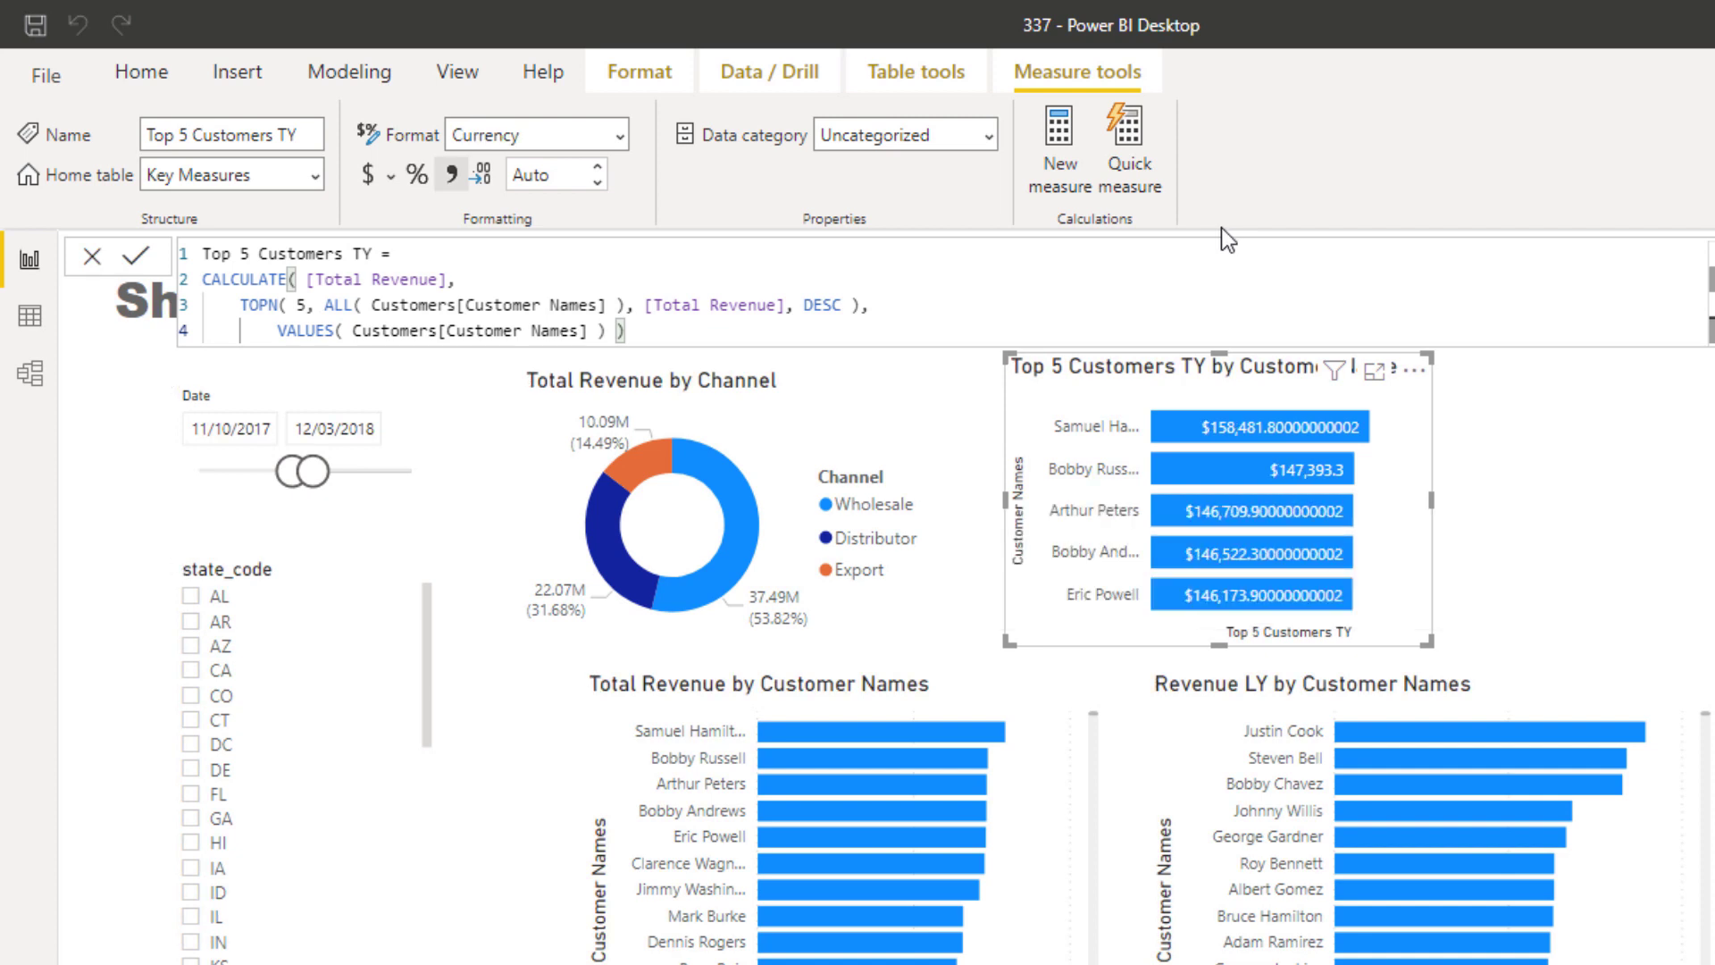
double_click(553, 176)
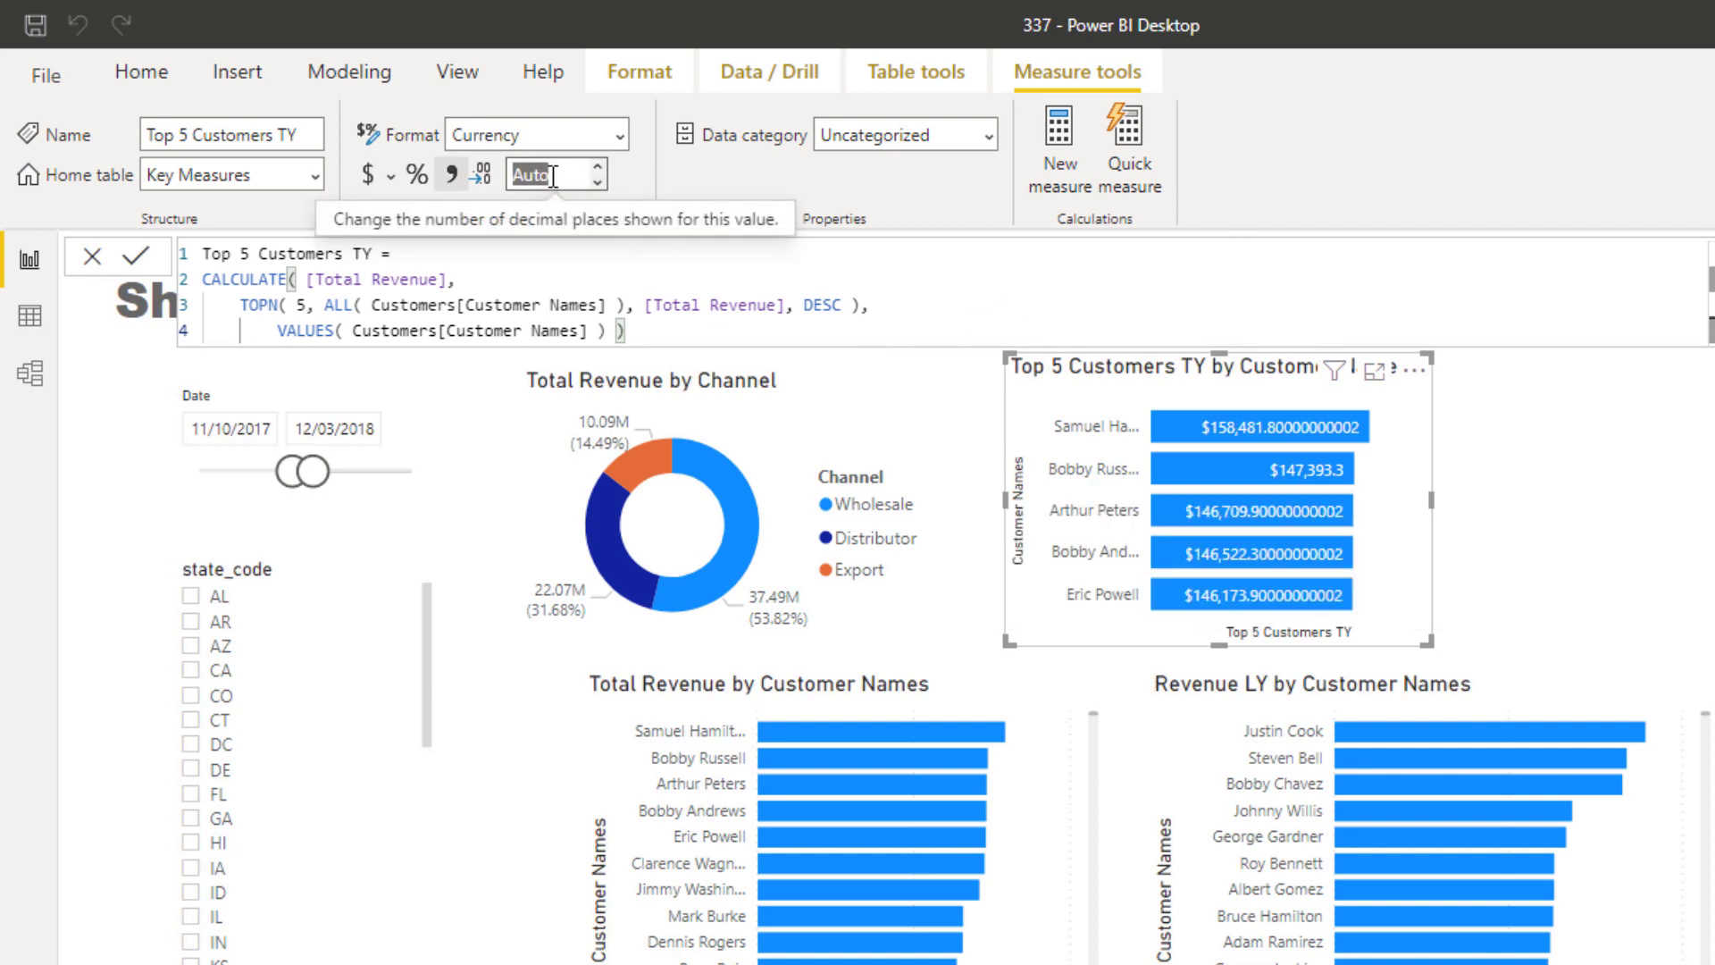
text(0)
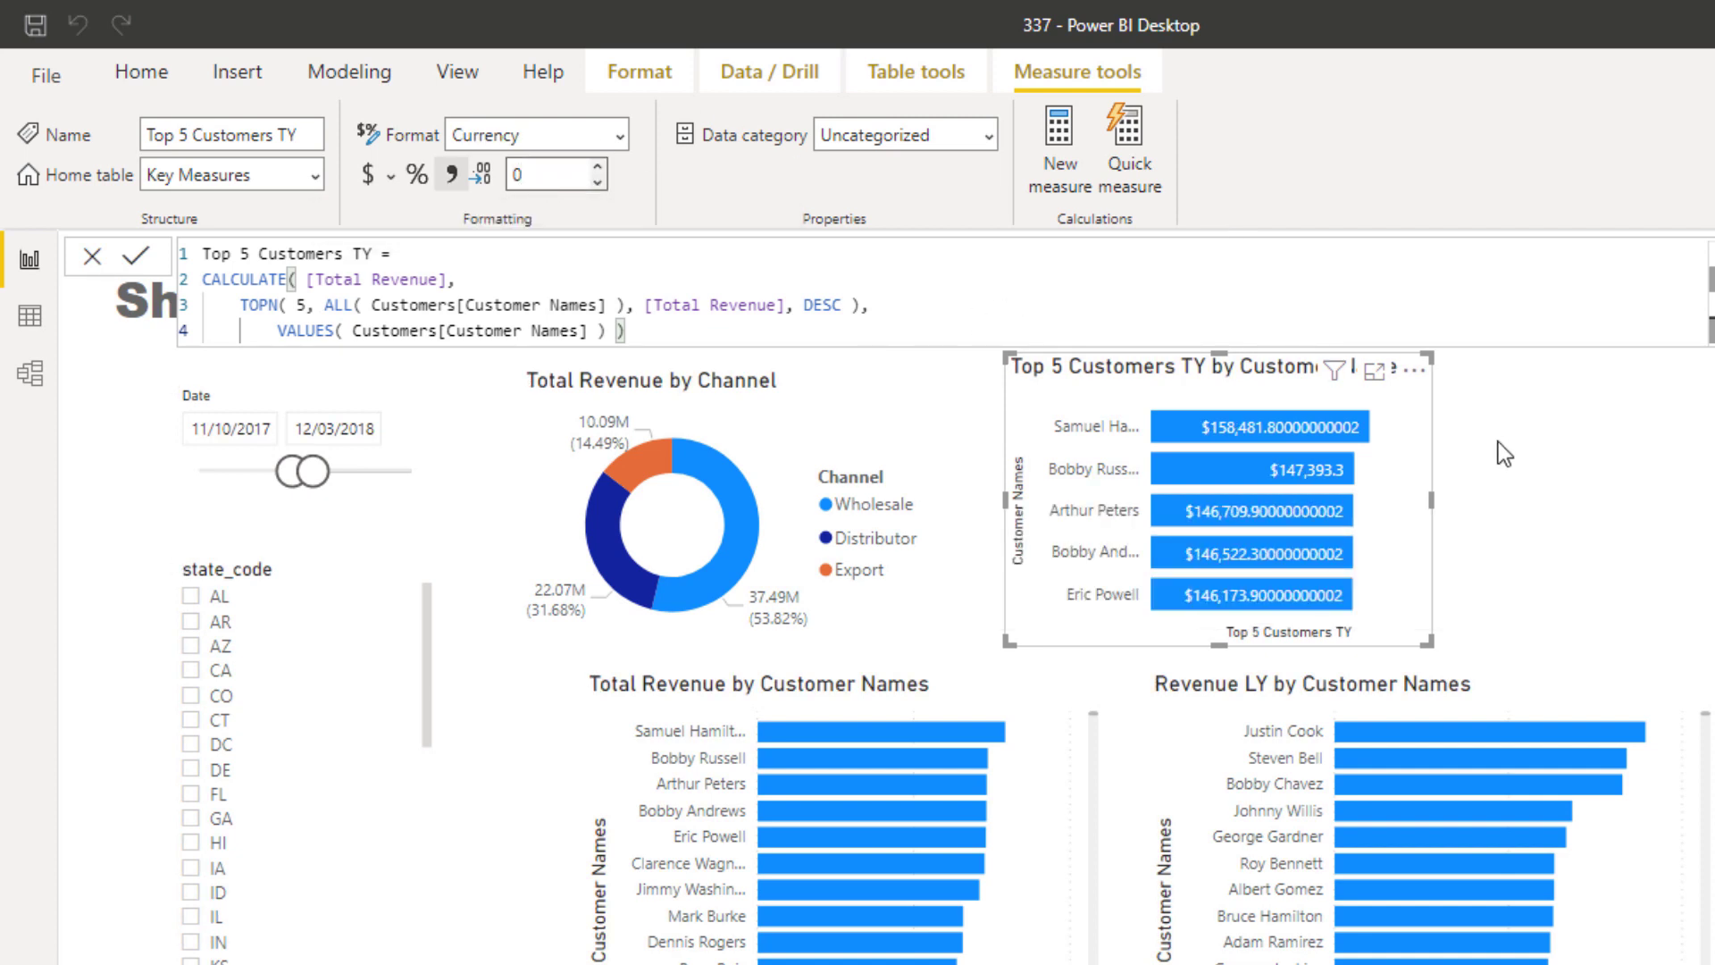
key(Return)
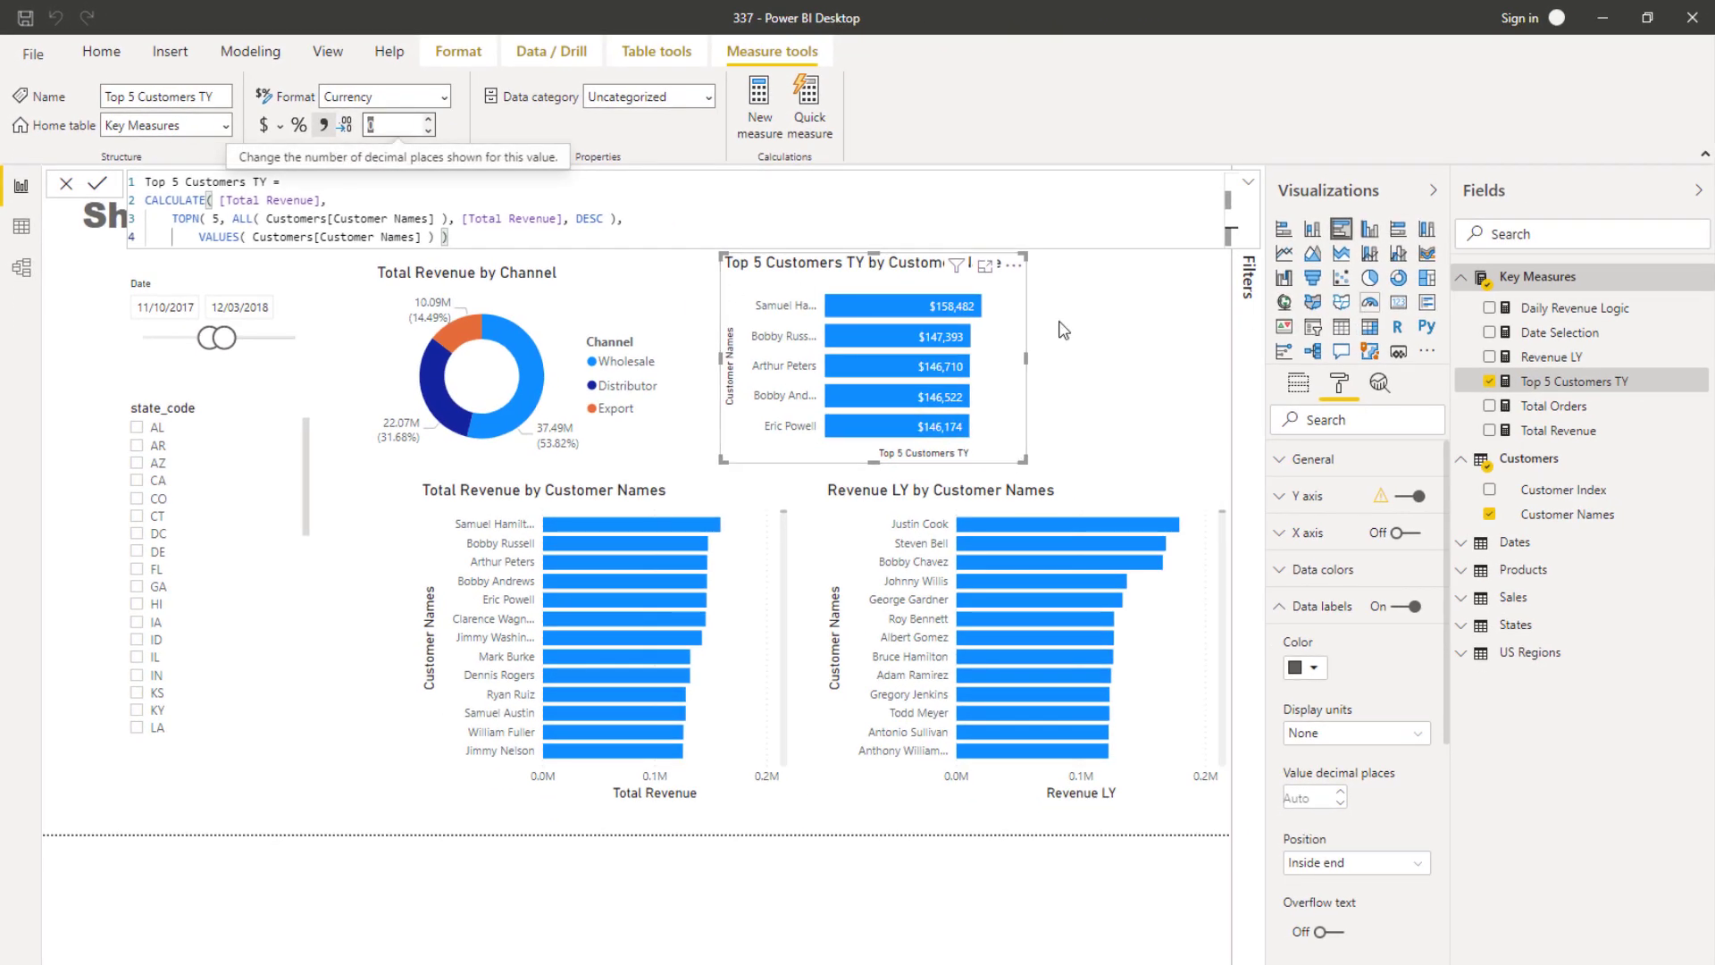
Step: Copy the whole Top 5 Customers TY formula and open daxcleanup.enterprisedna.co in a maximized Chrome window
drag(493, 240, 174, 182)
key(ctrl+c)
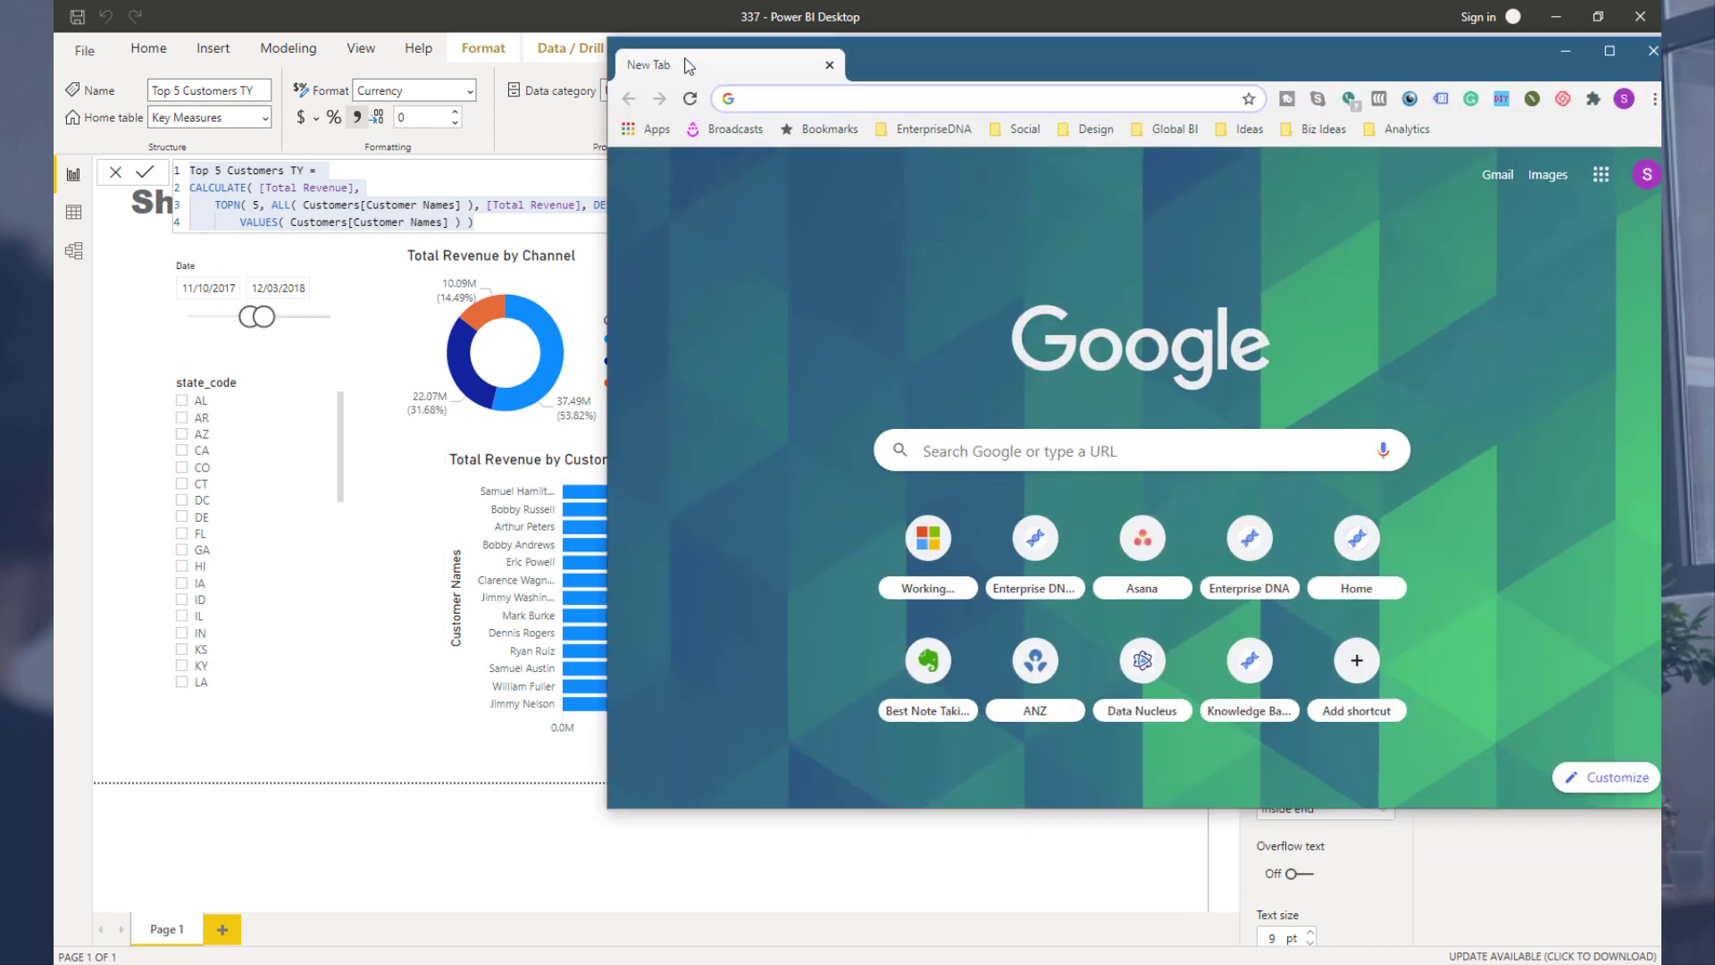
click(776, 99)
text(c)
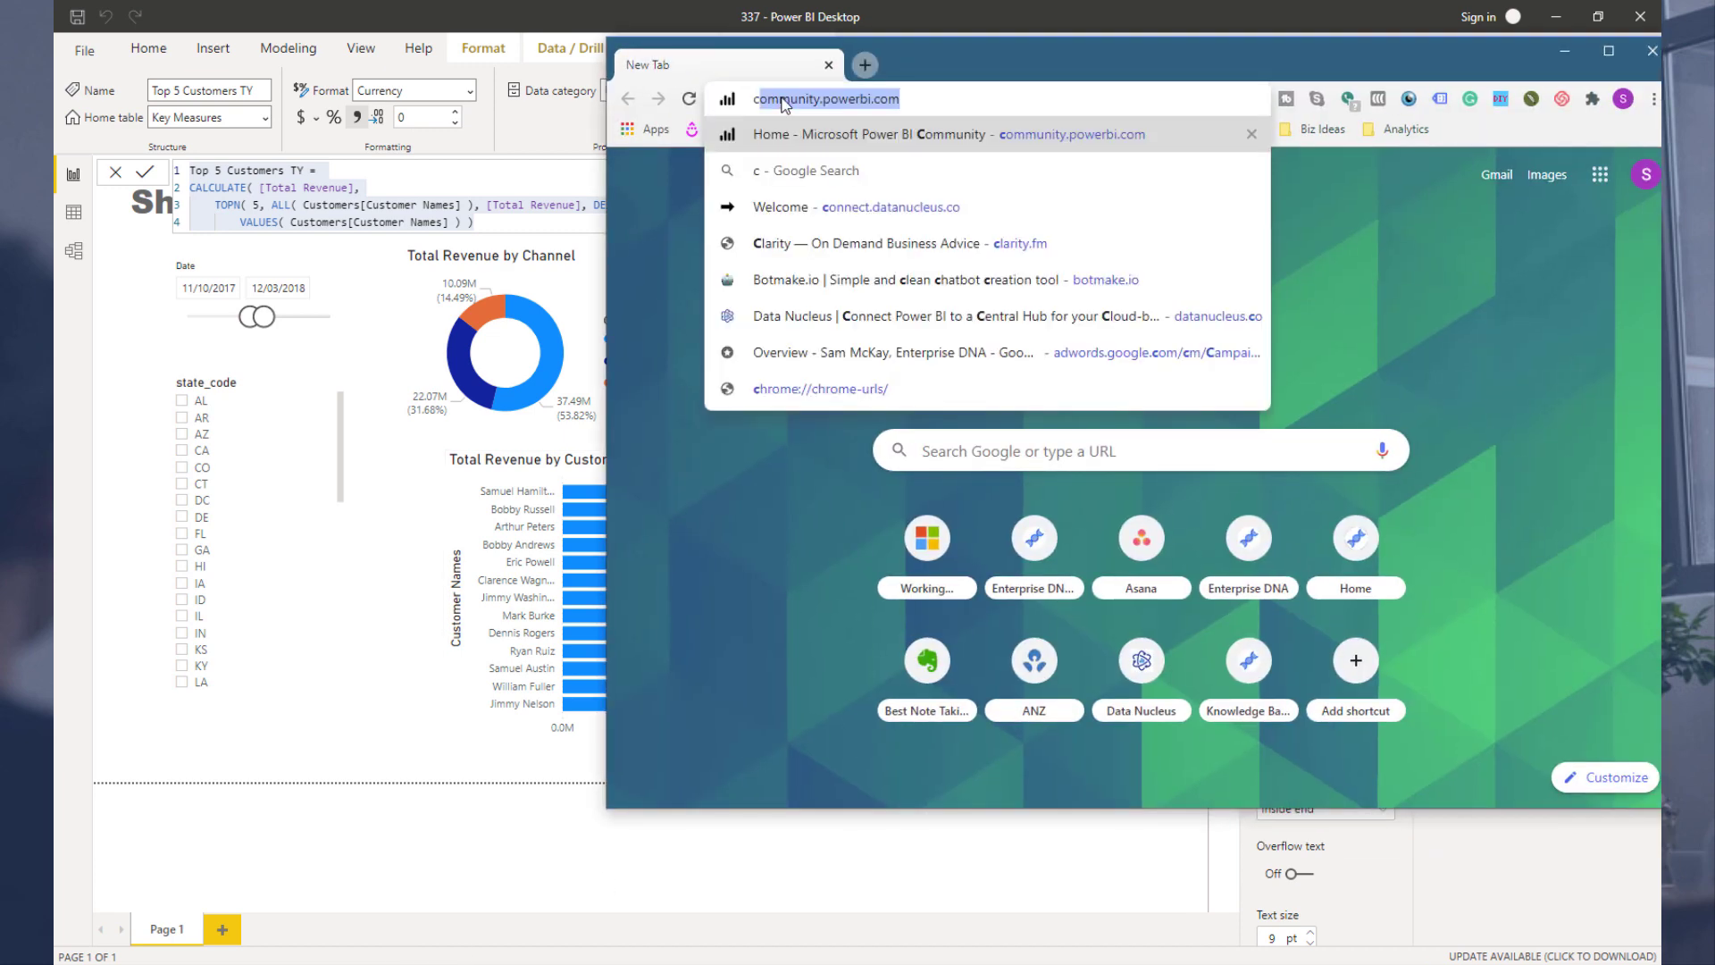
key(BackSpace)
key(BackSpace)
text(daxcleanup.enterprisedna.co)
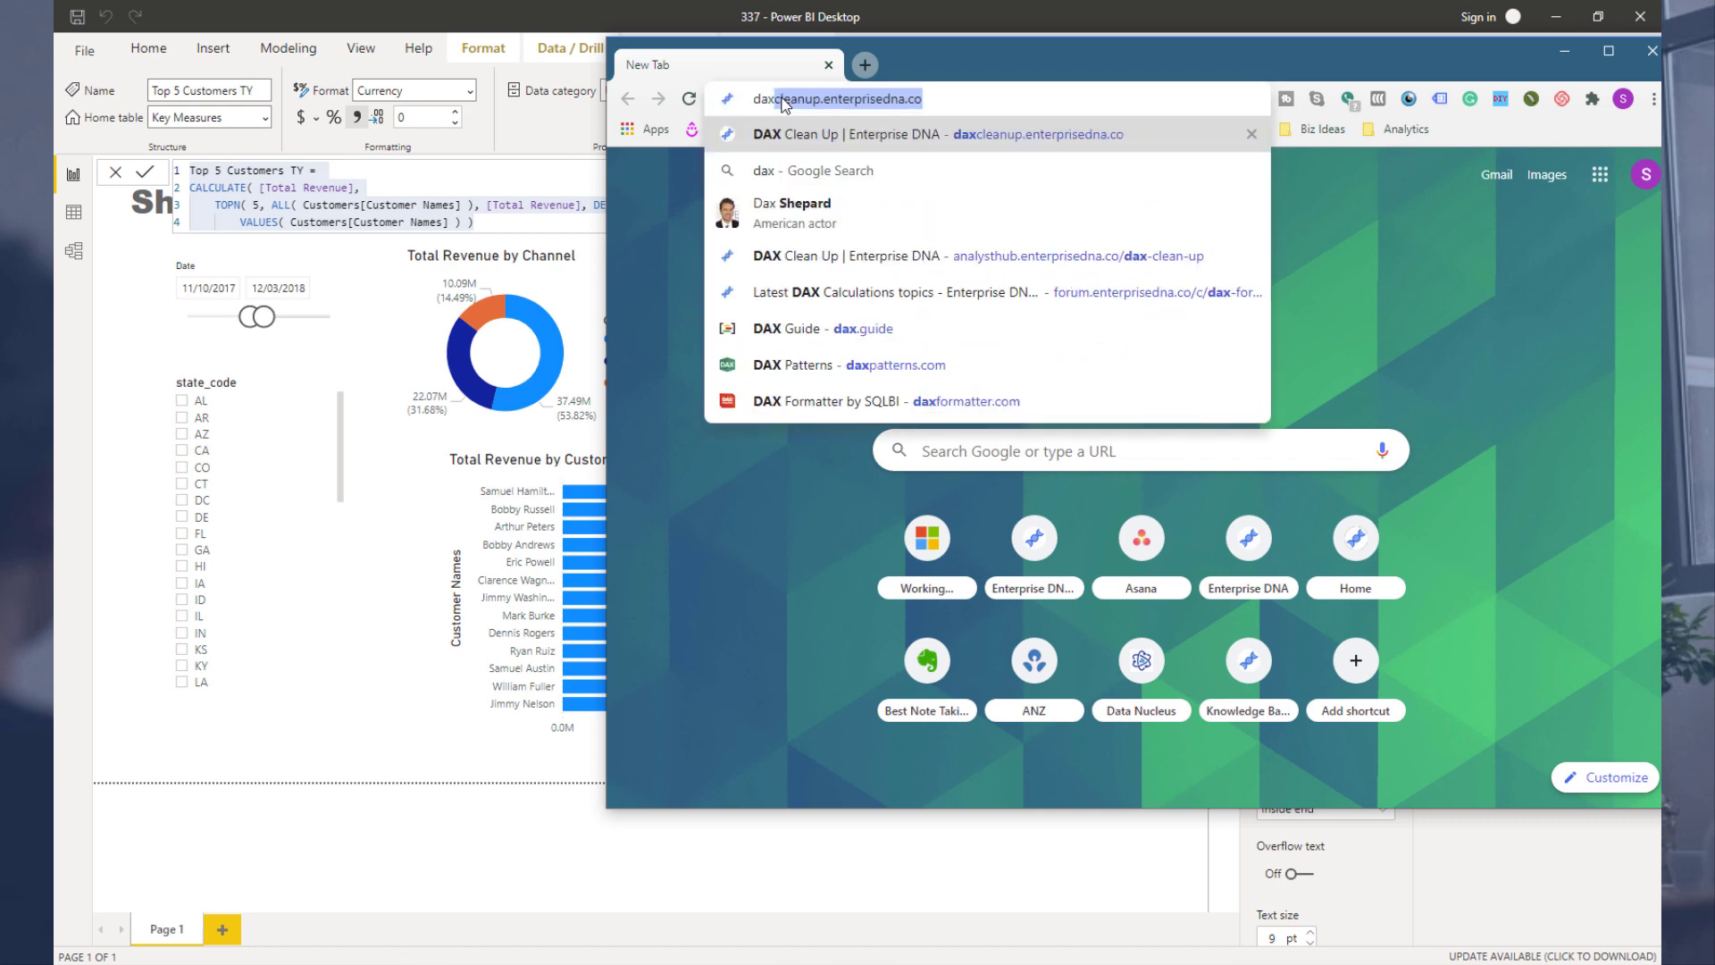
key(Return)
drag(1456, 61, 1097, 78)
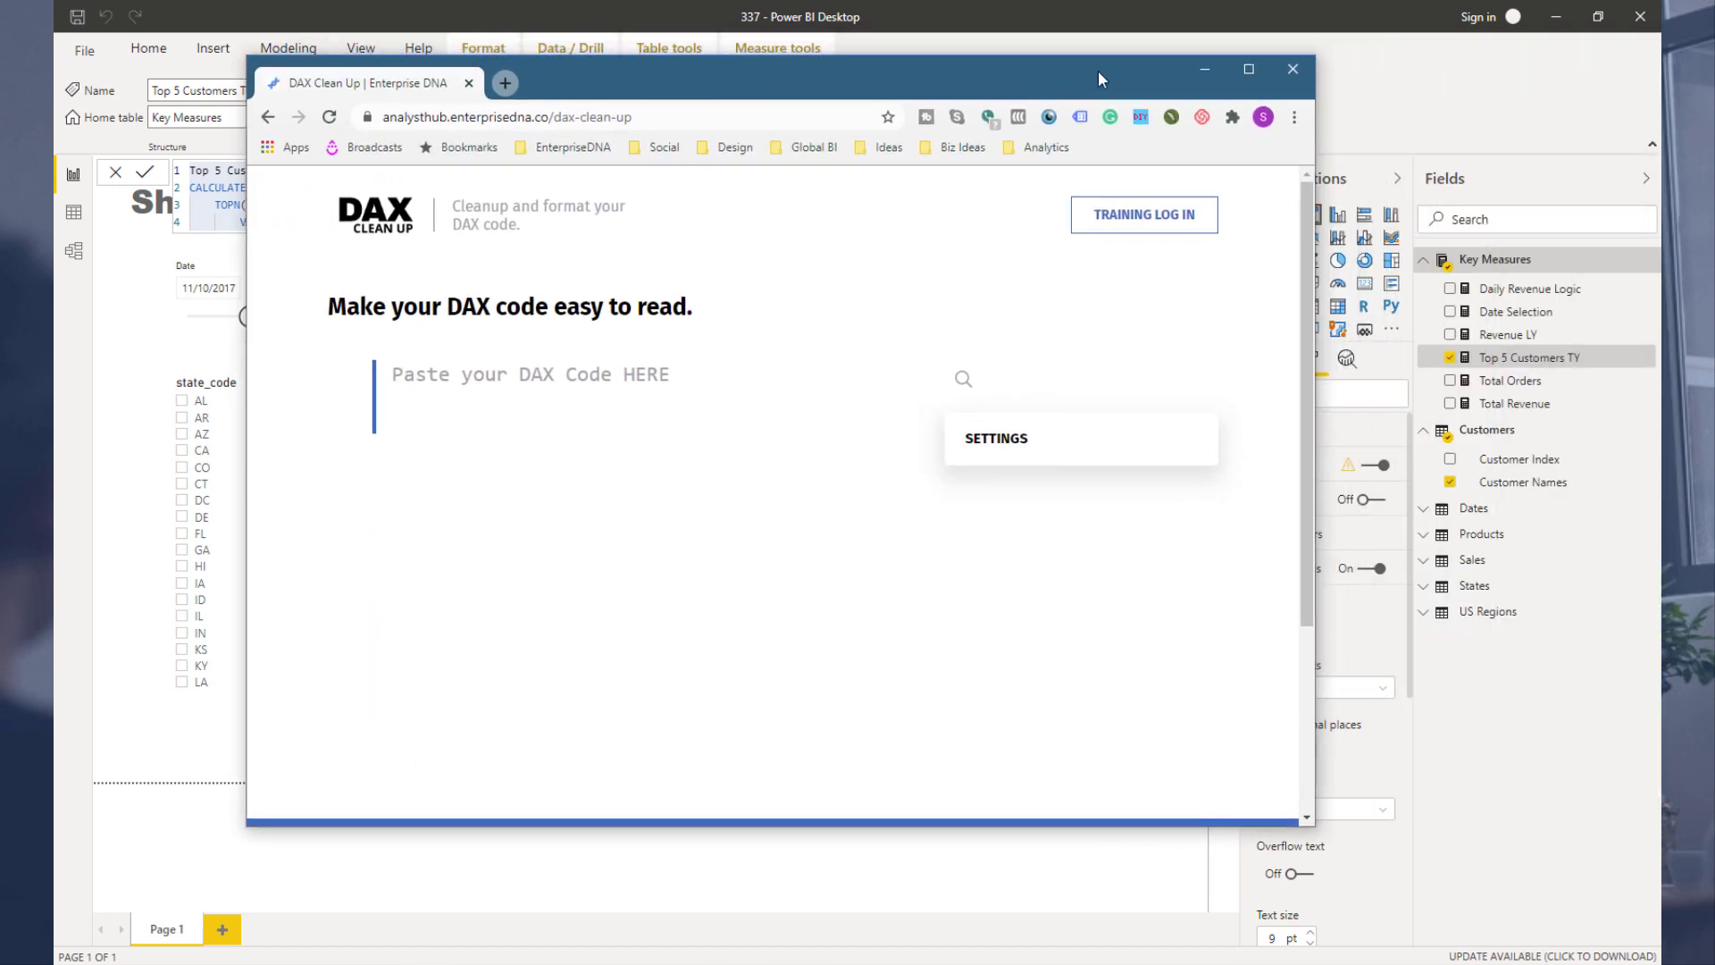
click(1249, 70)
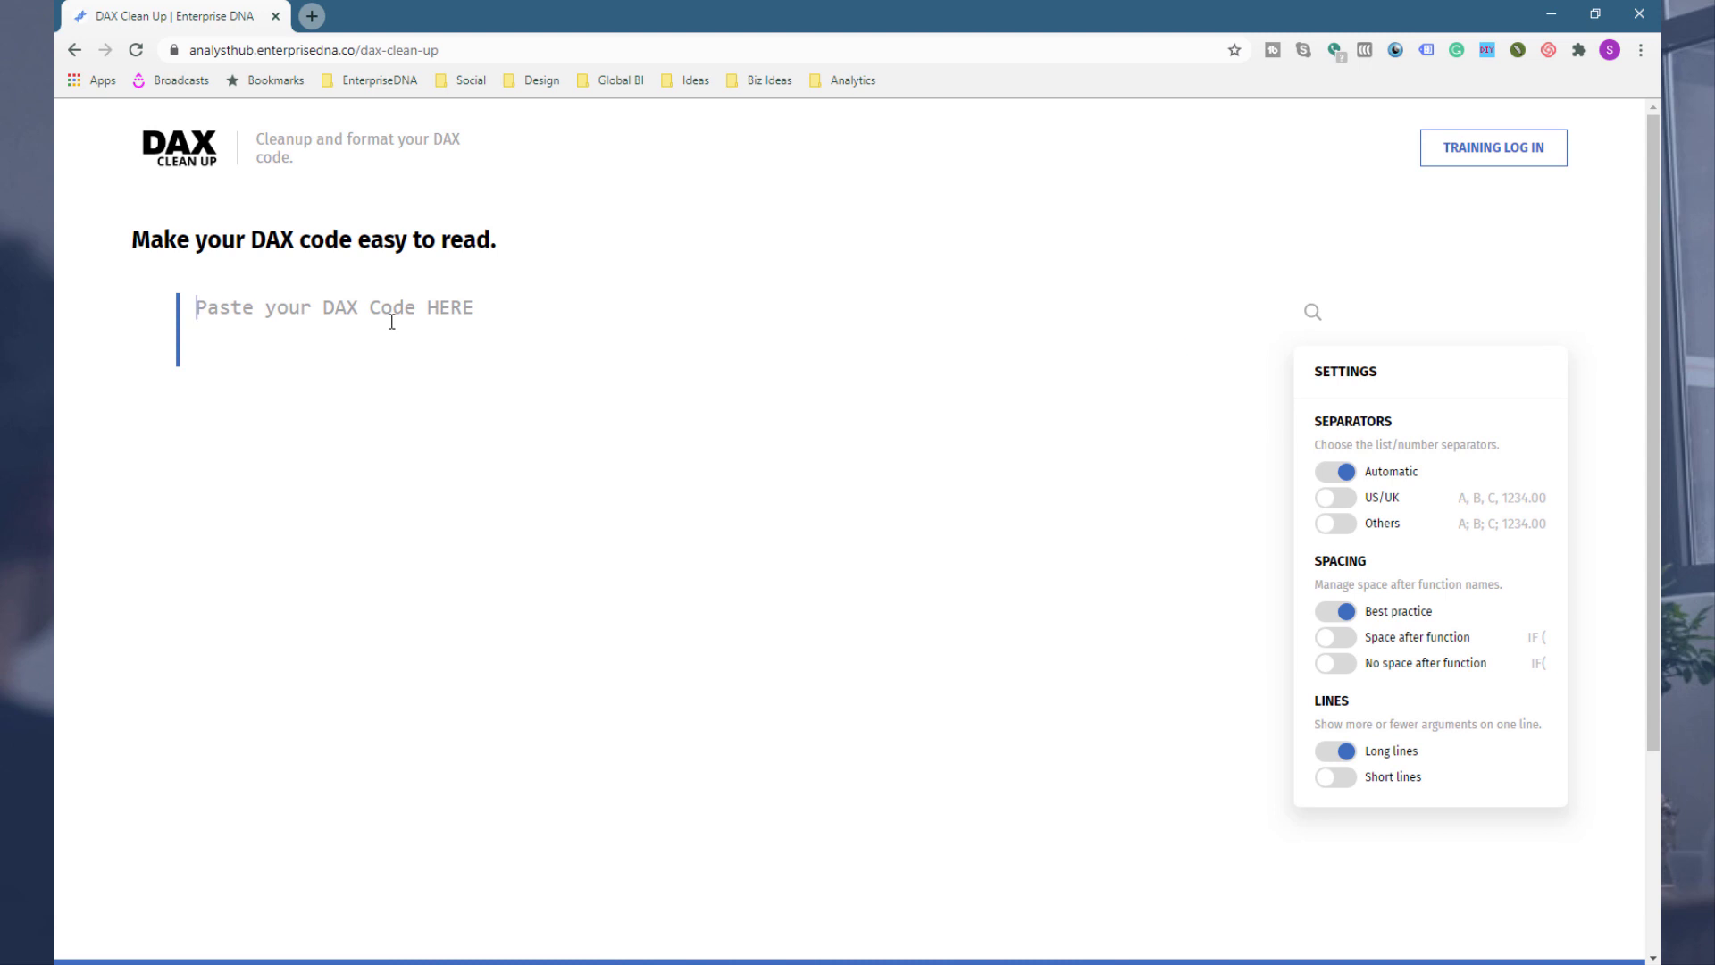
Step: Paste the measure's code into DAX Clean Up, format it and copy the formatted code
key(ctrl+v)
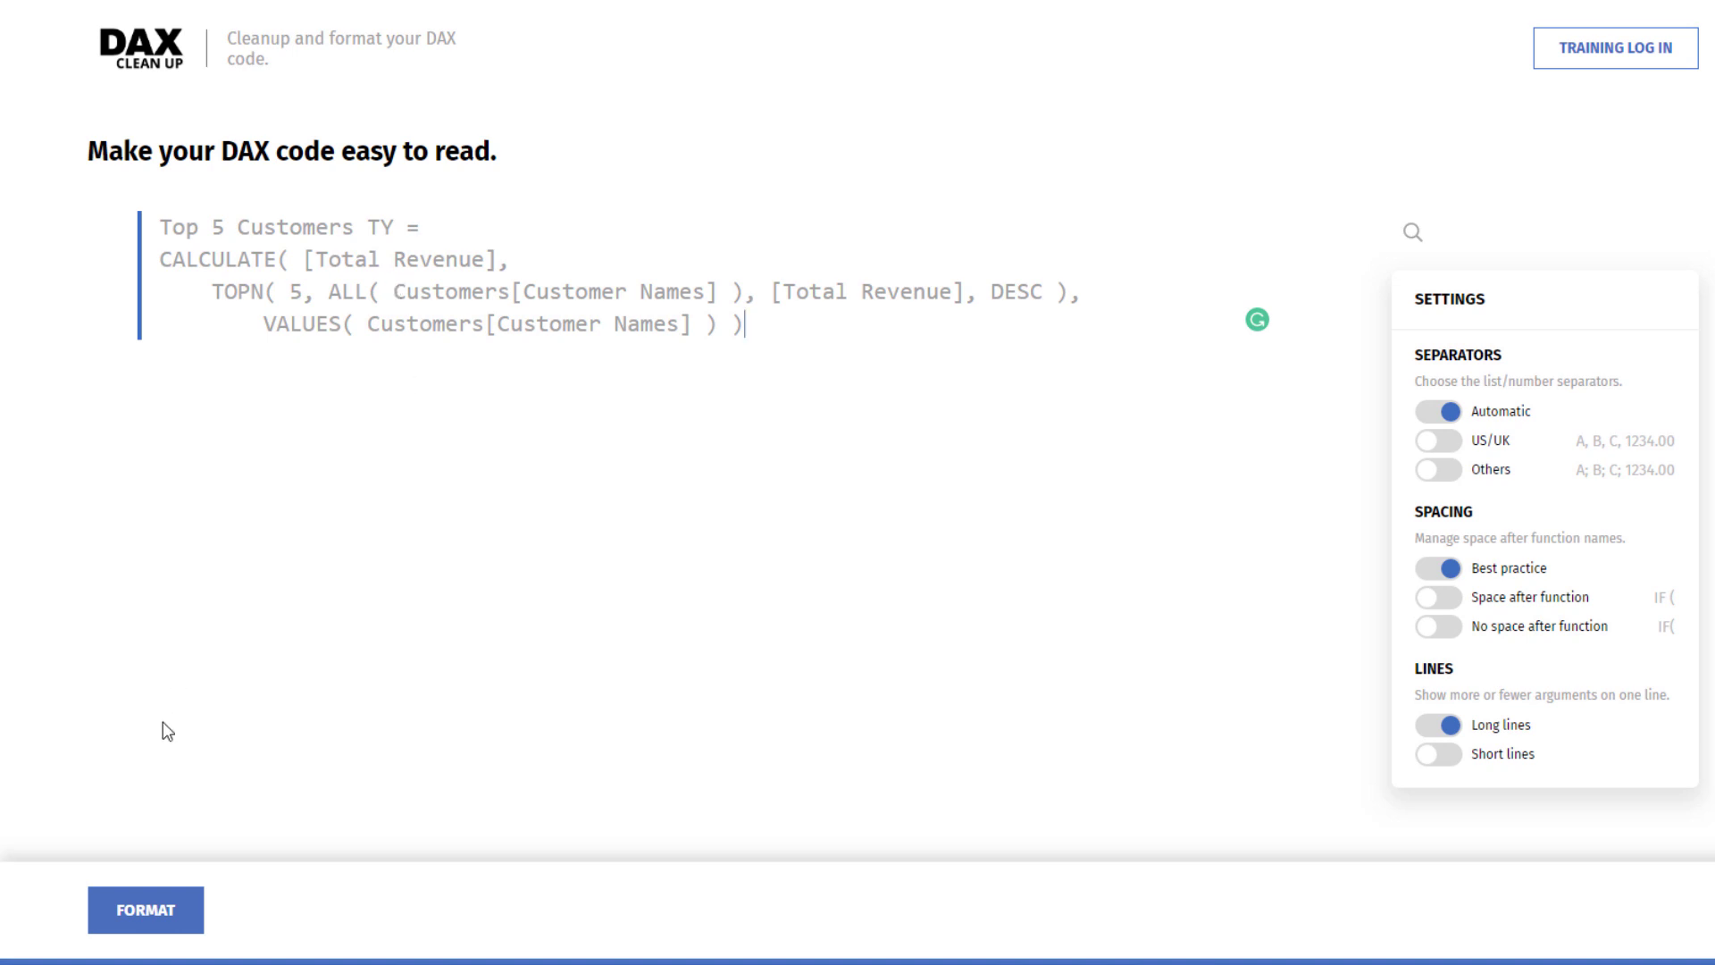
click(148, 909)
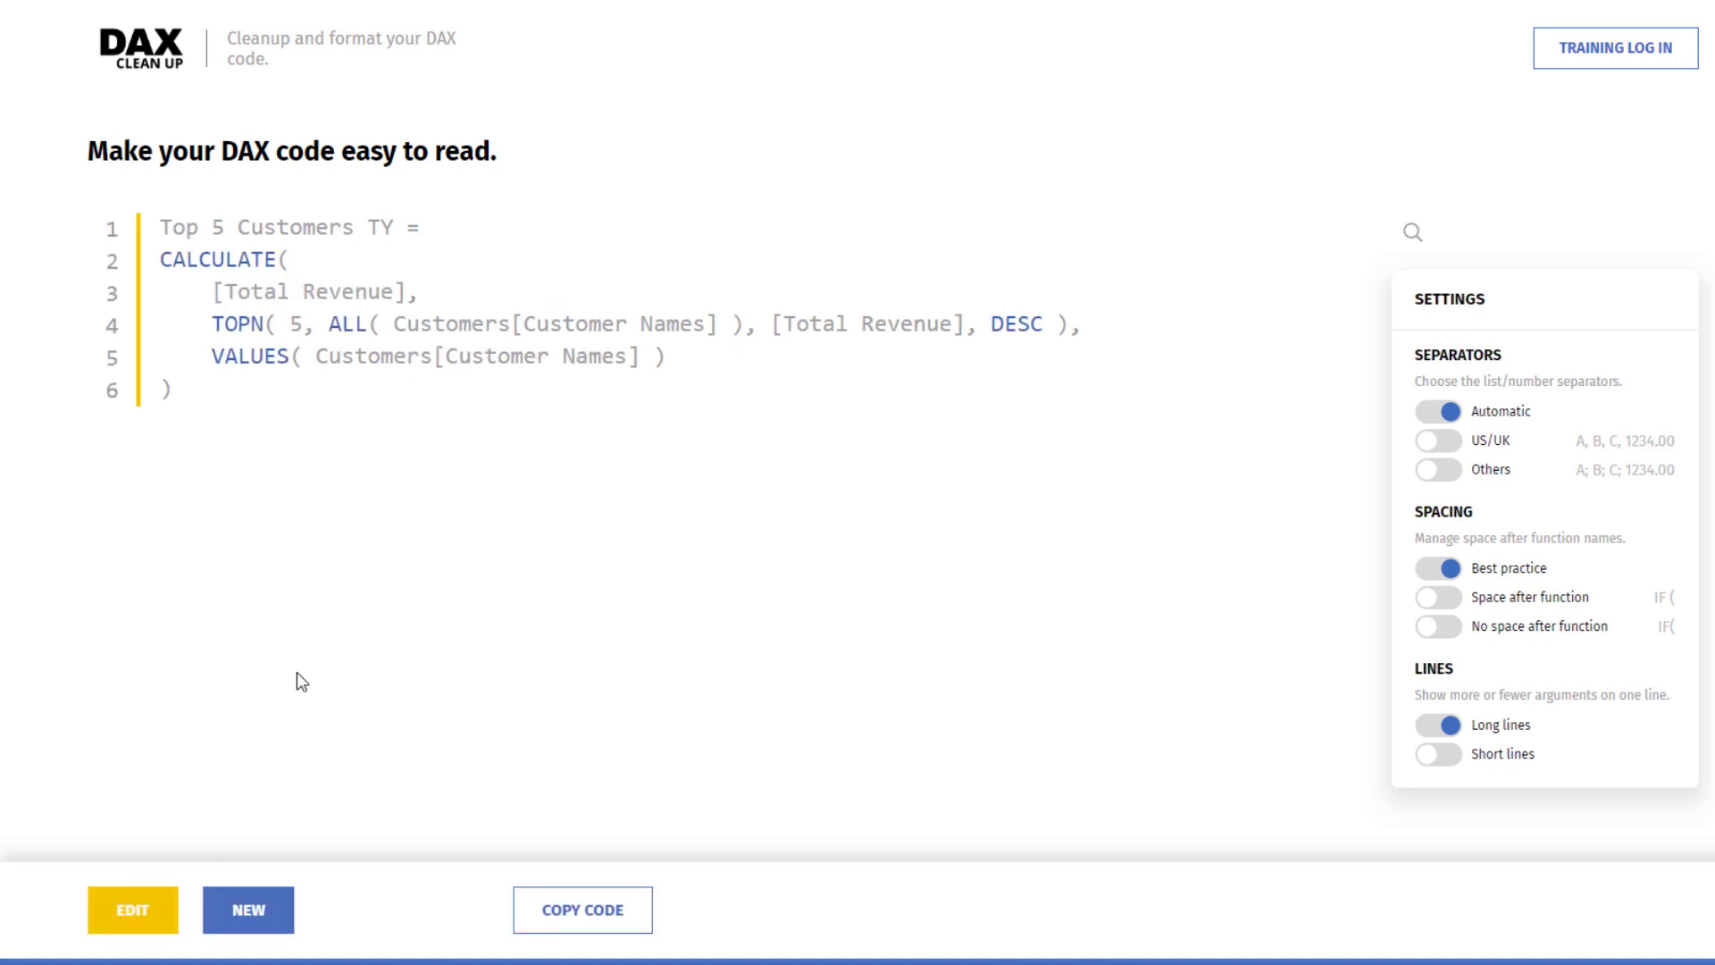
click(585, 909)
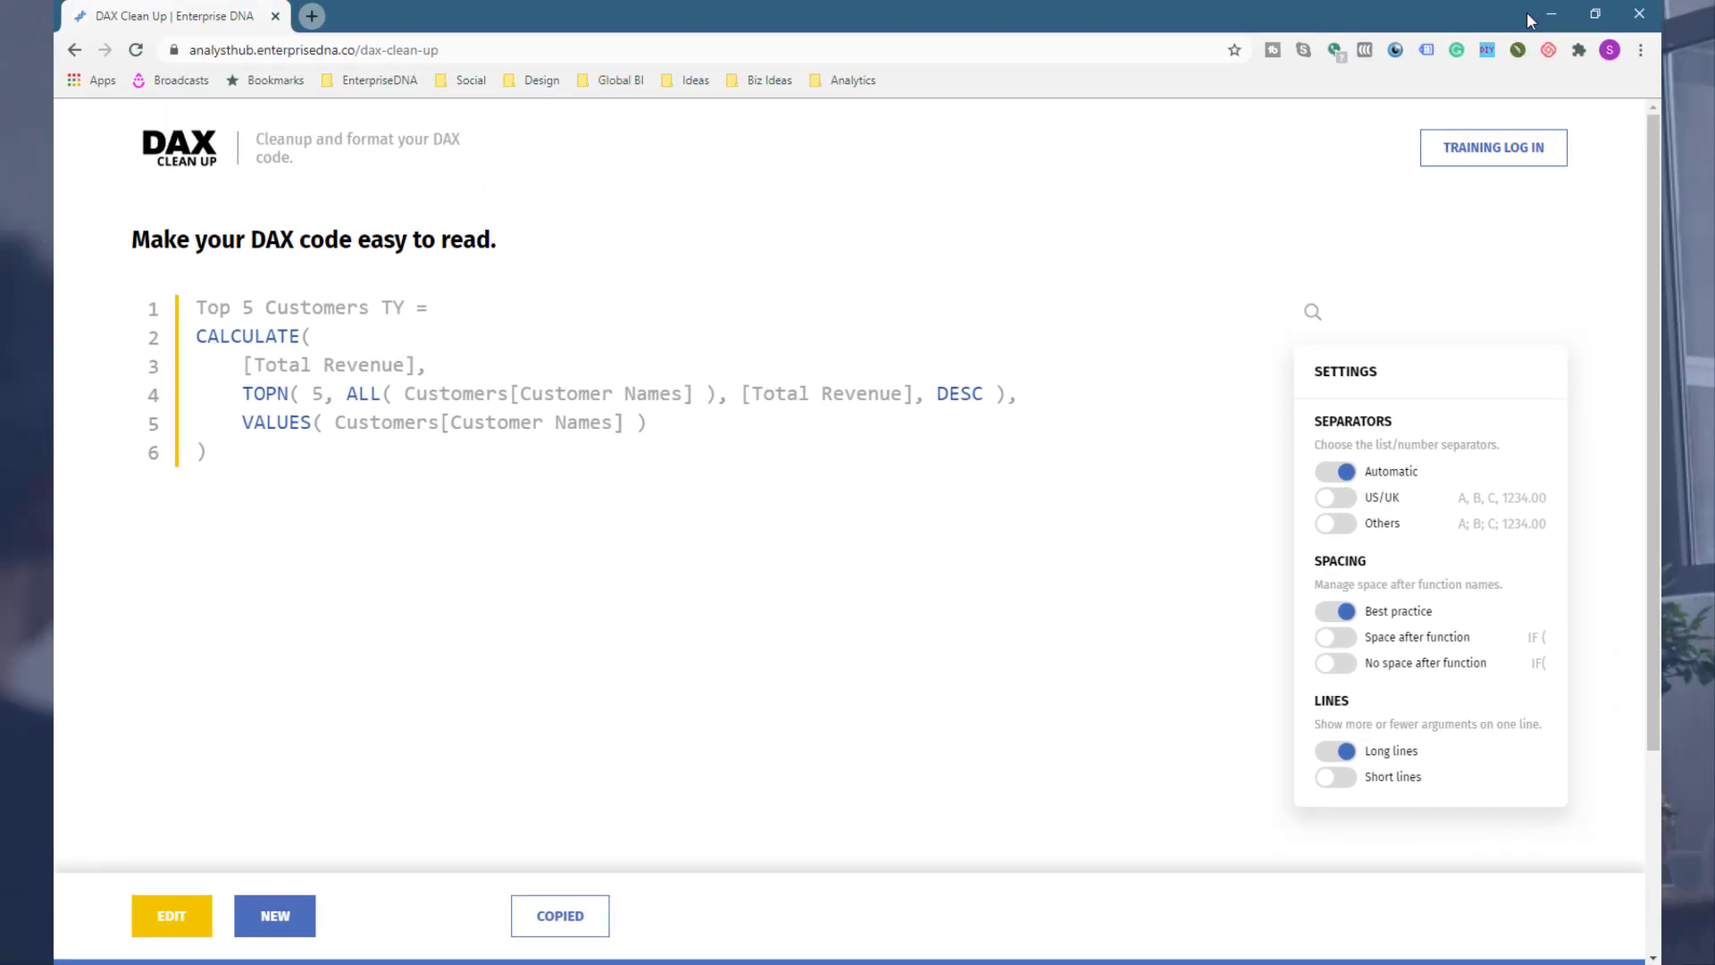
Step: Return to Power BI Desktop, replace the Top 5 Customers TY formula with the formatted code and commit it
click(1533, 14)
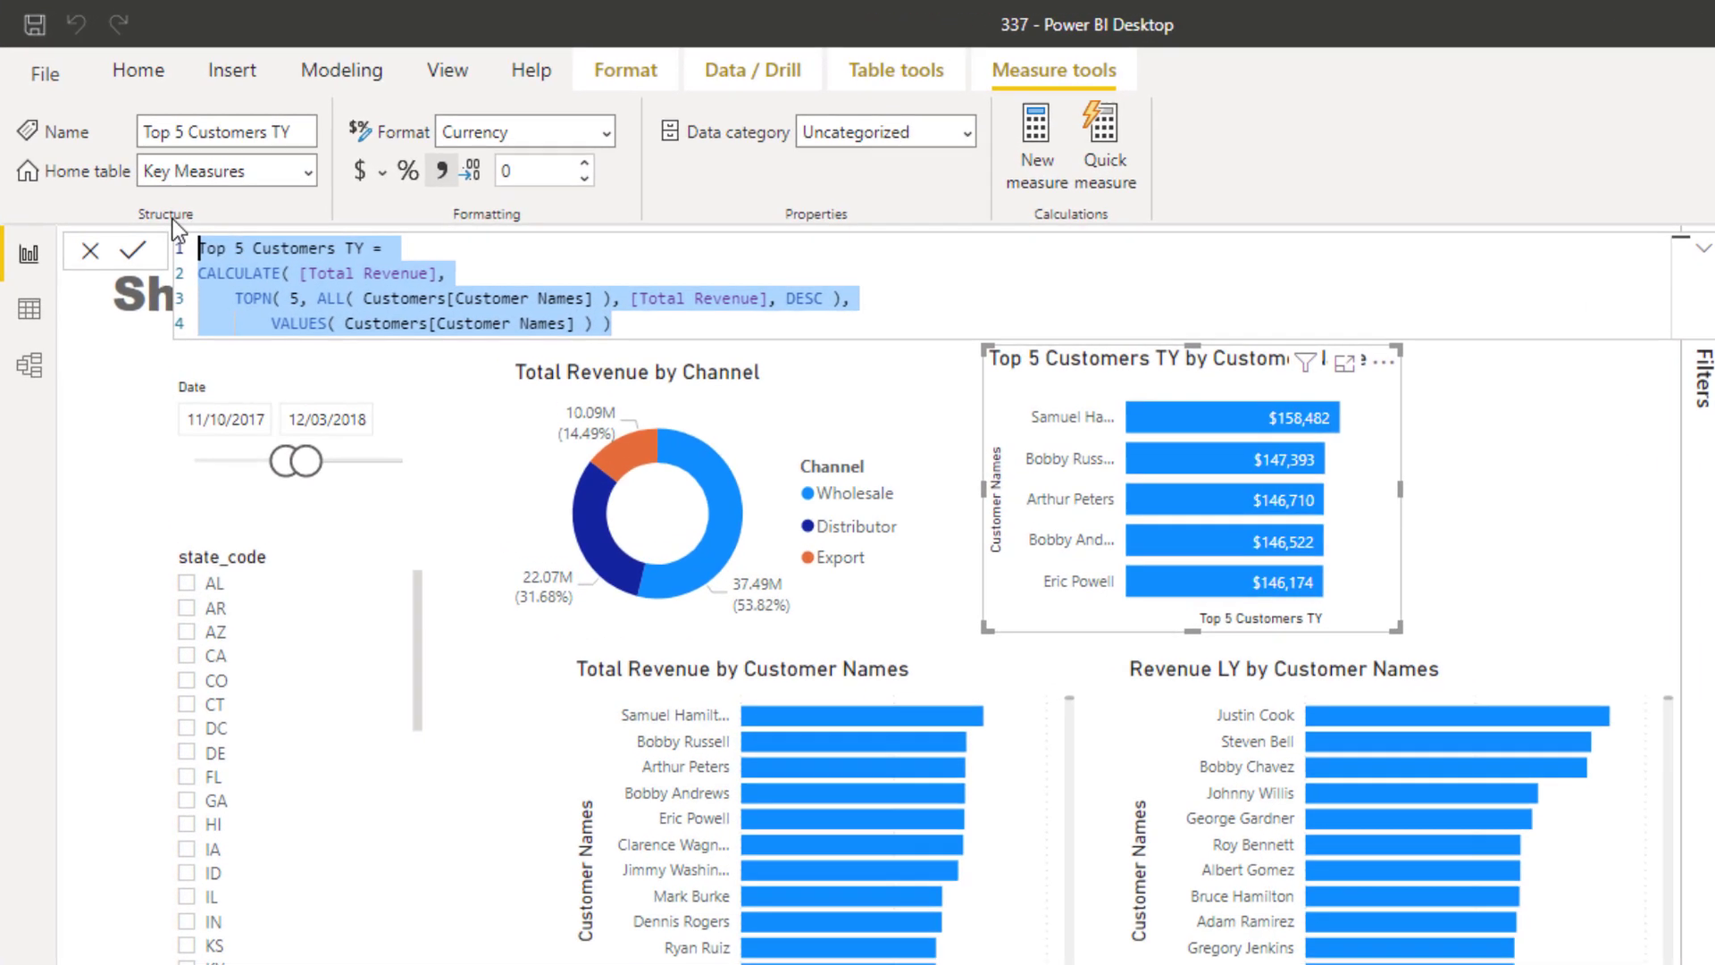
key(ctrl+v)
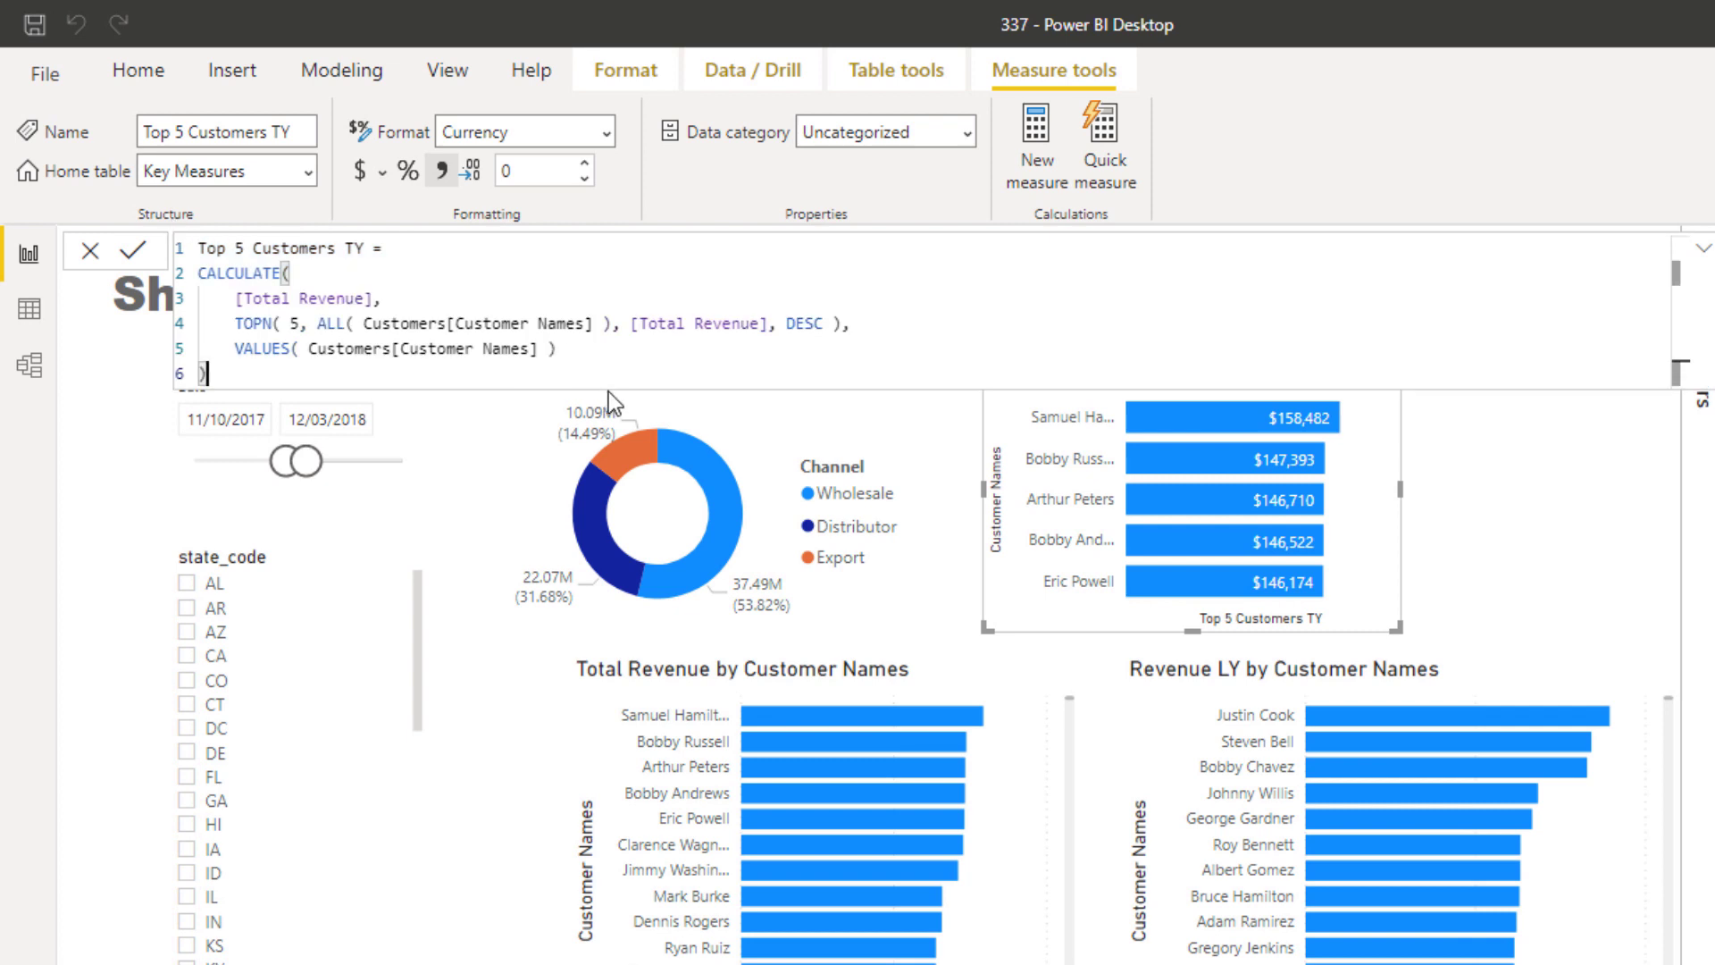
key(Return)
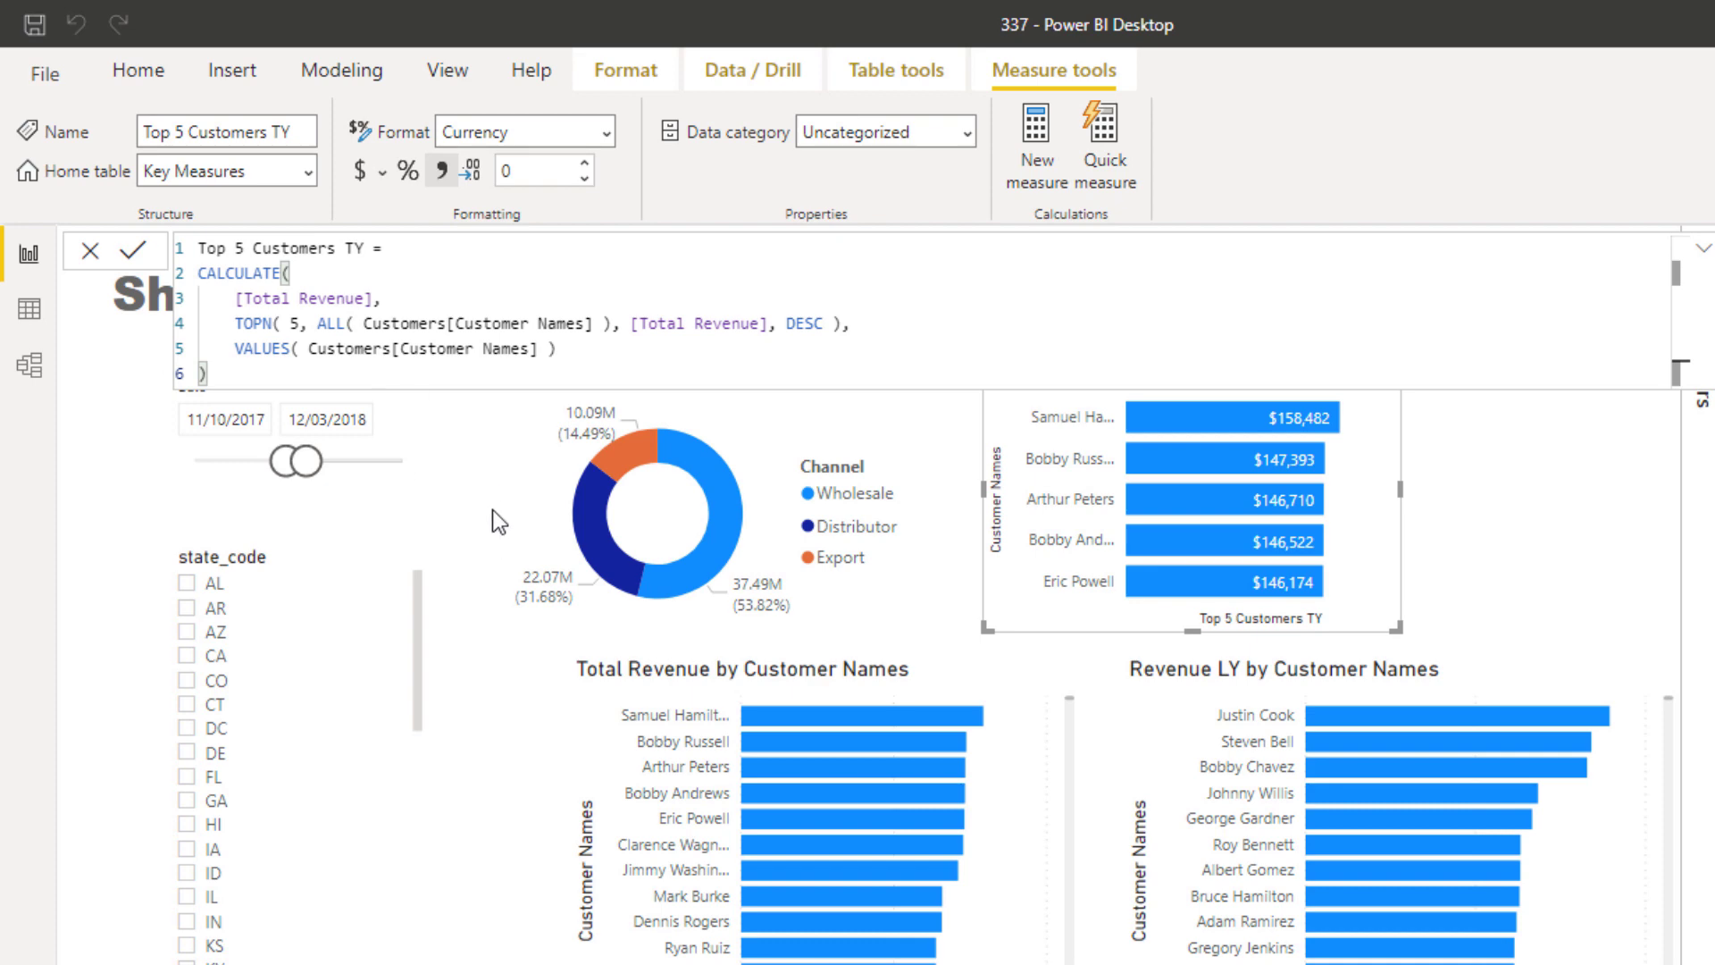
Step: Create a new measure in Key Measures containing a copy of the Top 5 Customers TY formula
click(1636, 366)
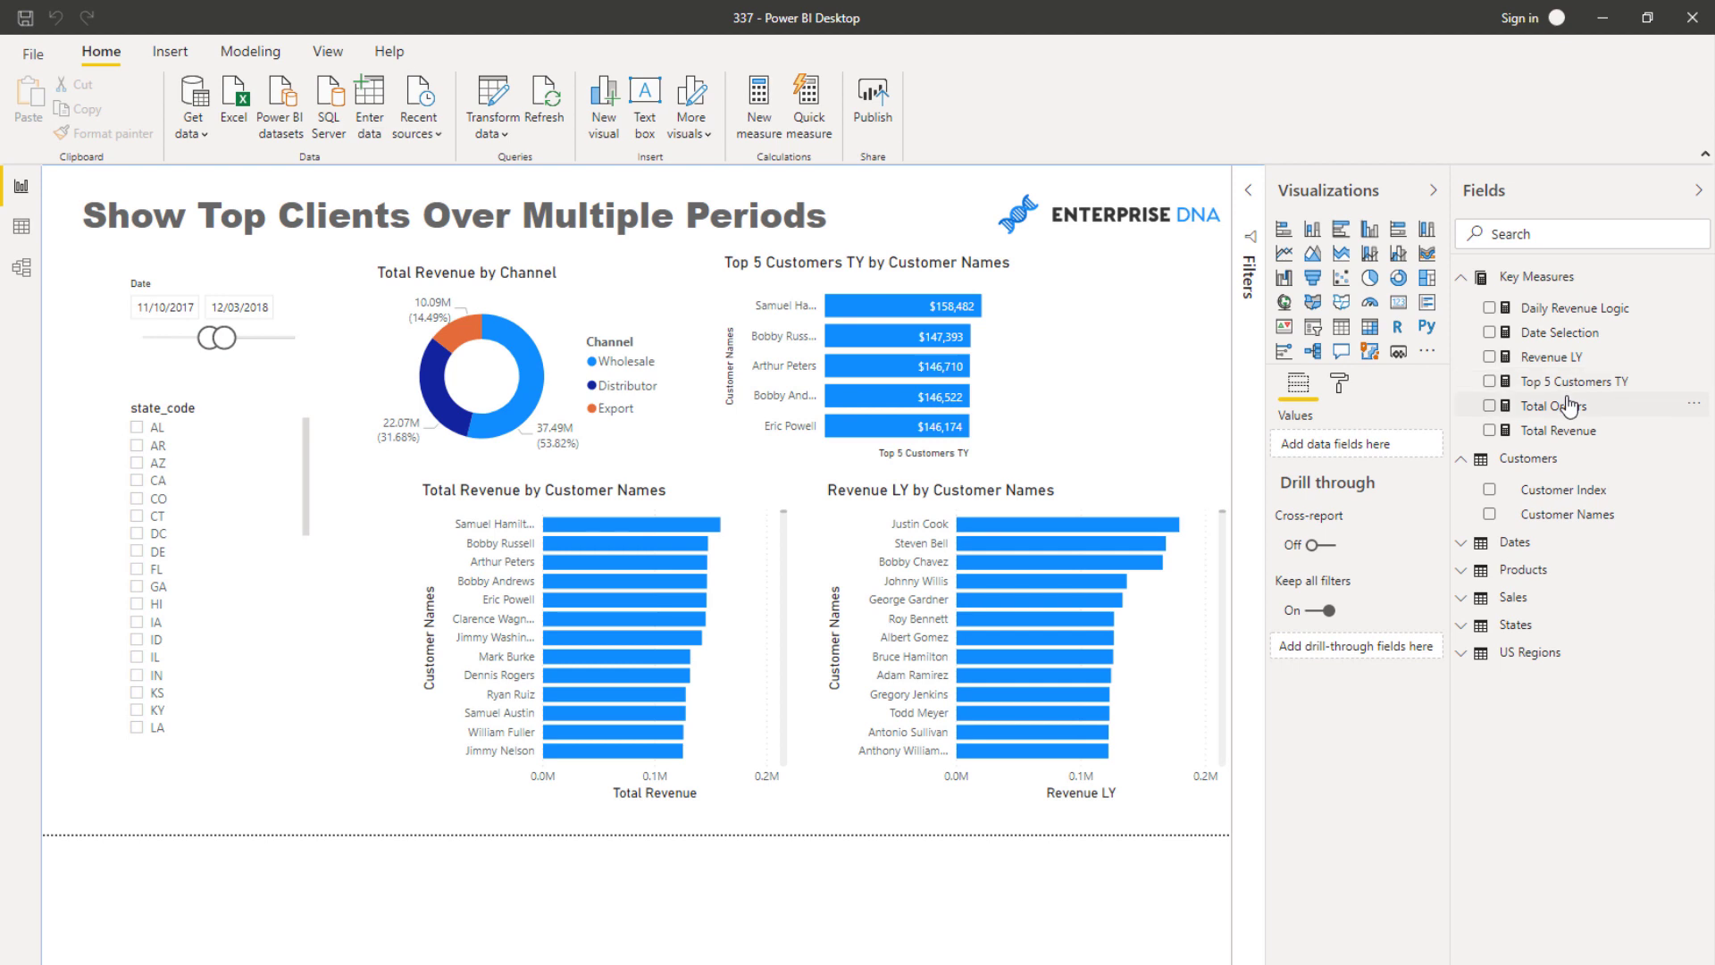
click(1569, 407)
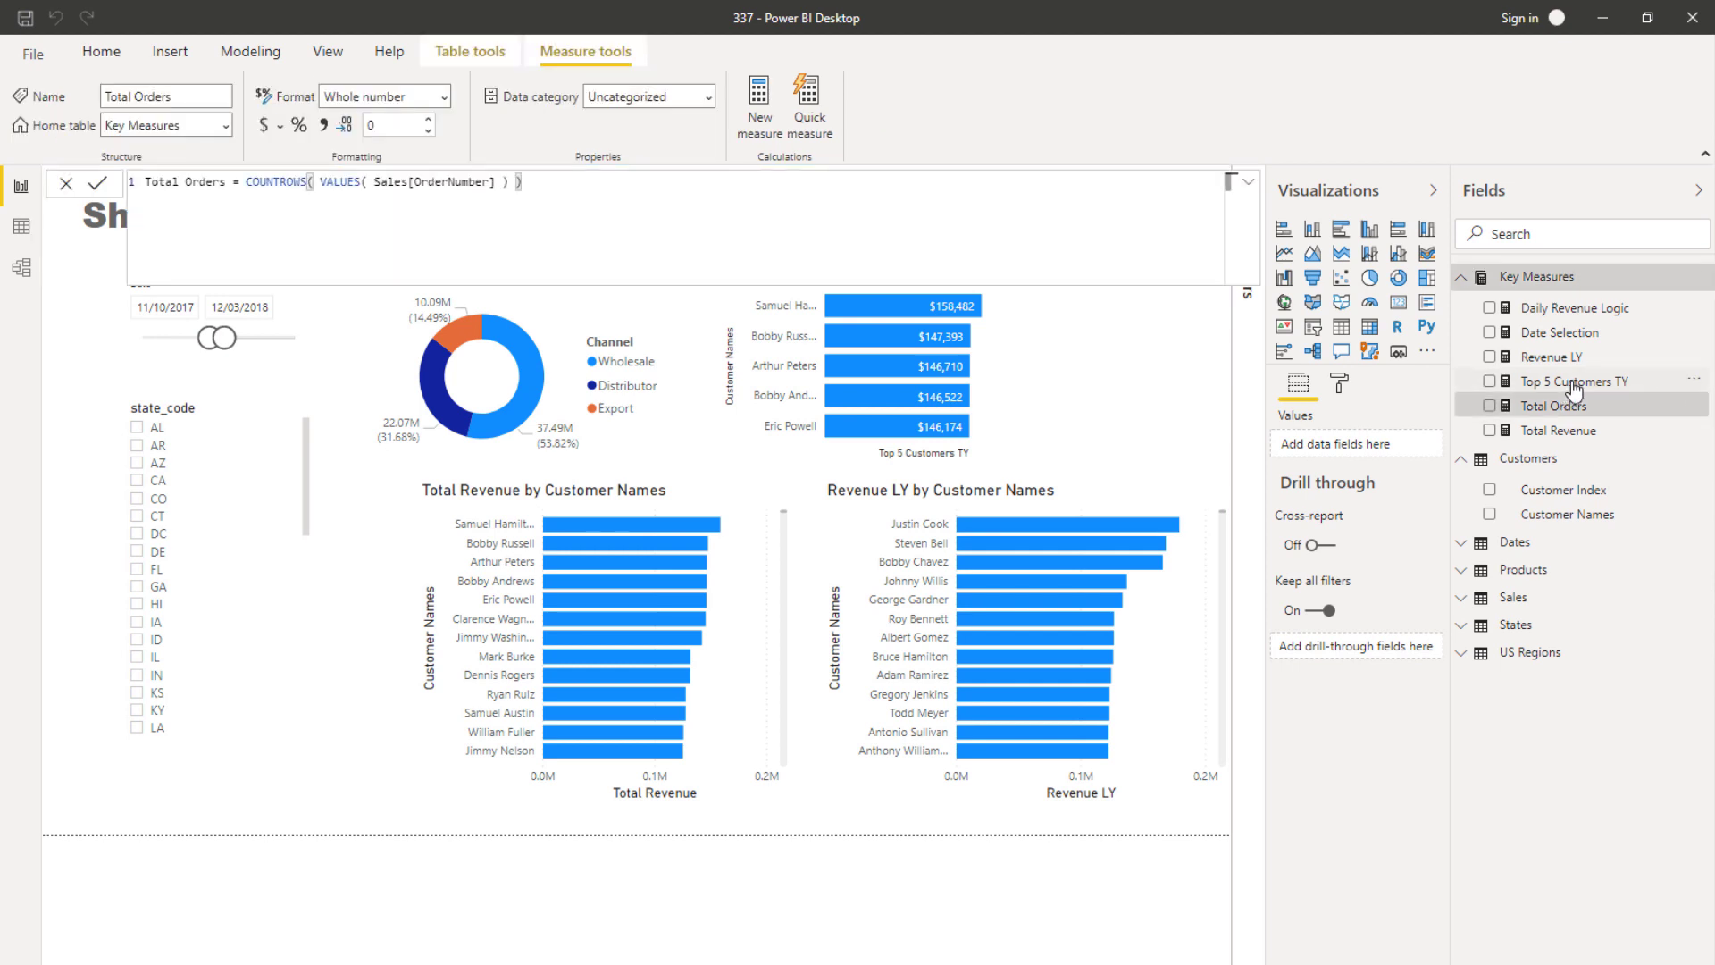
click(1574, 382)
drag(174, 277, 143, 187)
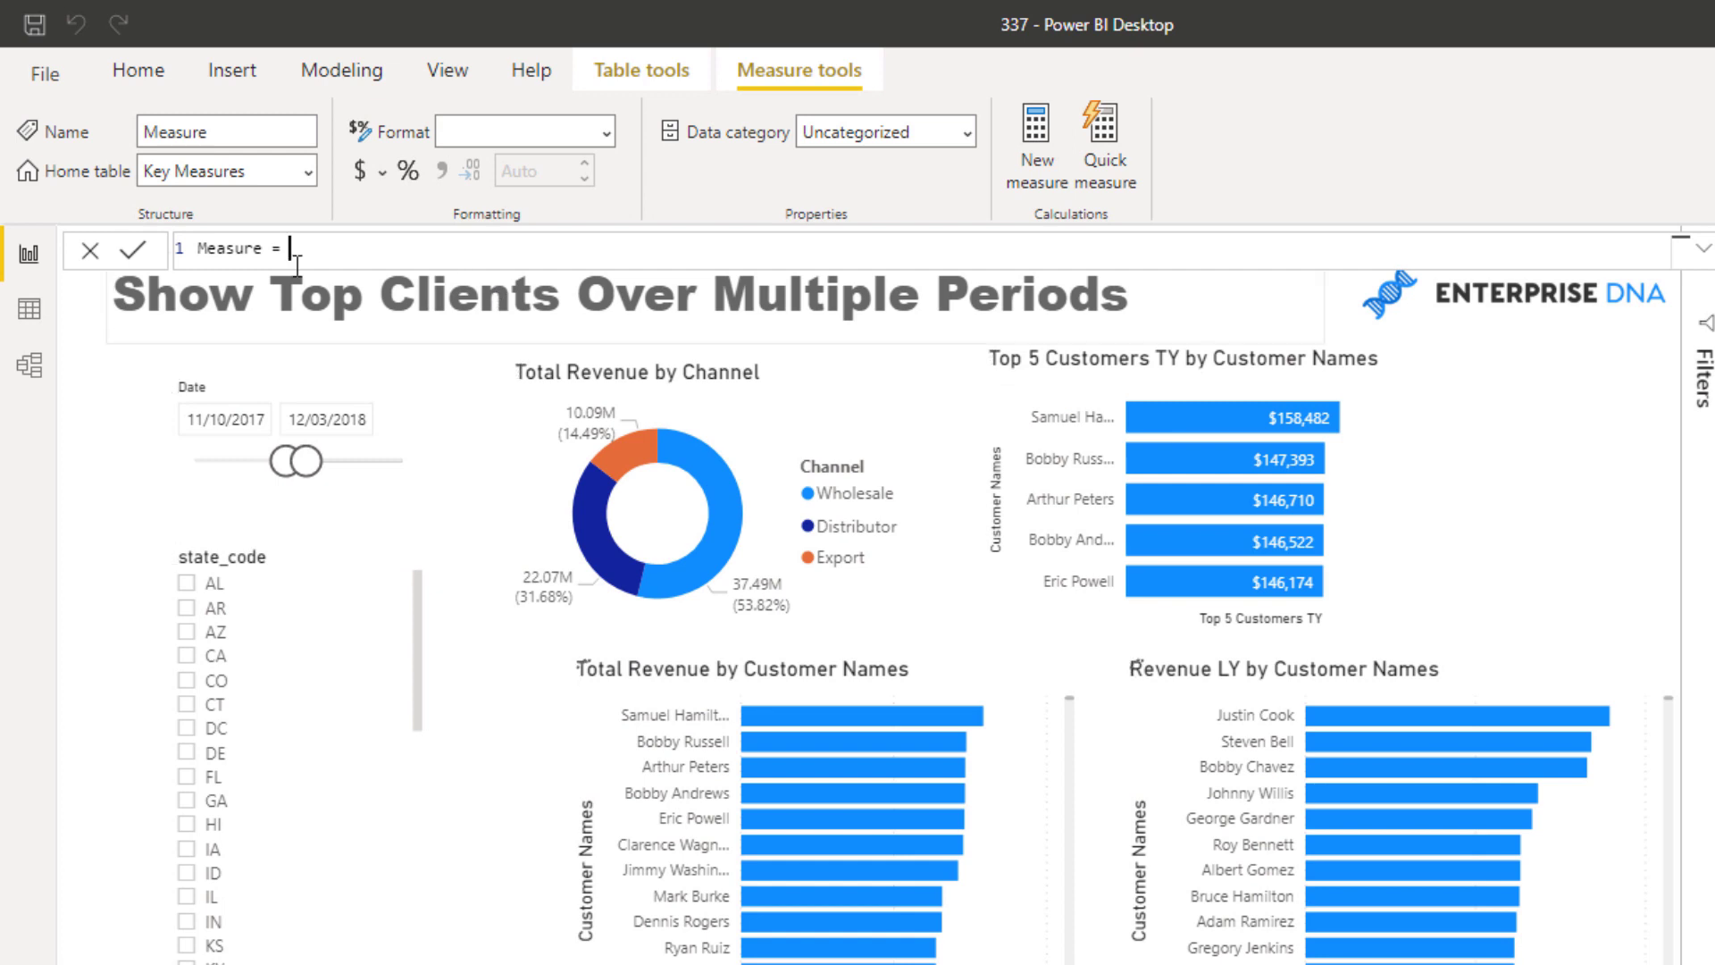
drag(319, 248, 196, 248)
key(ctrl+v)
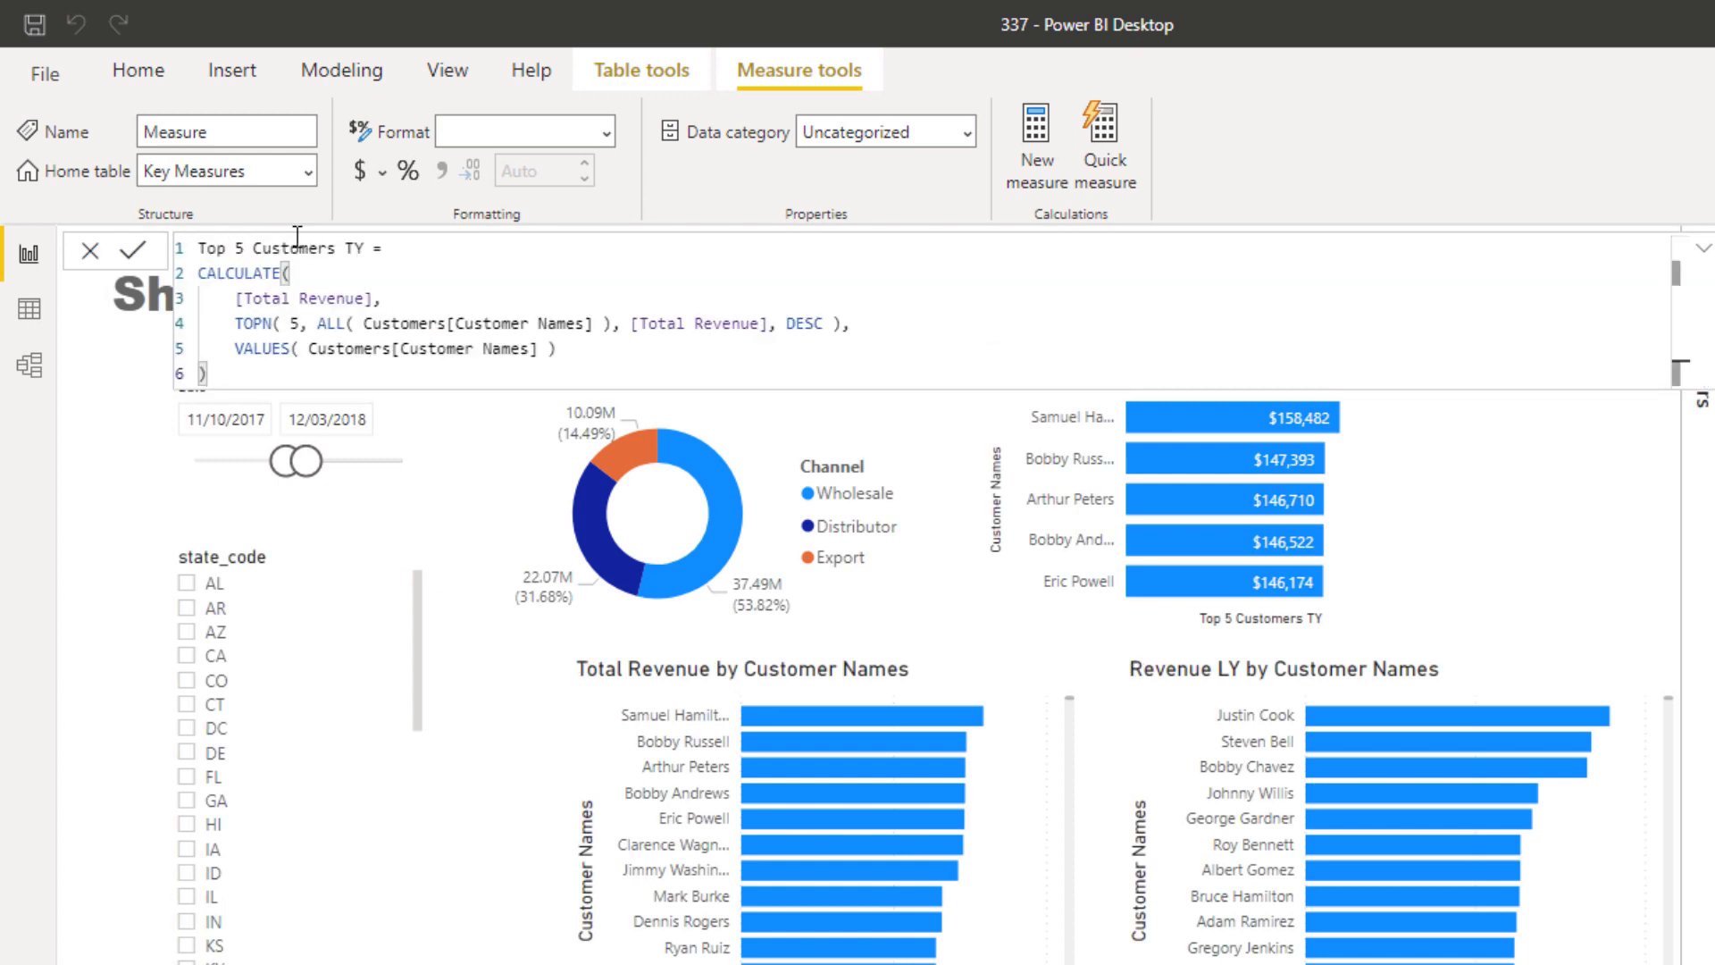
Step: Change the new measure's name in the formula to Top 5 Customers (LY Rev)
click(364, 248)
key(BackSpace)
key(BackSpace)
text((LY )
text(Rev))
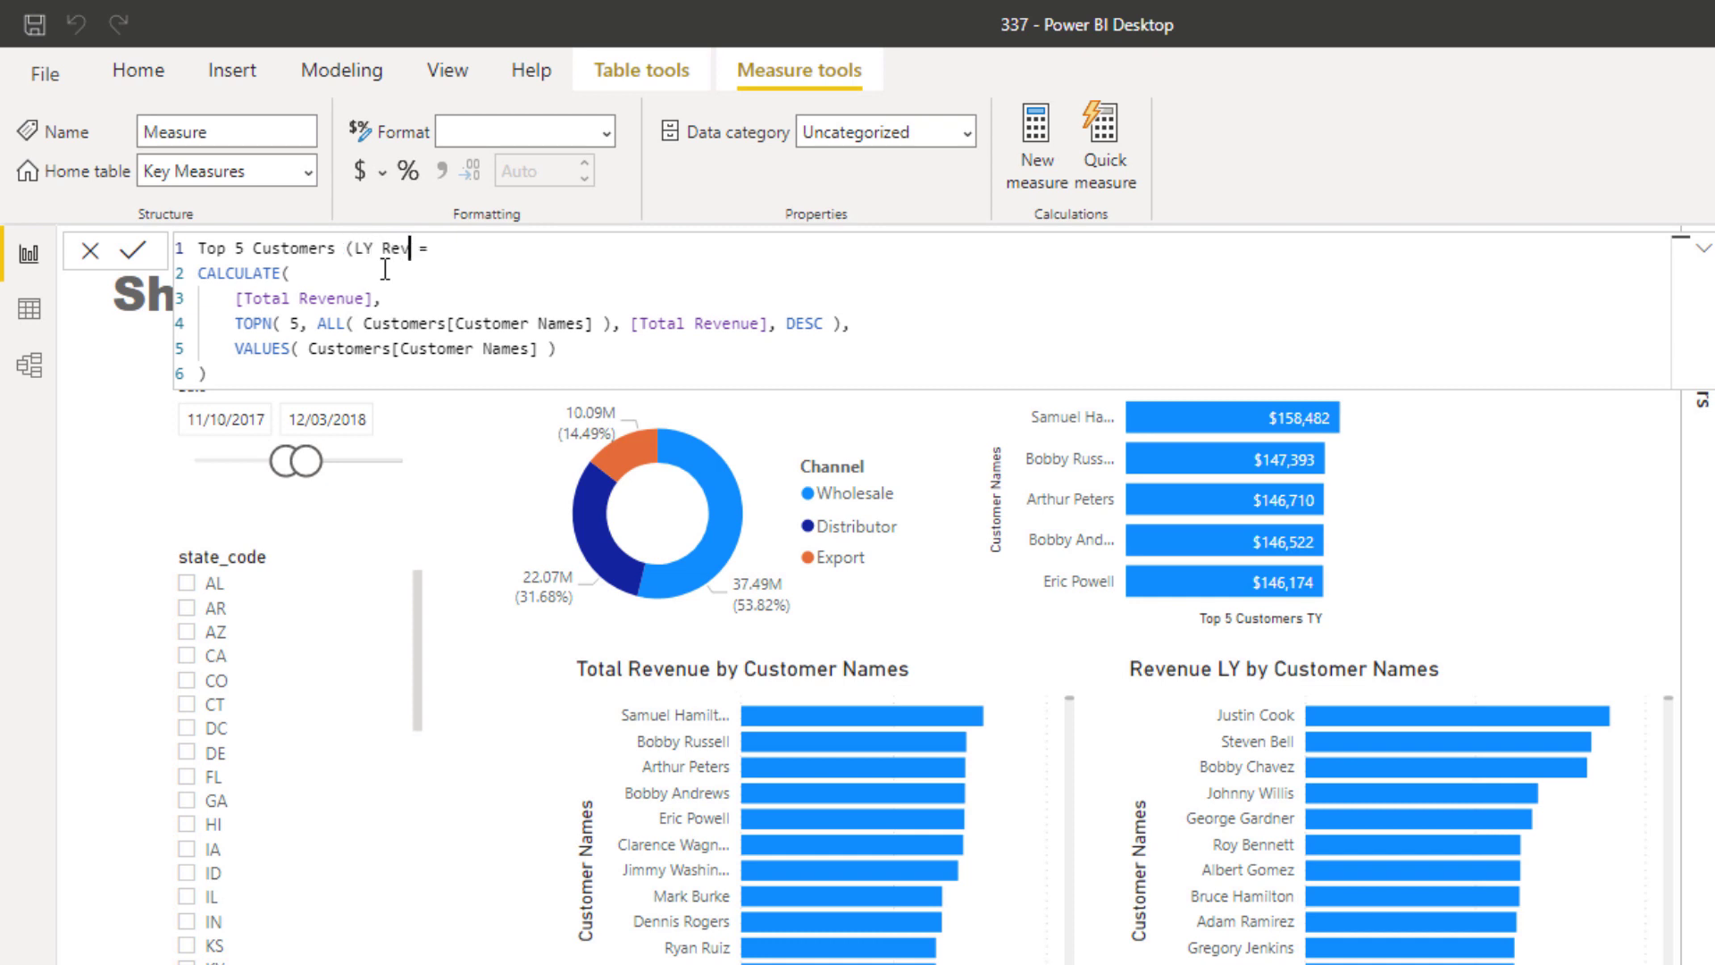
Step: Replace [Total Revenue] with [Revenue LY] as TOPN's ordering expression and commit the measure
drag(769, 323, 630, 324)
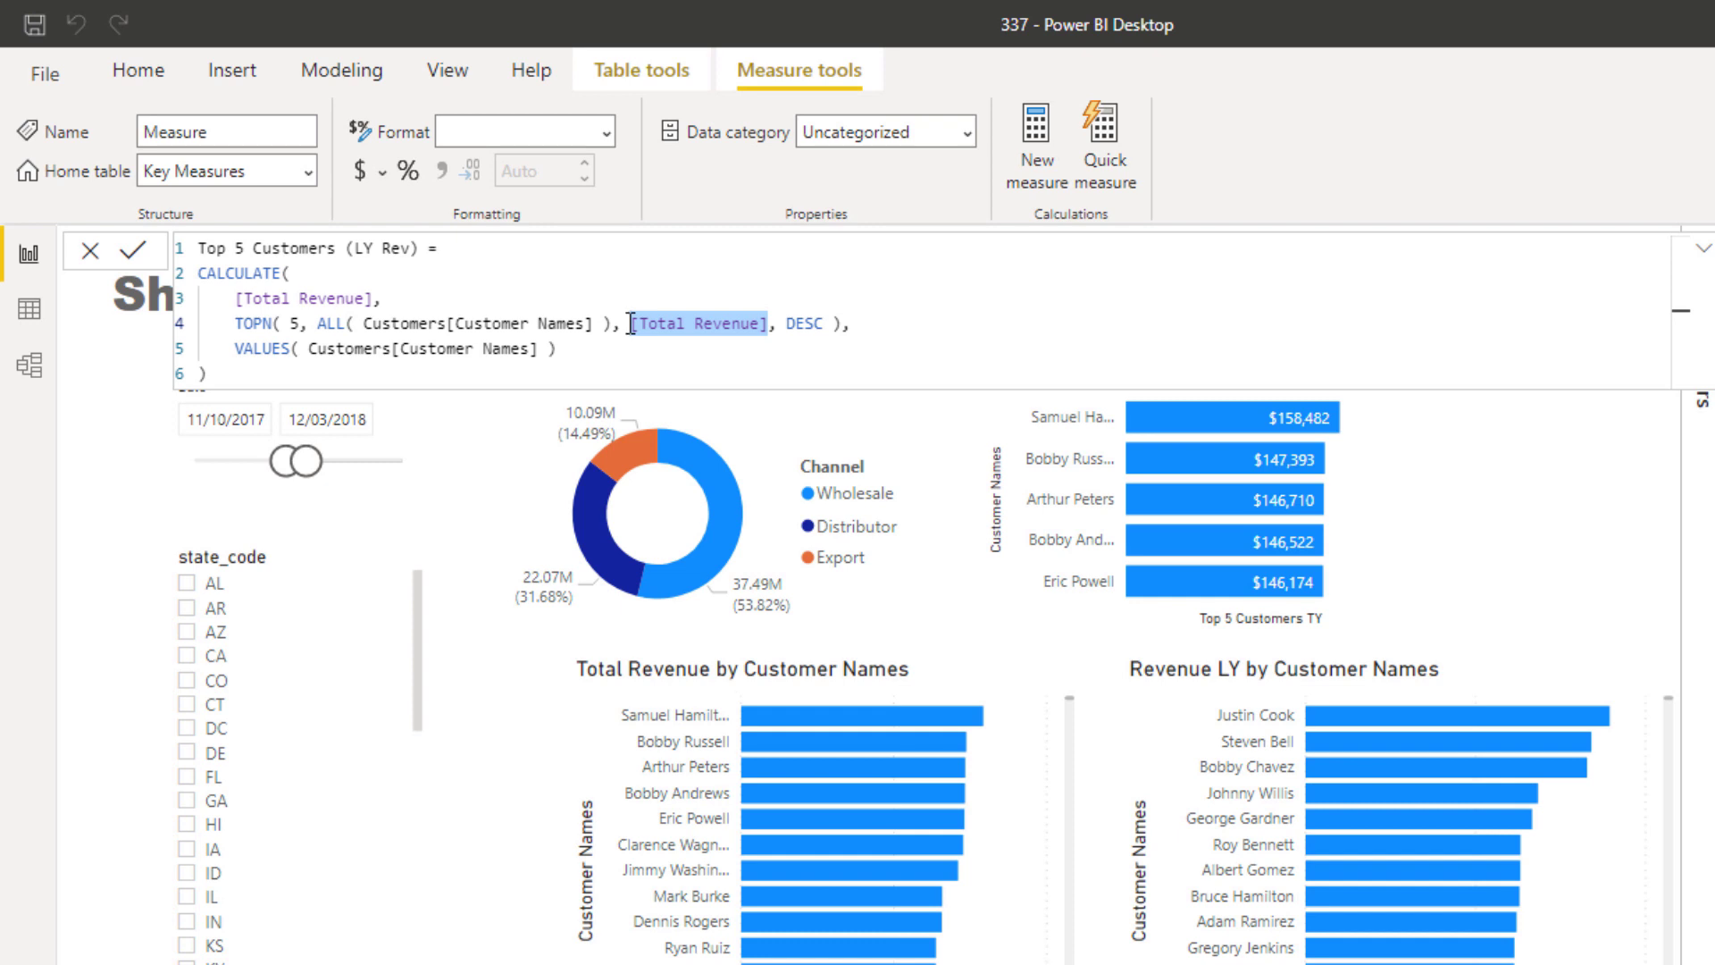
text(Rev)
key(Tab)
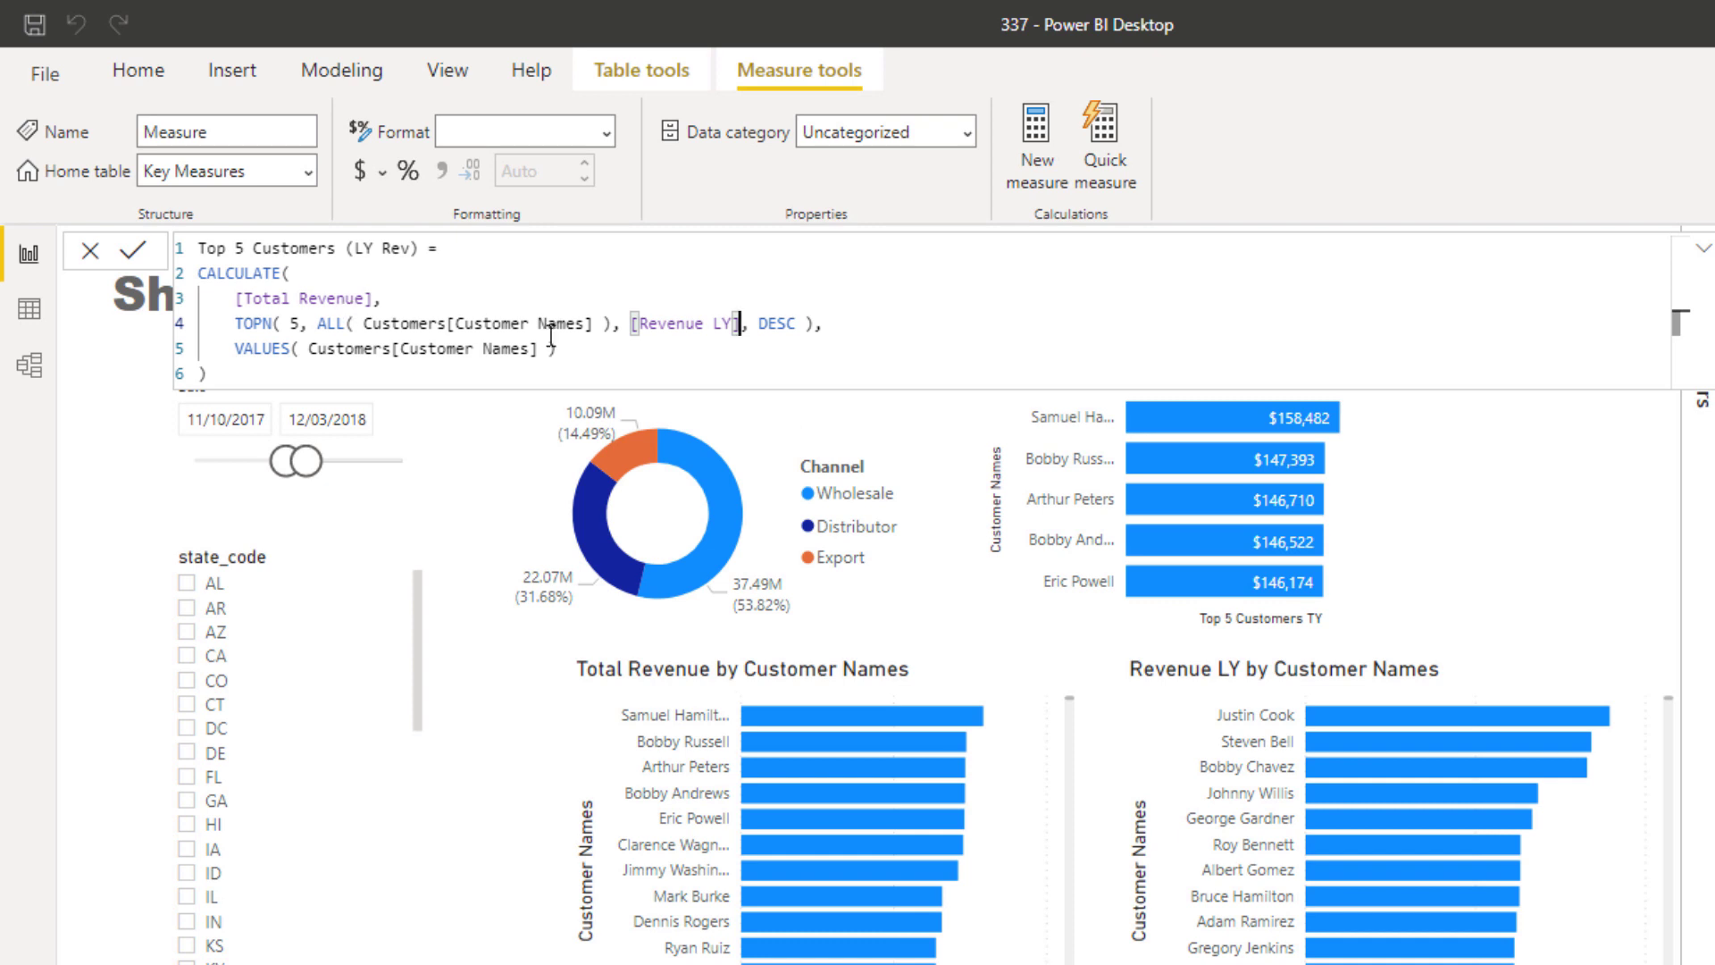
click(639, 351)
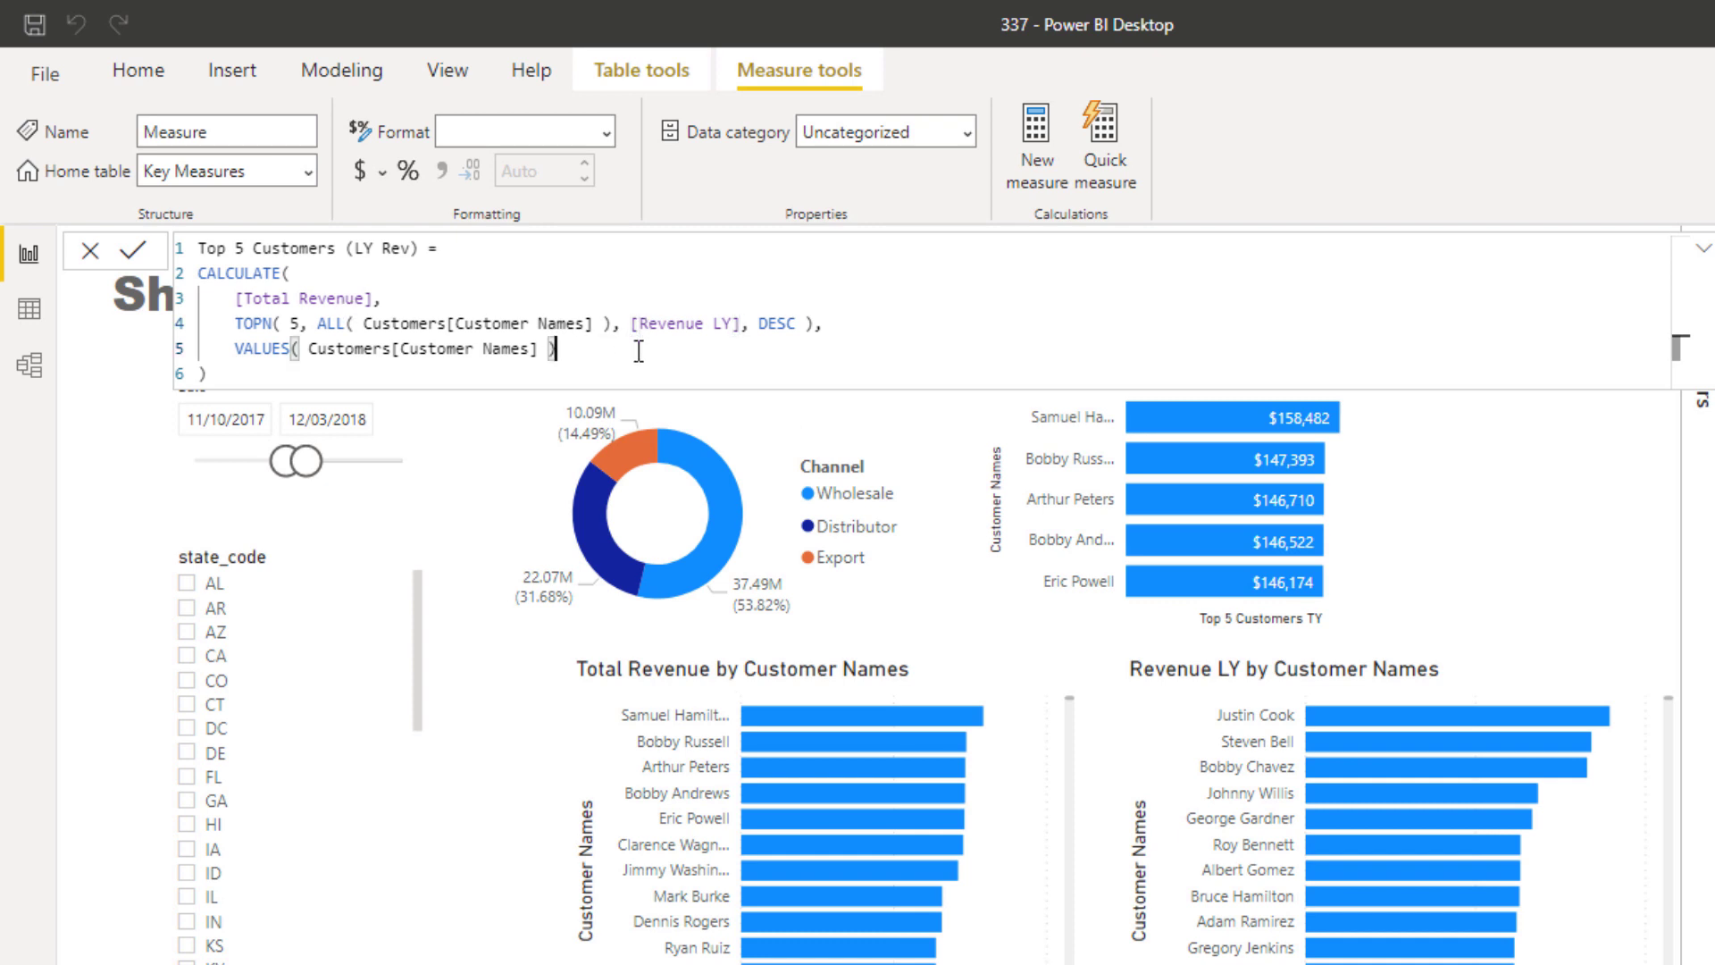
click(597, 371)
key(Return)
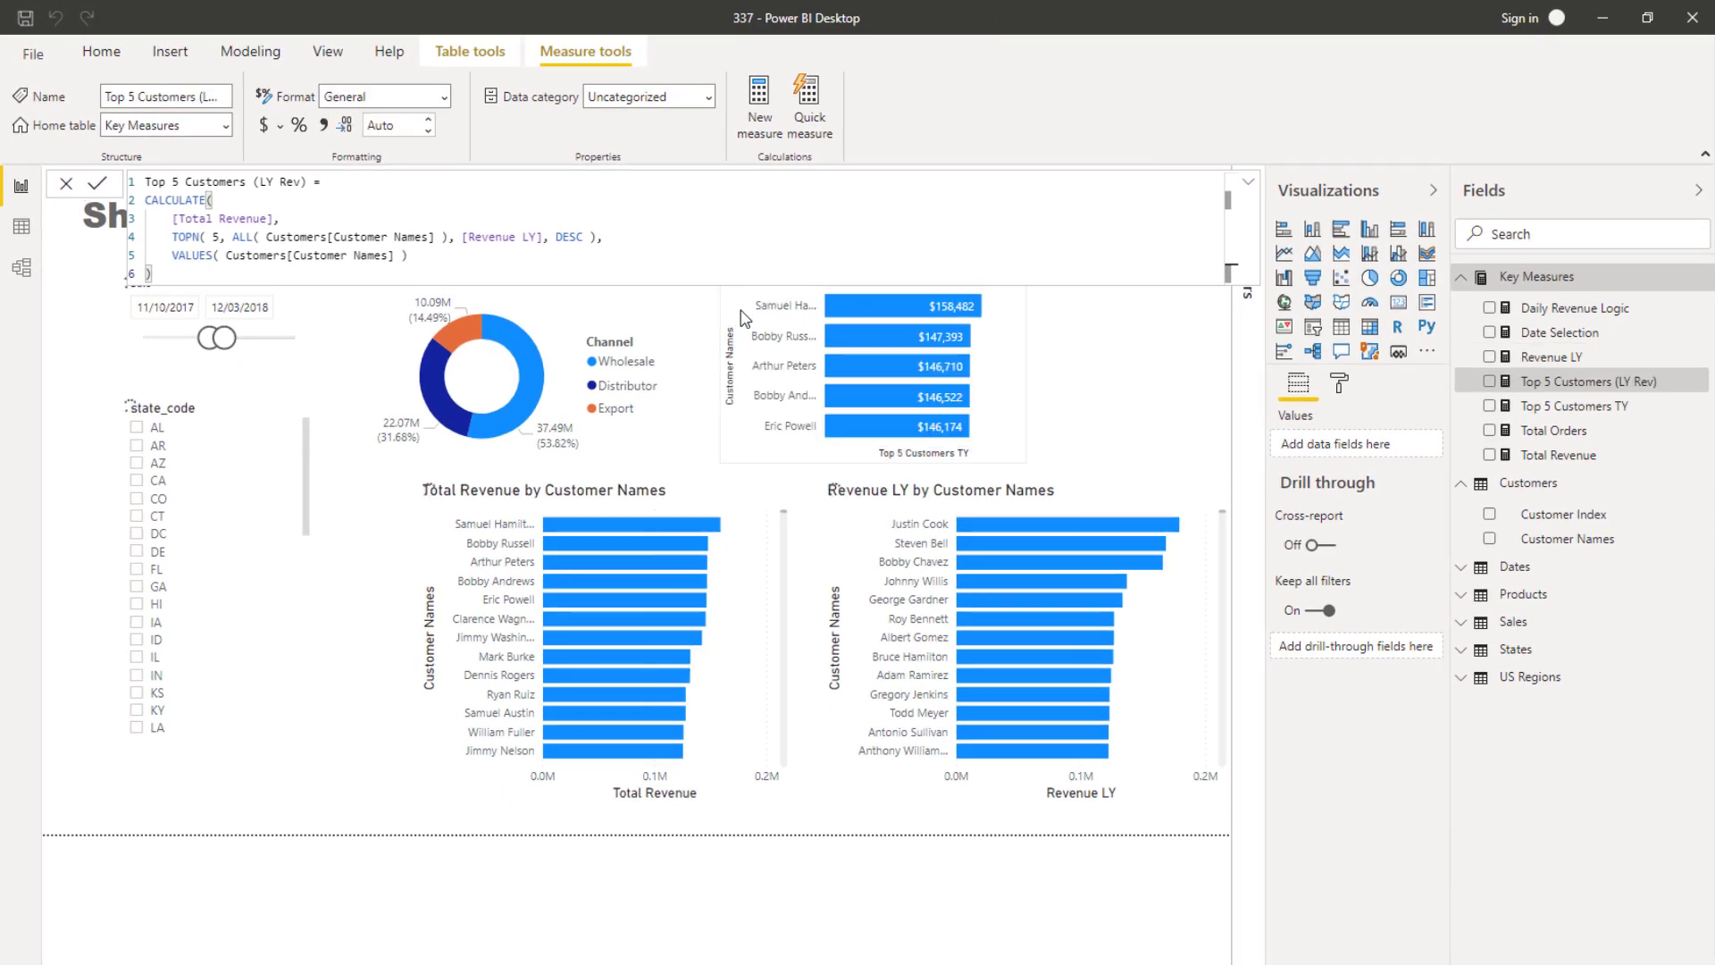
Step: Duplicate the Top 5 Customers TY by Customer Names chart and place the copy to its right
click(740, 319)
key(ctrl+c)
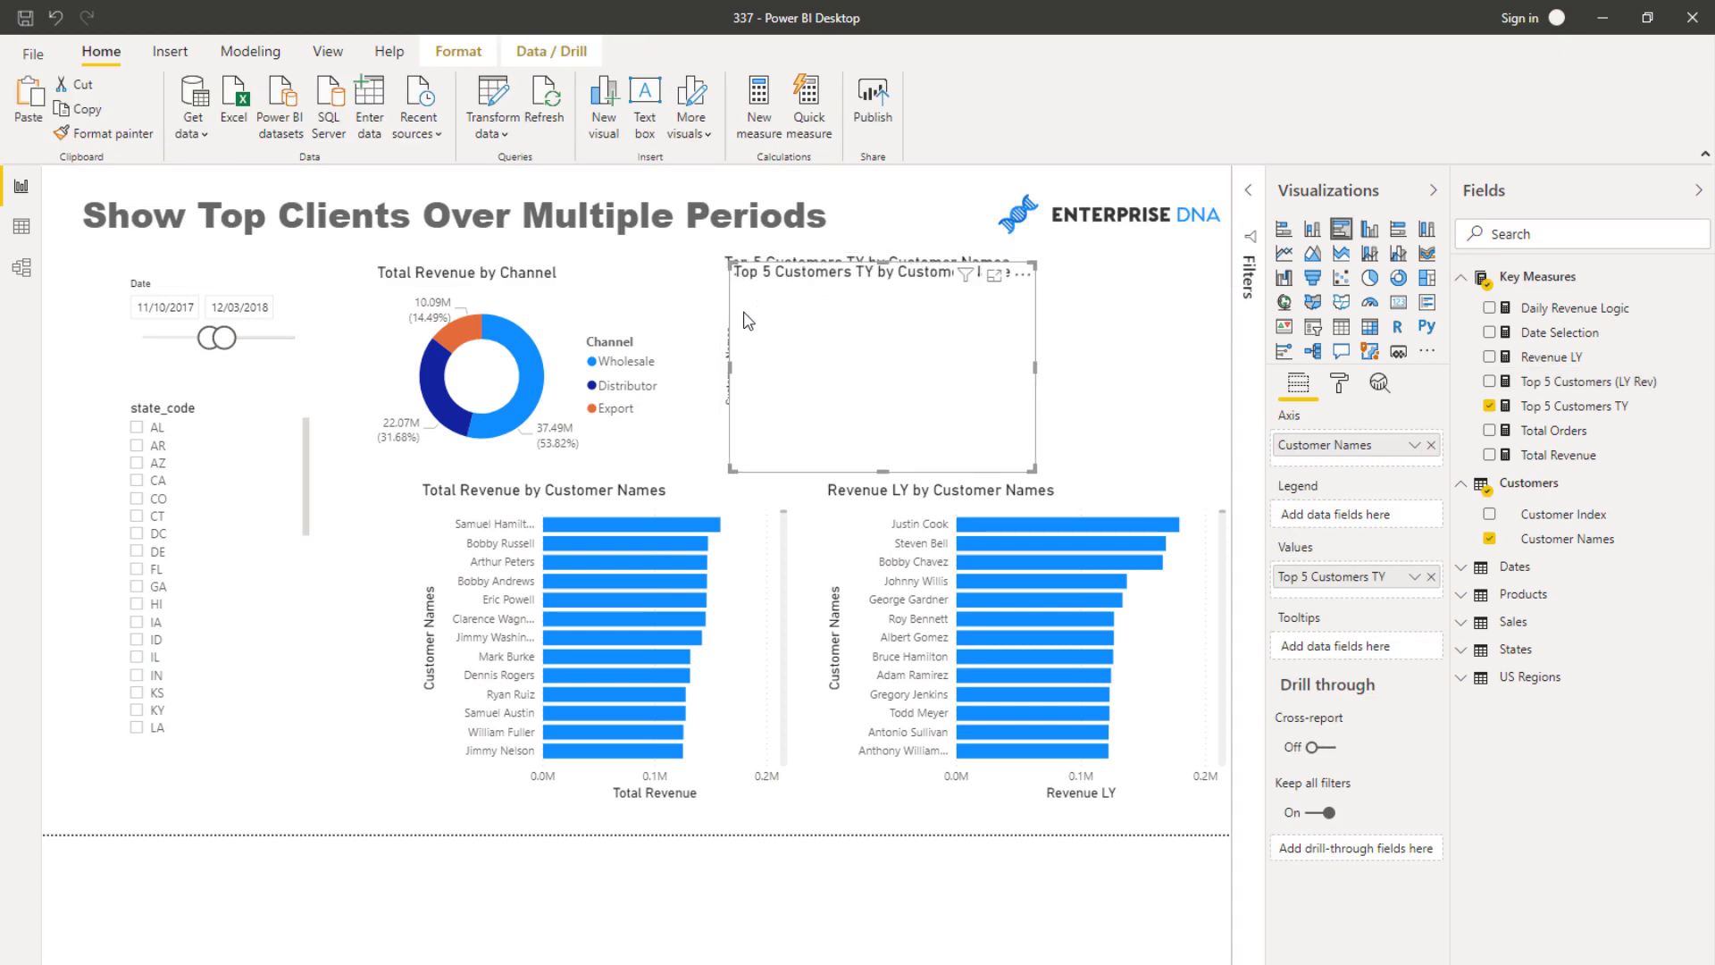
key(ctrl+v)
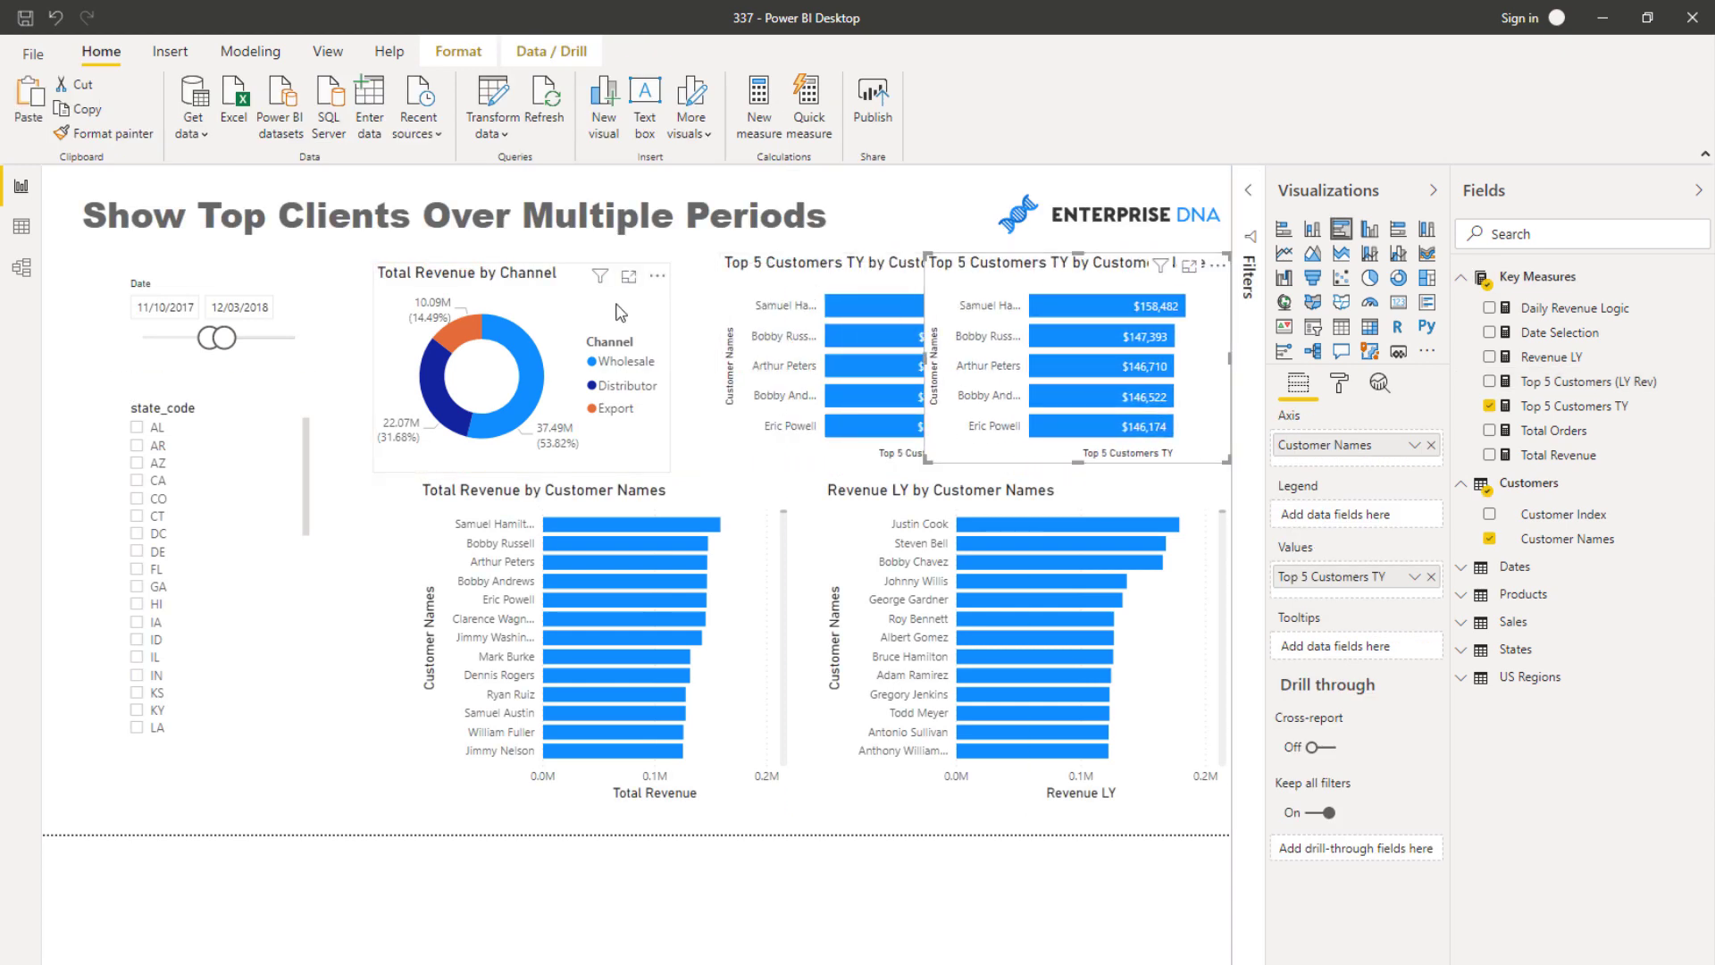
Step: Narrow the Total Revenue by Channel donut chart and move the original Top 5 Customers TY chart beside it, clear of the copy
click(669, 379)
drag(671, 366, 571, 367)
drag(761, 298, 632, 297)
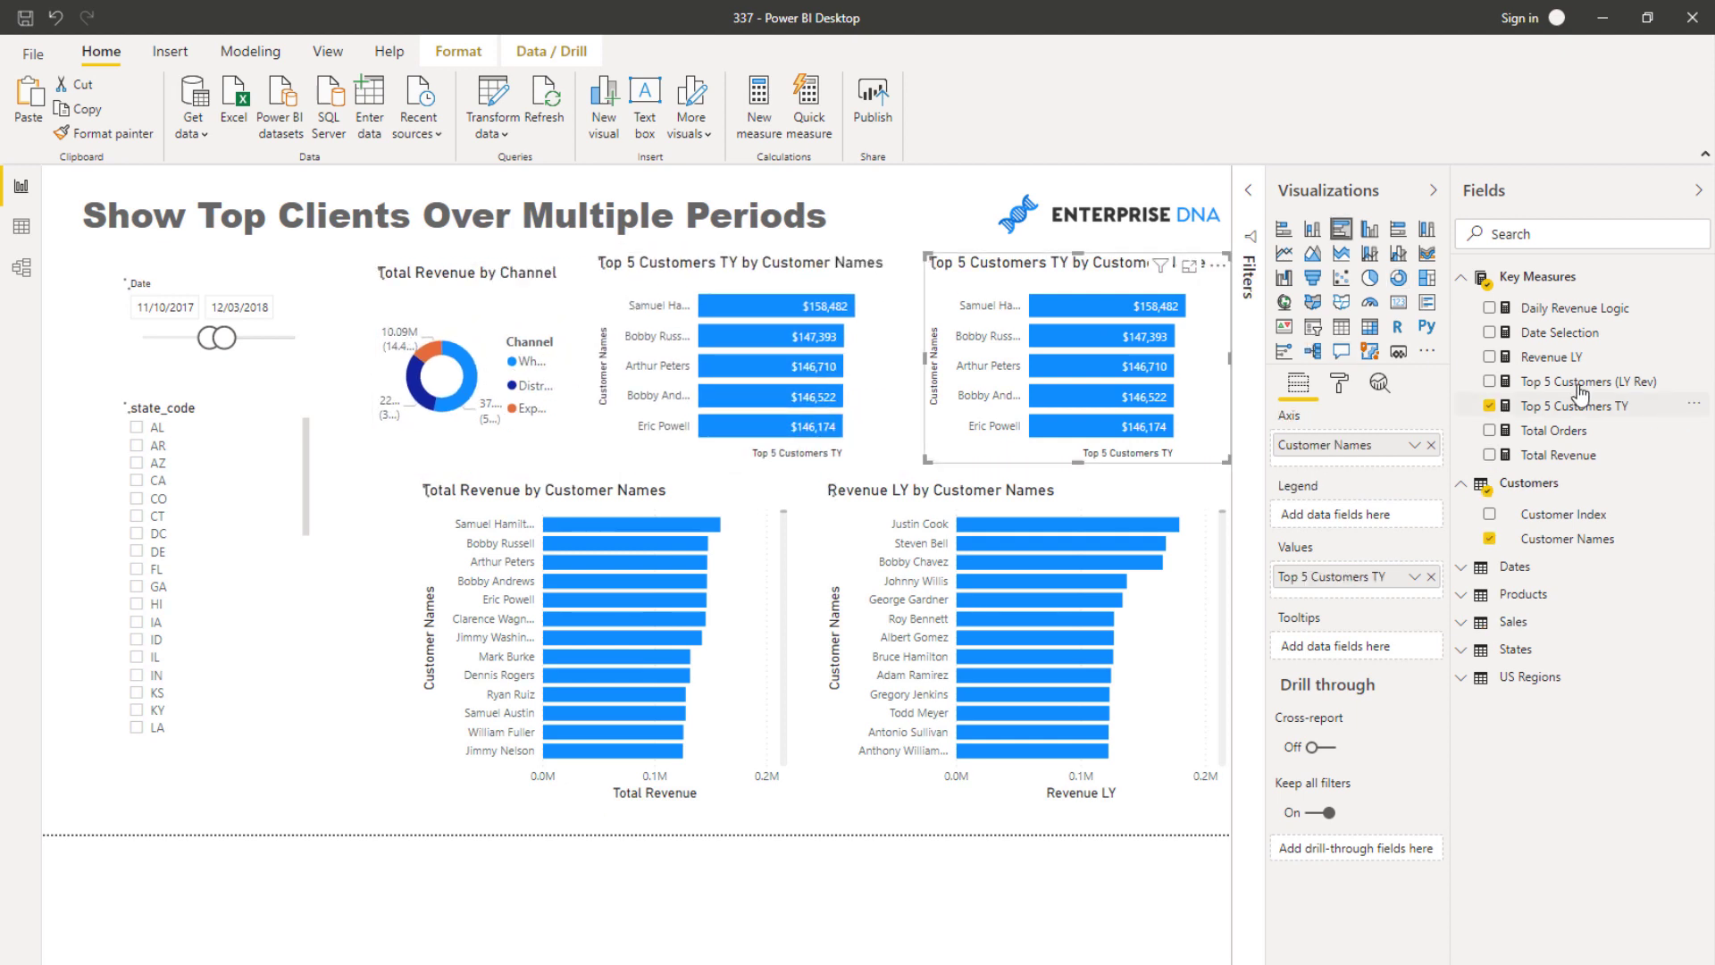
Step: Replace Top 5 Customers TY with Top 5 Customers (LY Rev) in the duplicated chart and widen the chart slightly
drag(1577, 384, 1424, 581)
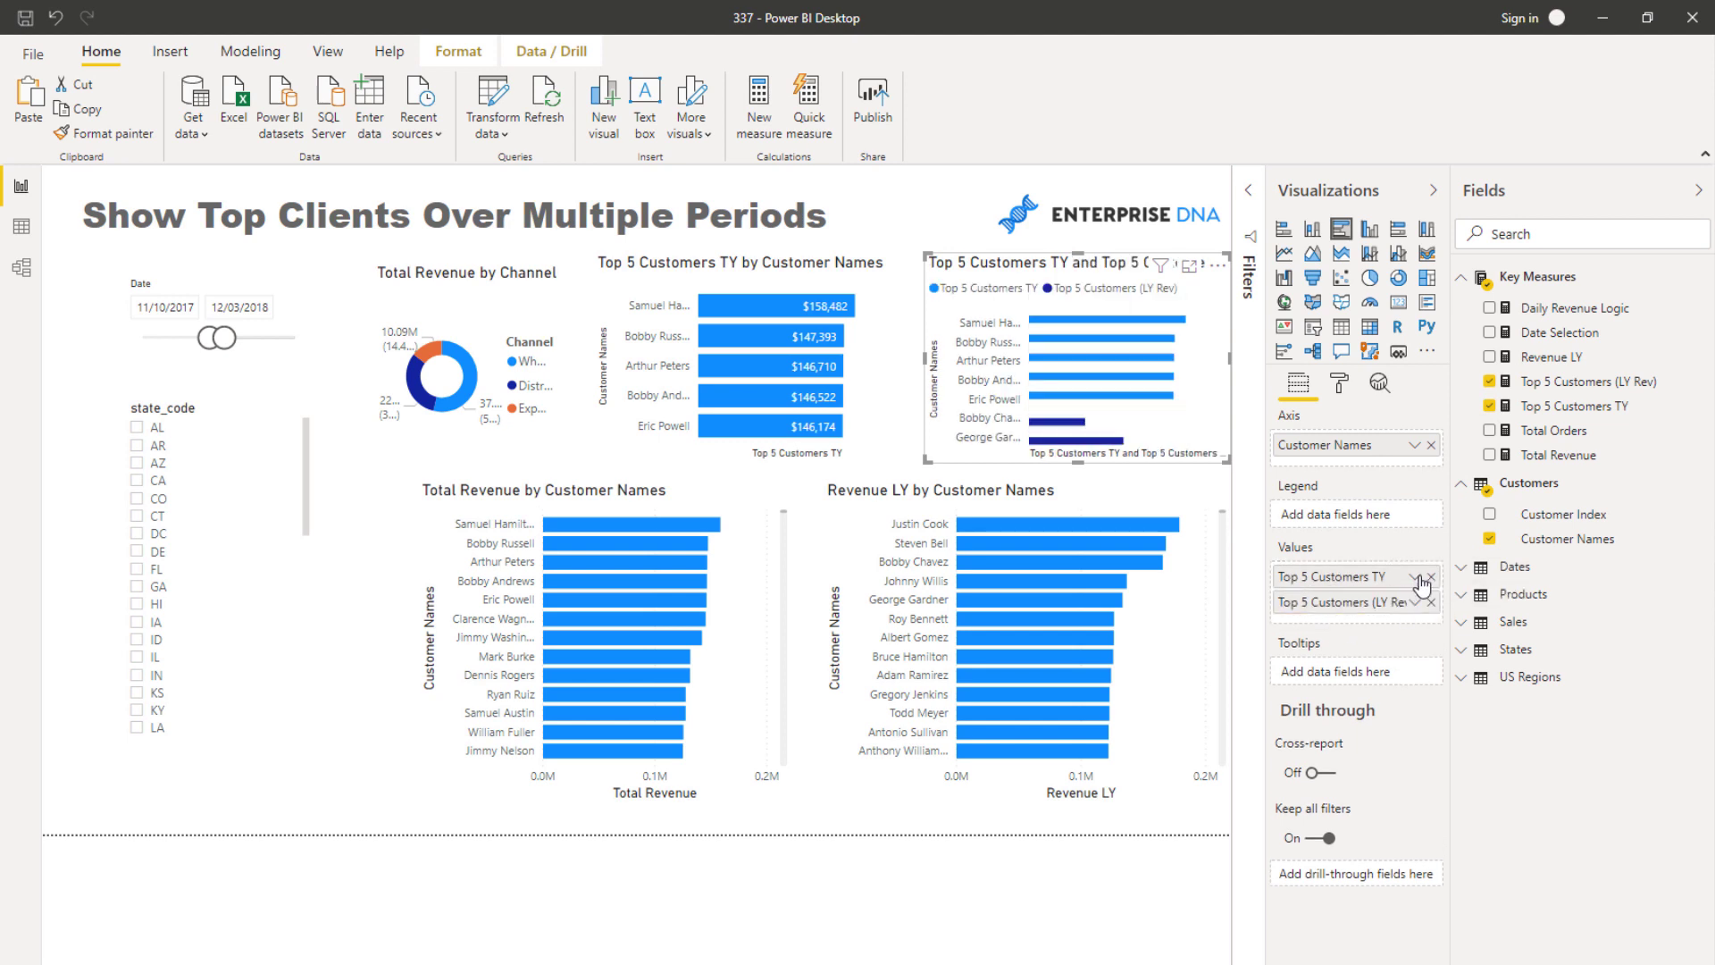
click(1431, 576)
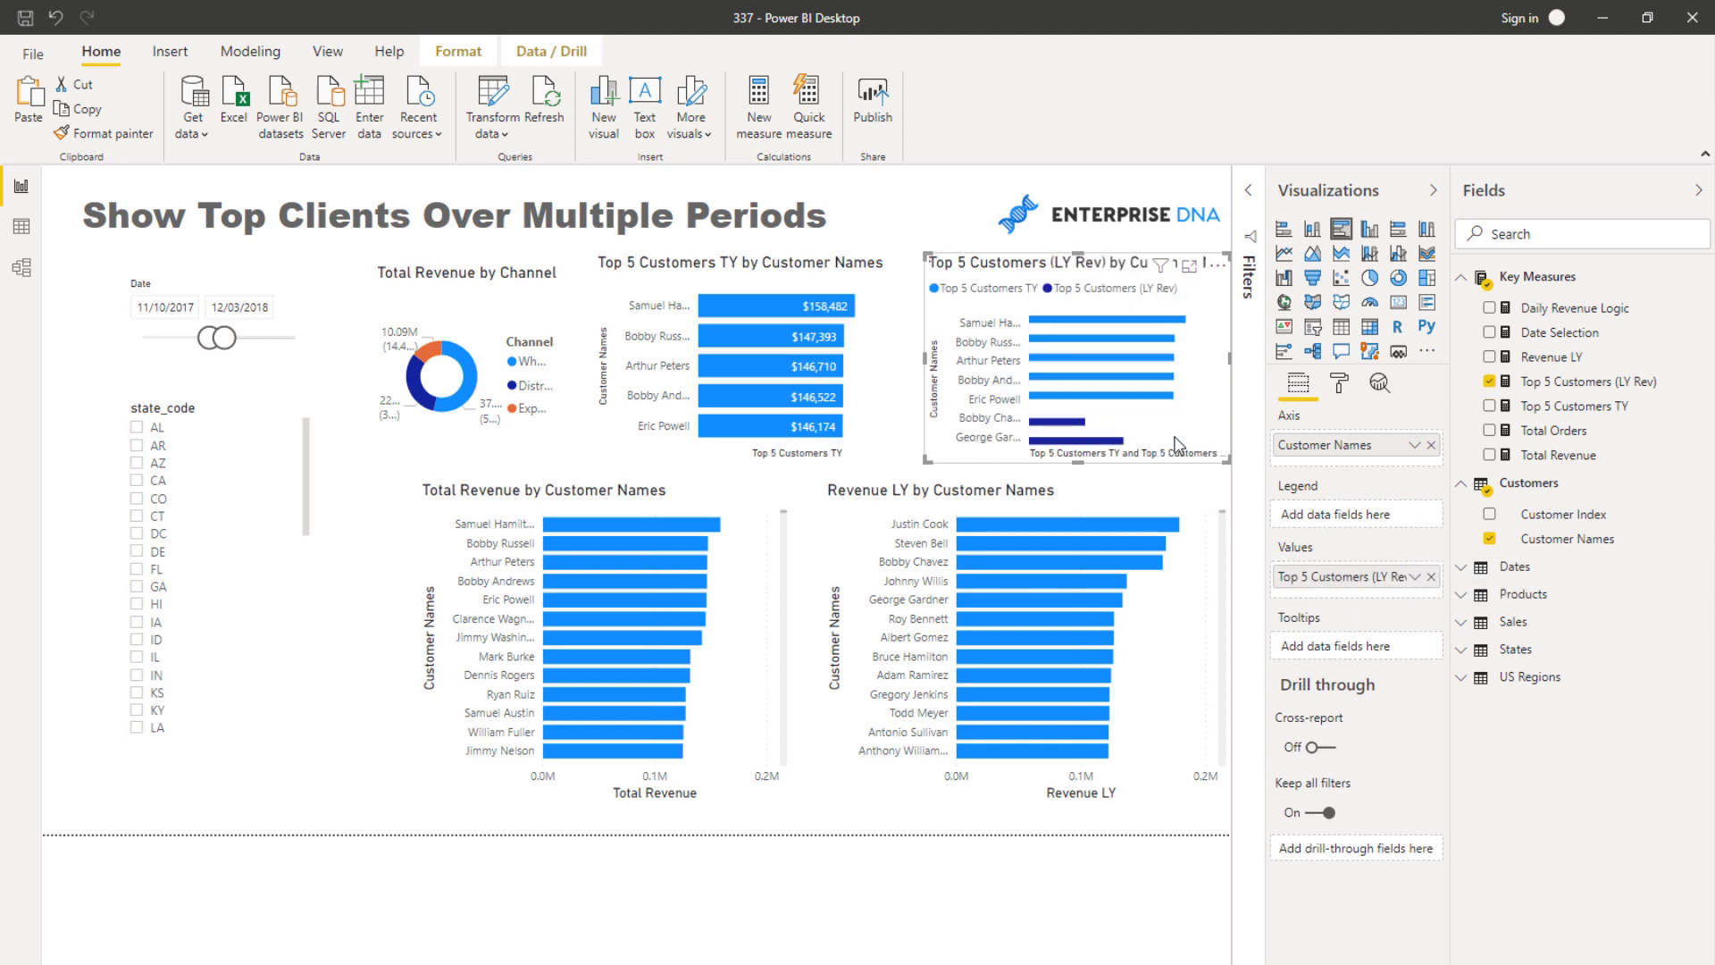
drag(928, 460, 909, 461)
click(925, 468)
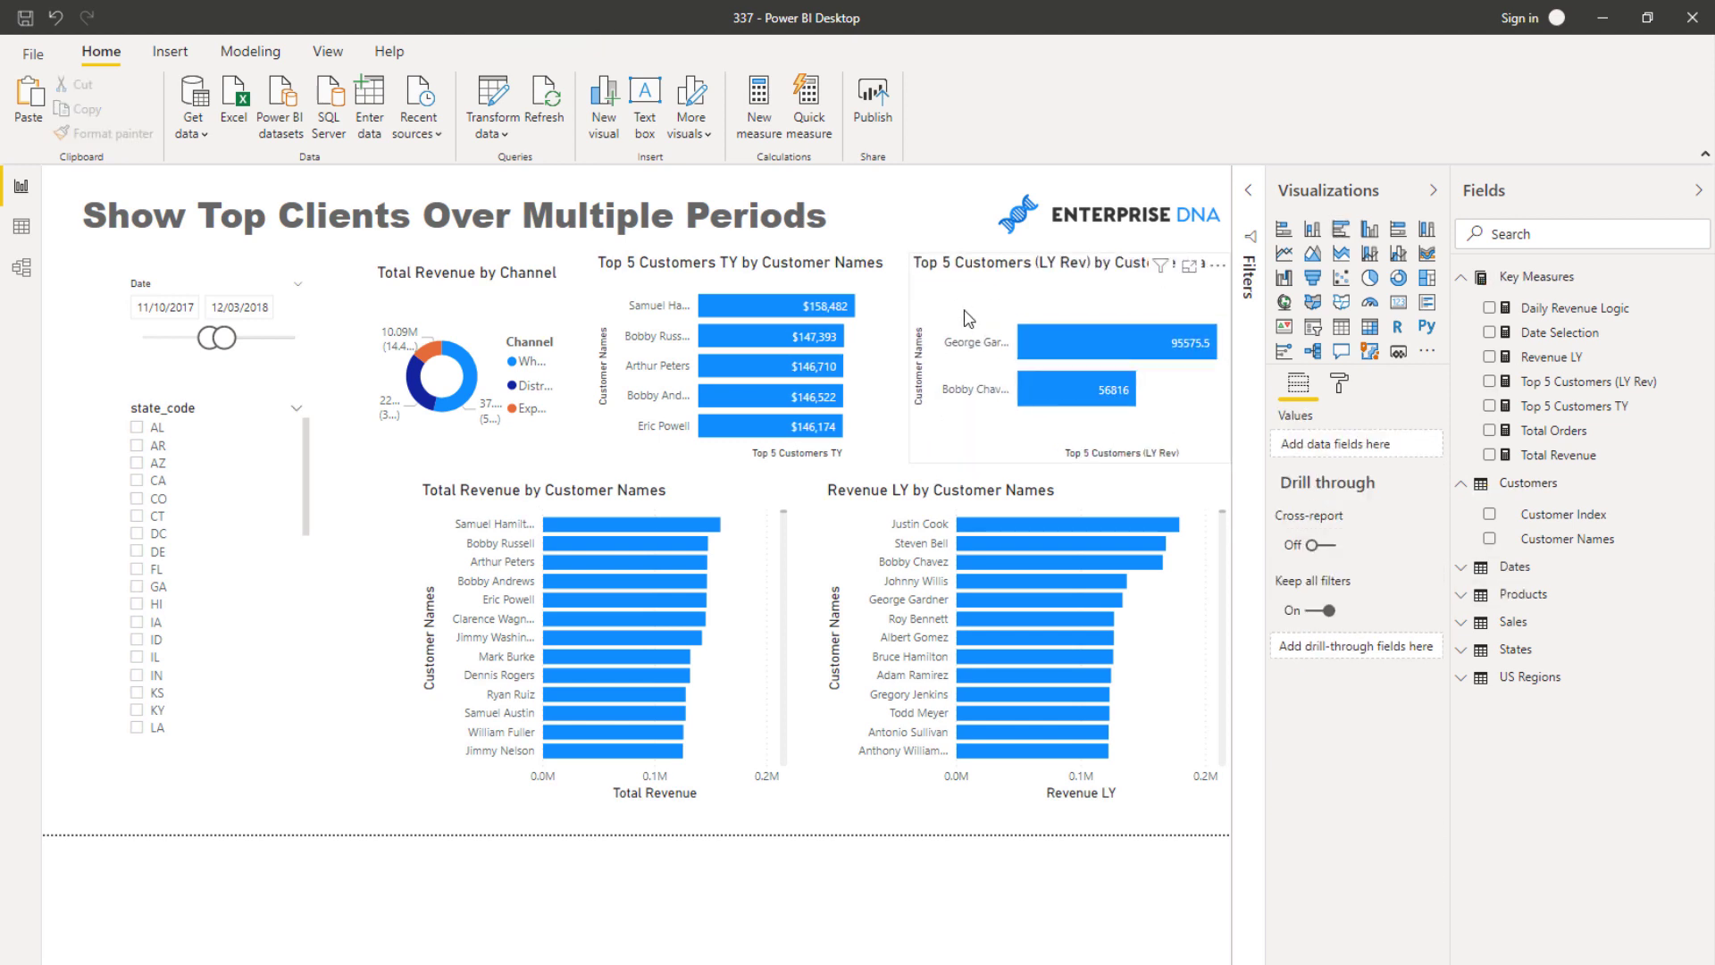
Step: Examine the Top 5 Customers (LY Rev) measure's formula against the last-year revenue charts
click(979, 318)
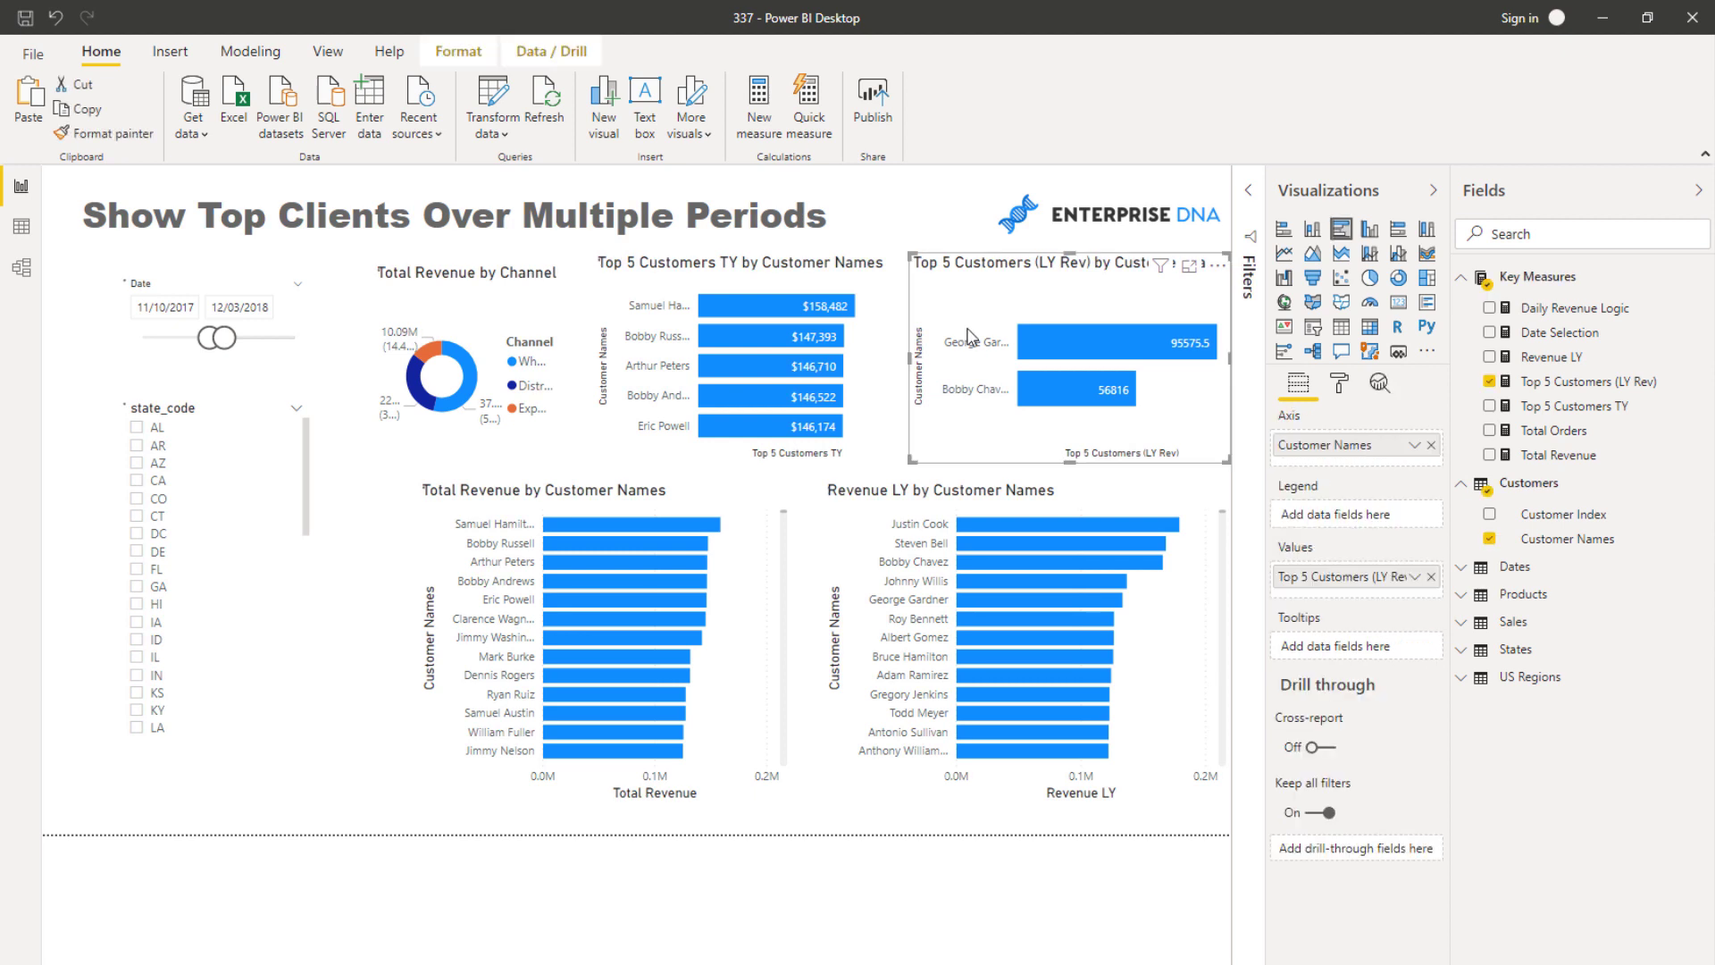
click(1075, 496)
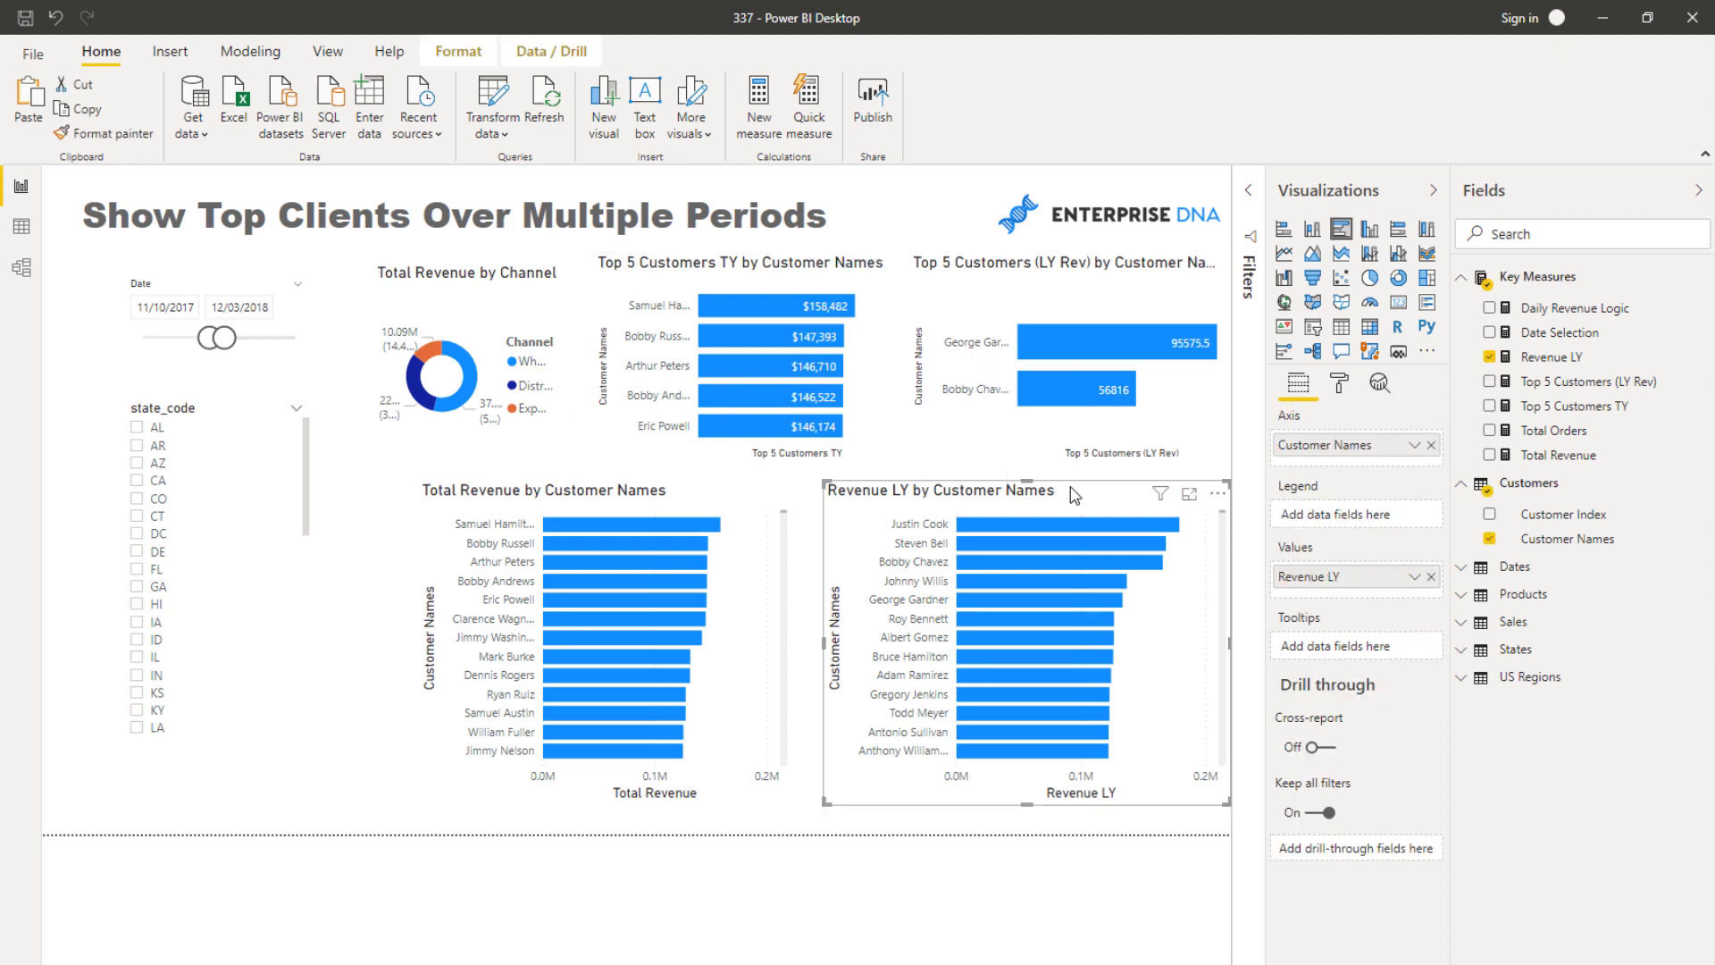
click(1604, 384)
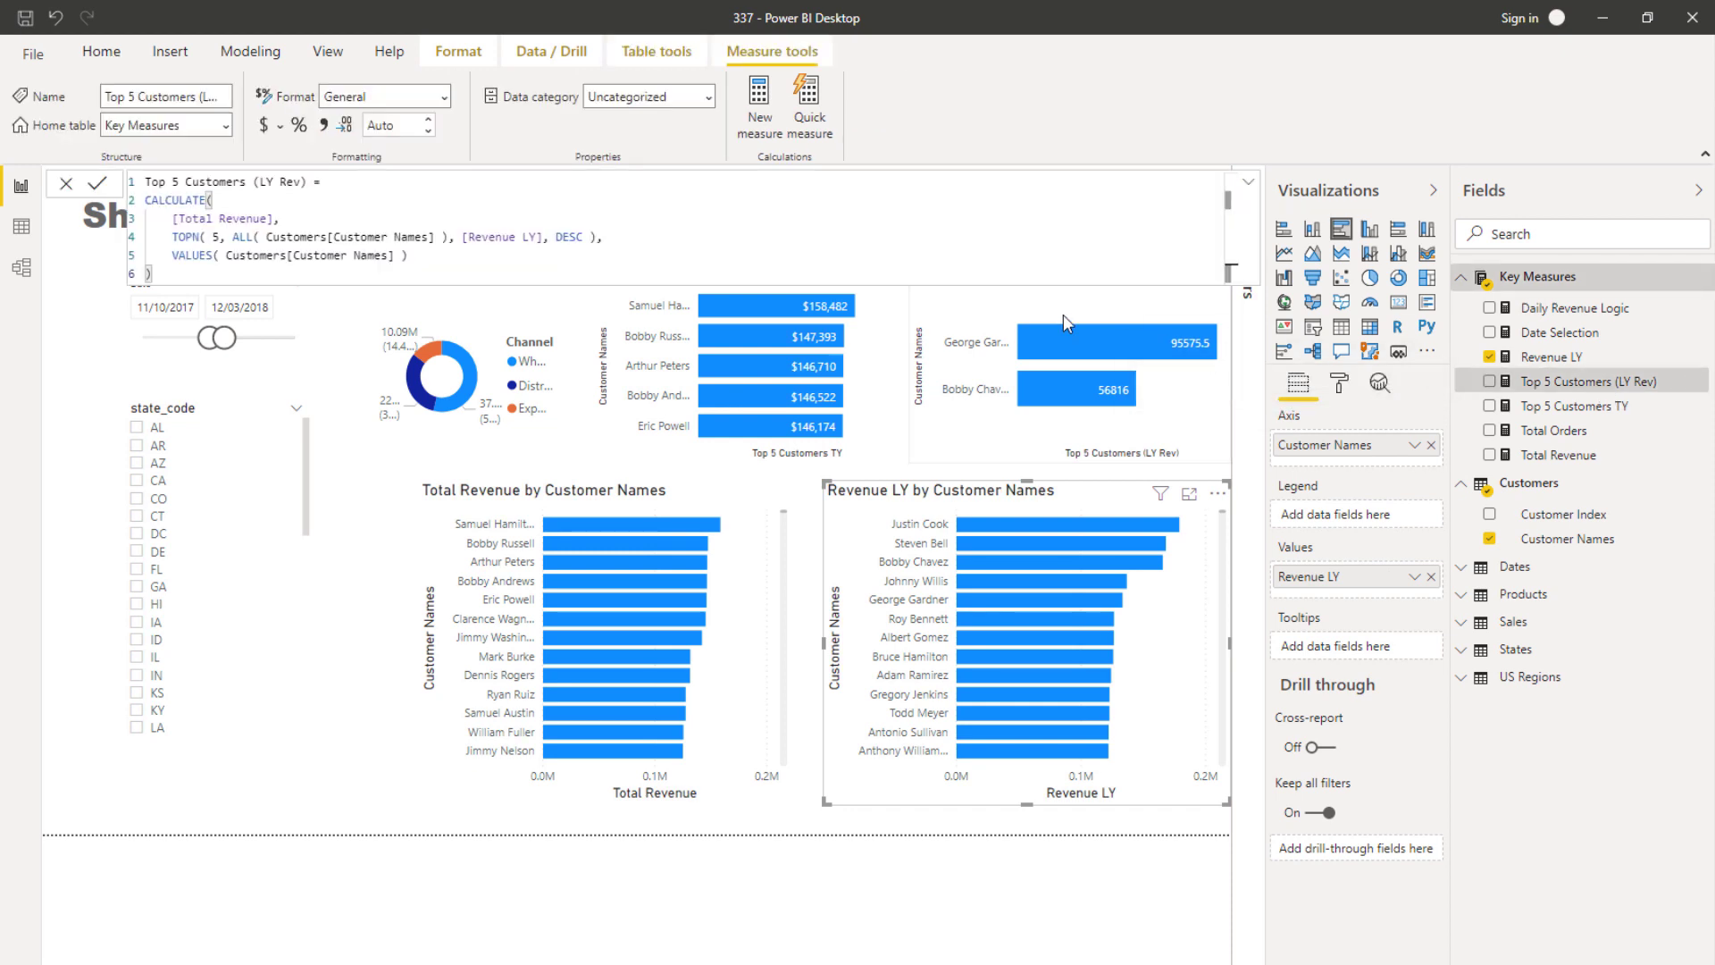
click(910, 474)
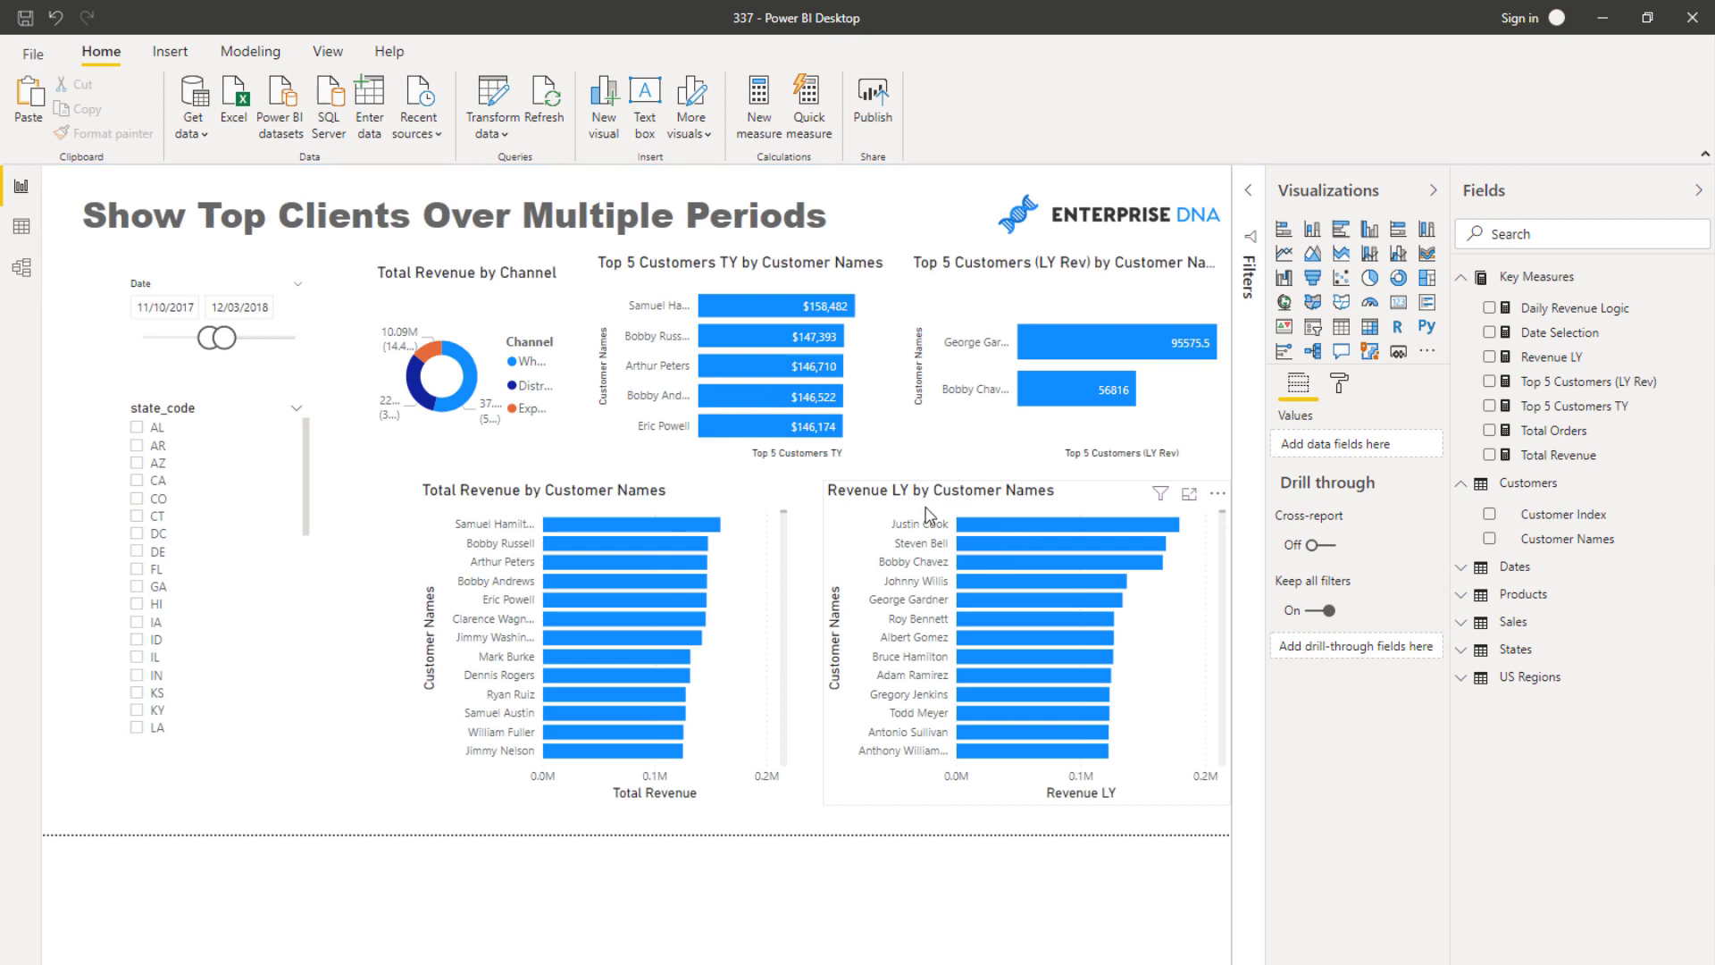
Step: Delete the Revenue LY by Customer Names chart and turn the Total Revenue by Customer Names chart into a wider table
click(929, 516)
key(Delete)
click(706, 507)
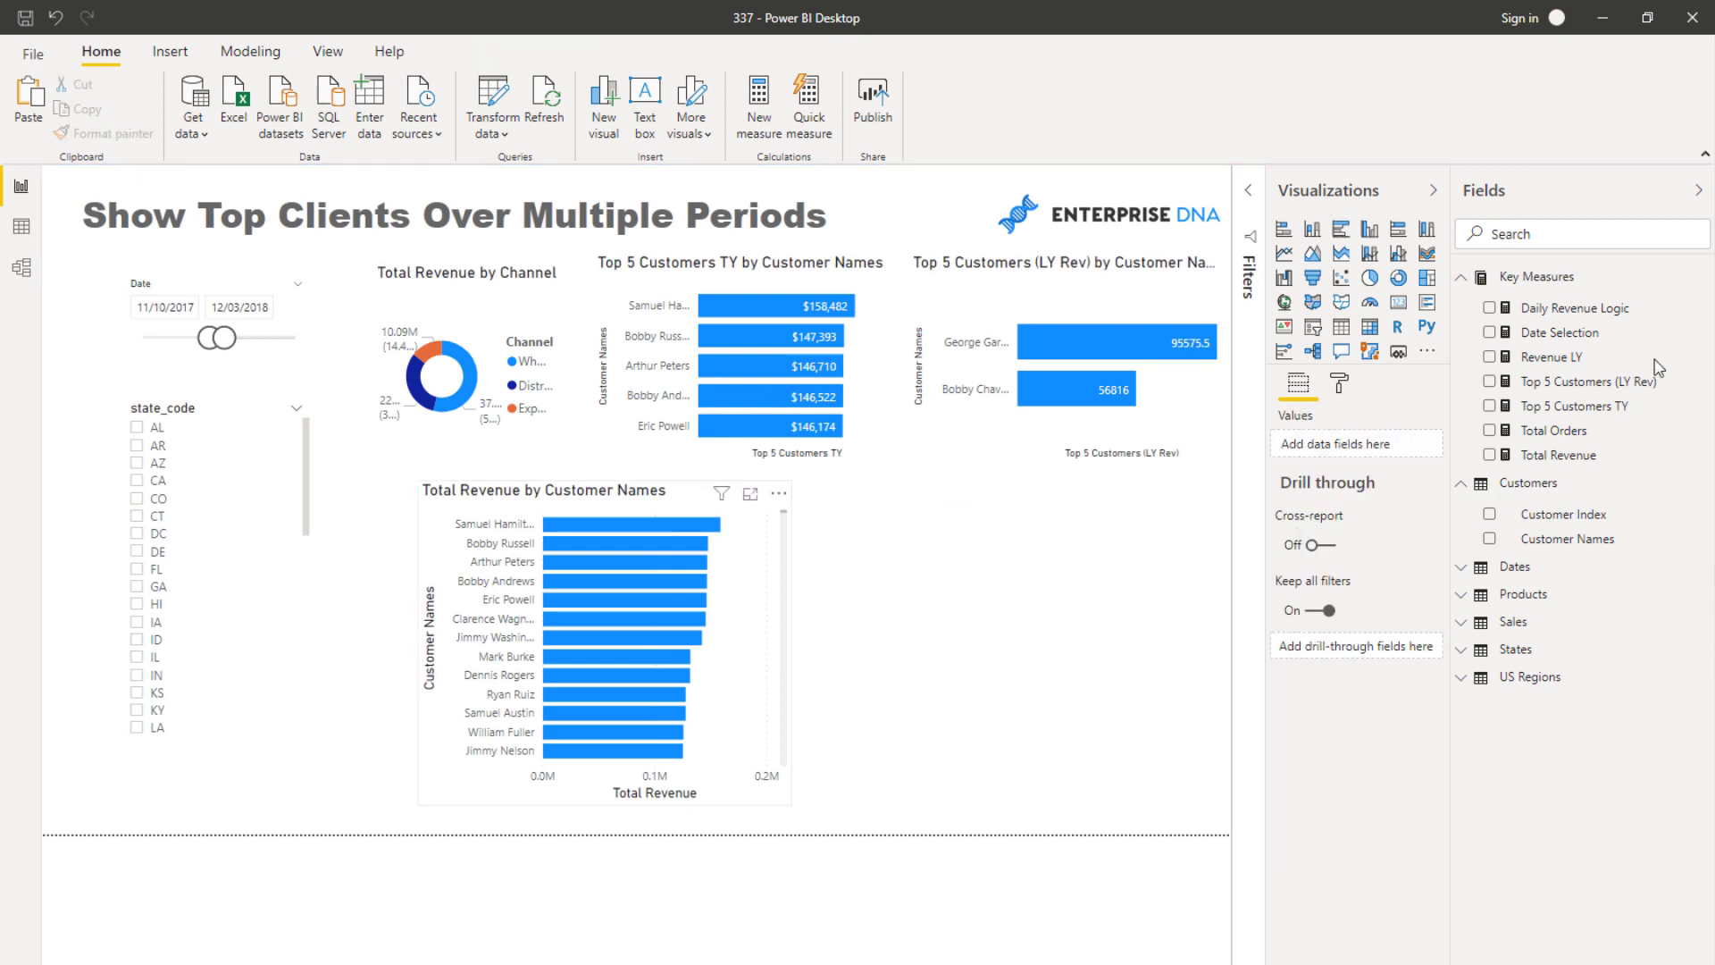
click(1340, 328)
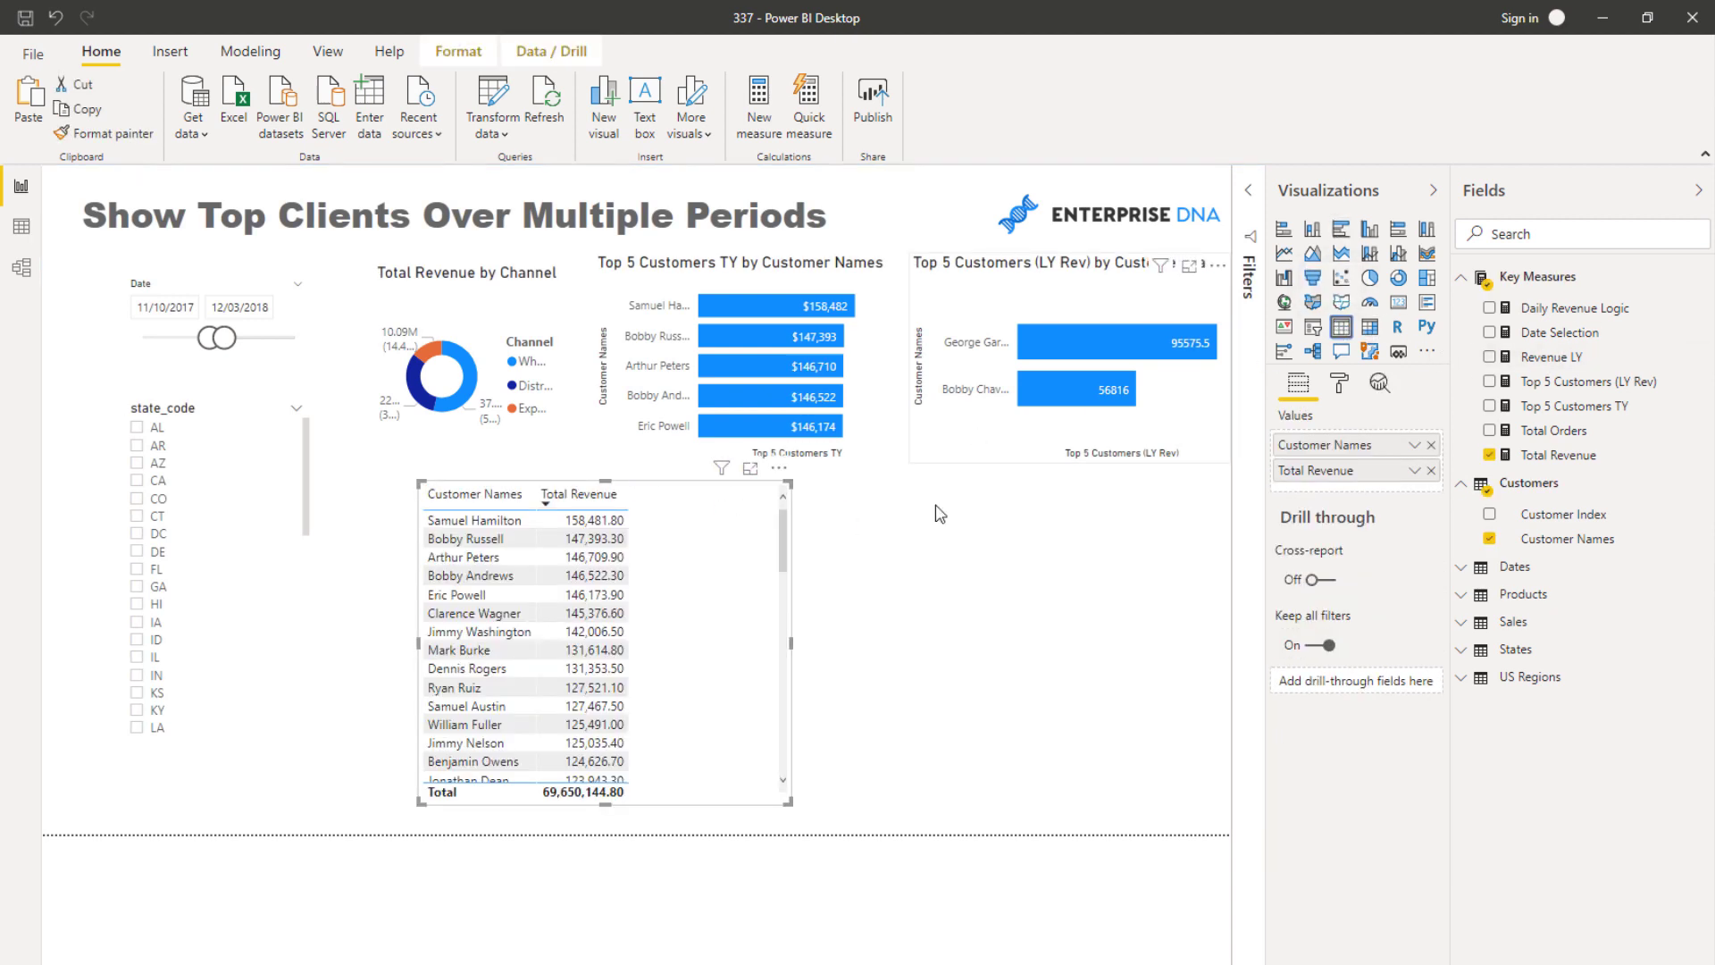
drag(789, 644, 961, 644)
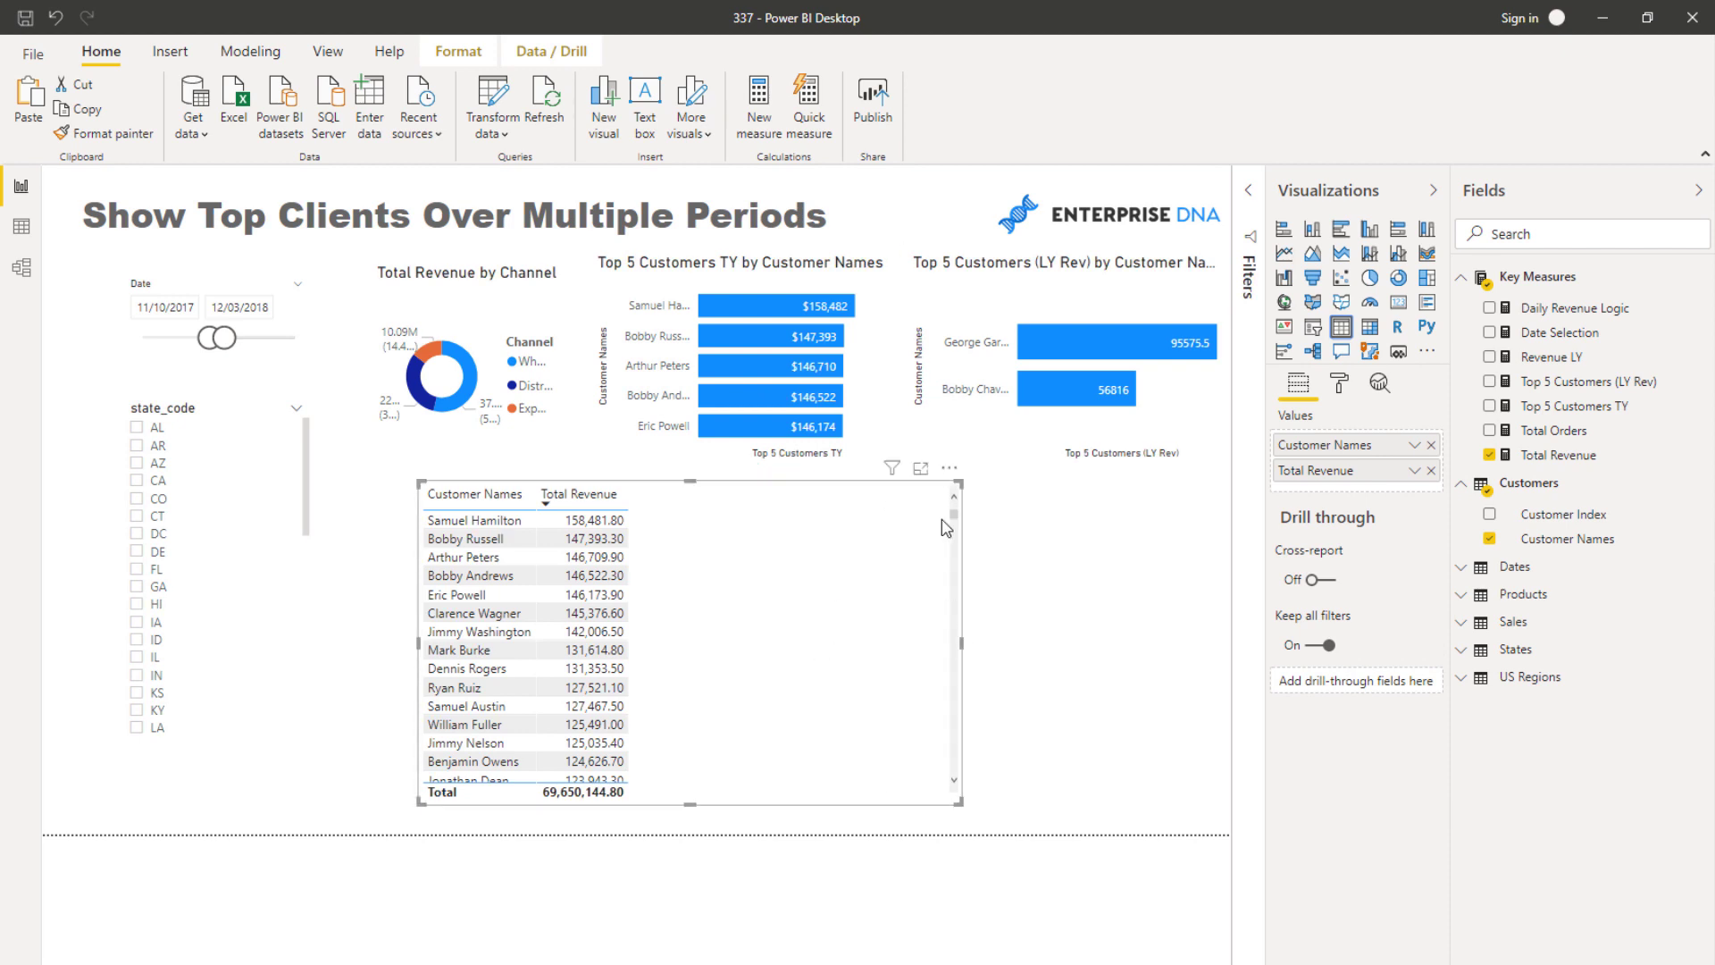
drag(961, 483, 993, 495)
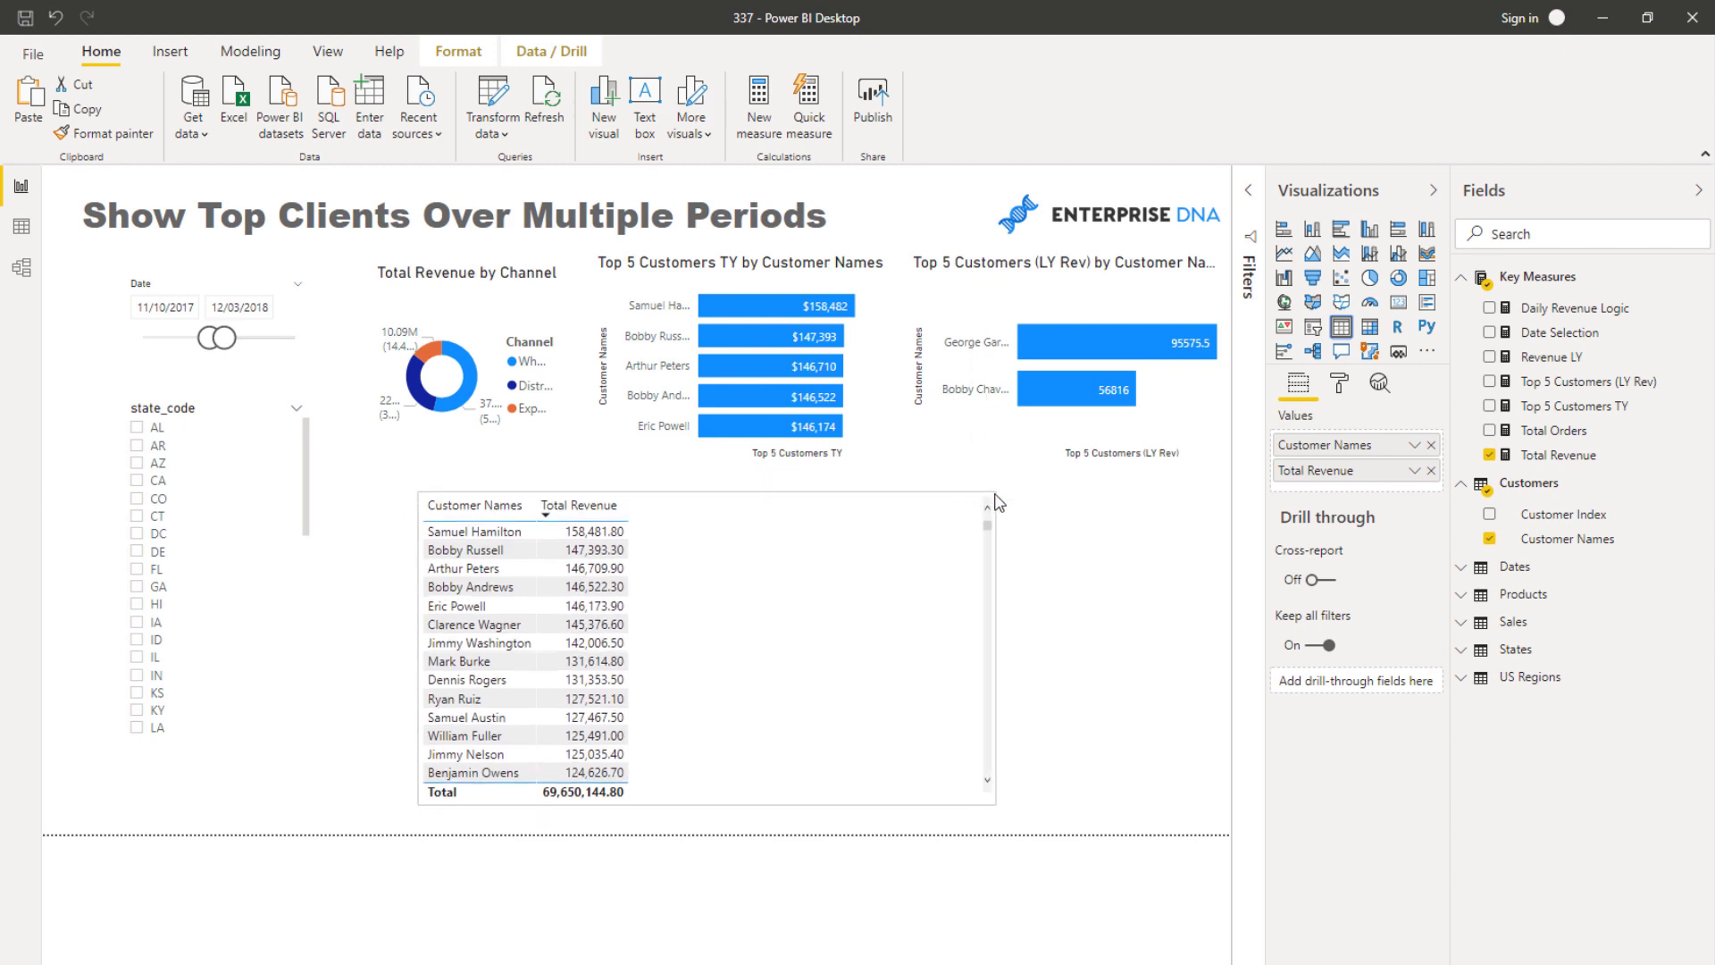
Step: Format the Top 5 Customers (LY Rev) measure as currency and try to set its decimal places to 0
click(996, 308)
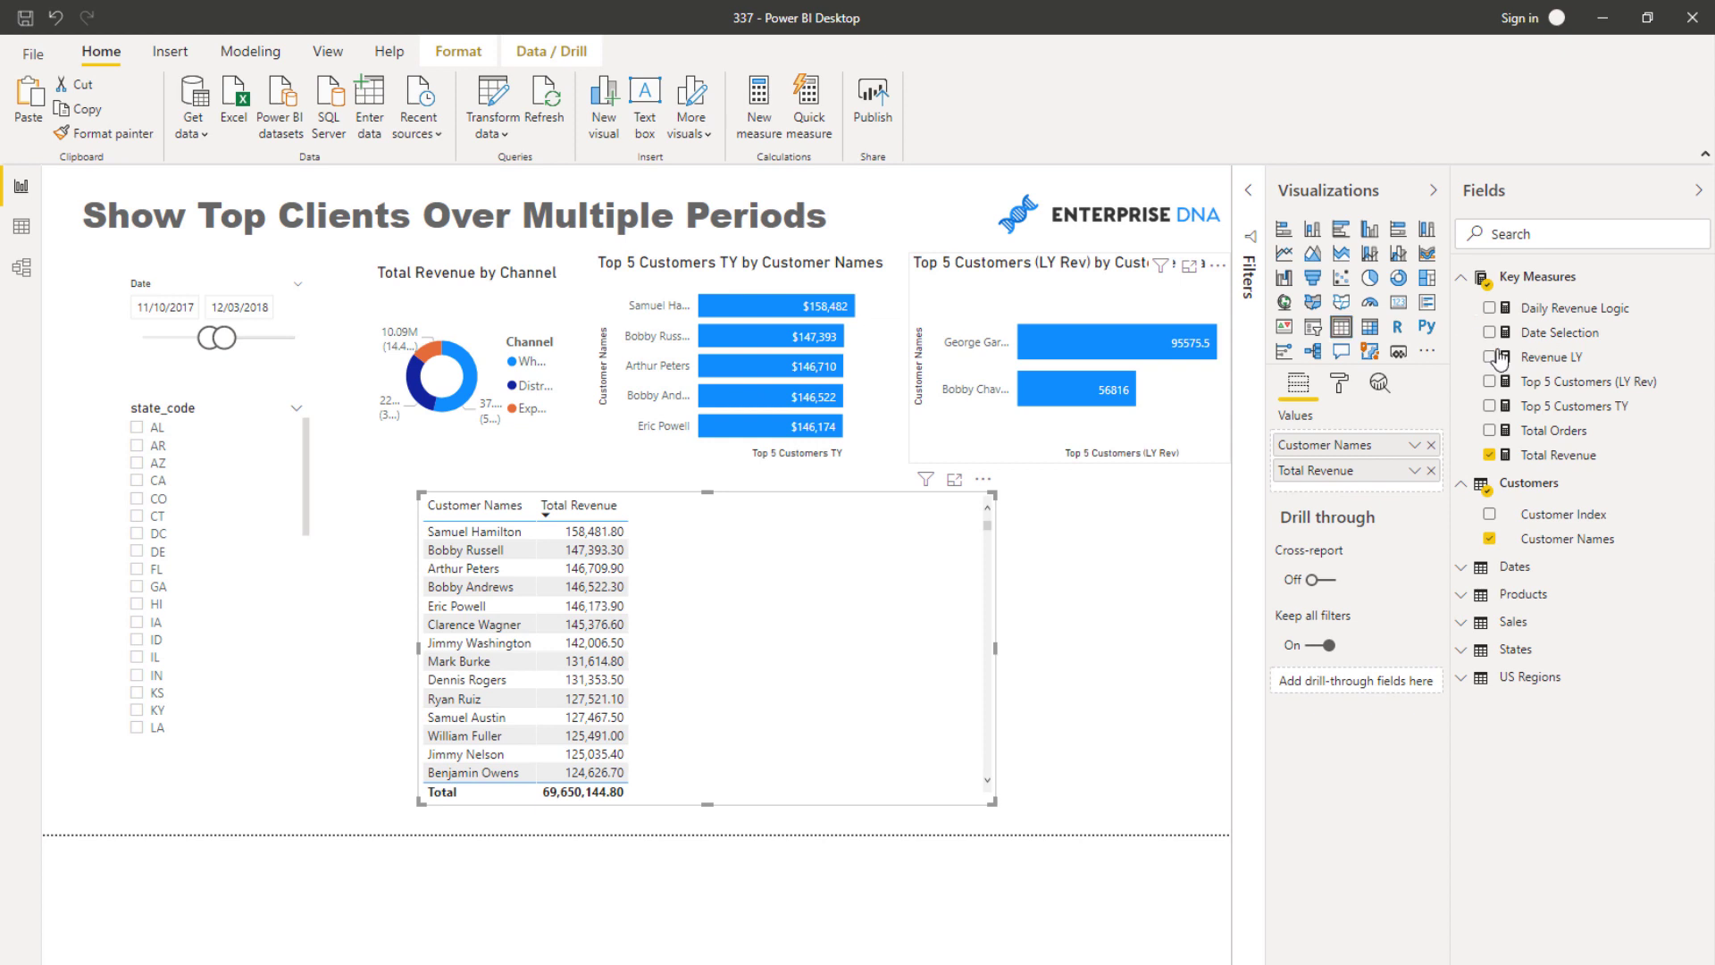
click(1544, 383)
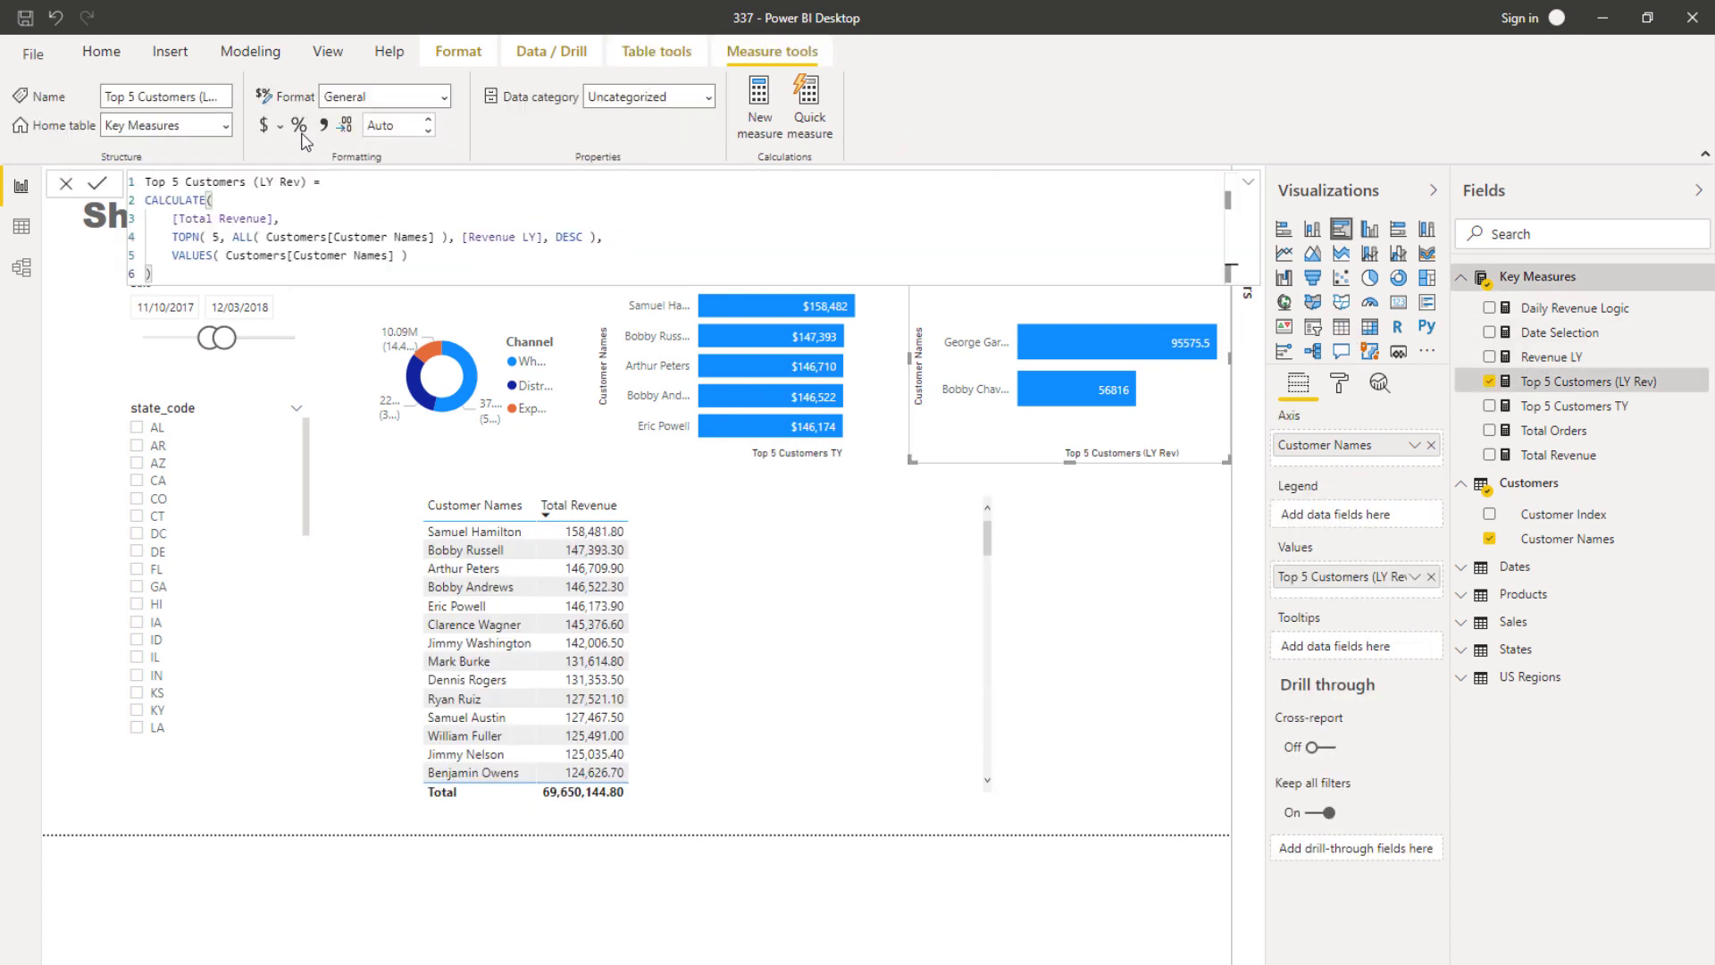
click(401, 125)
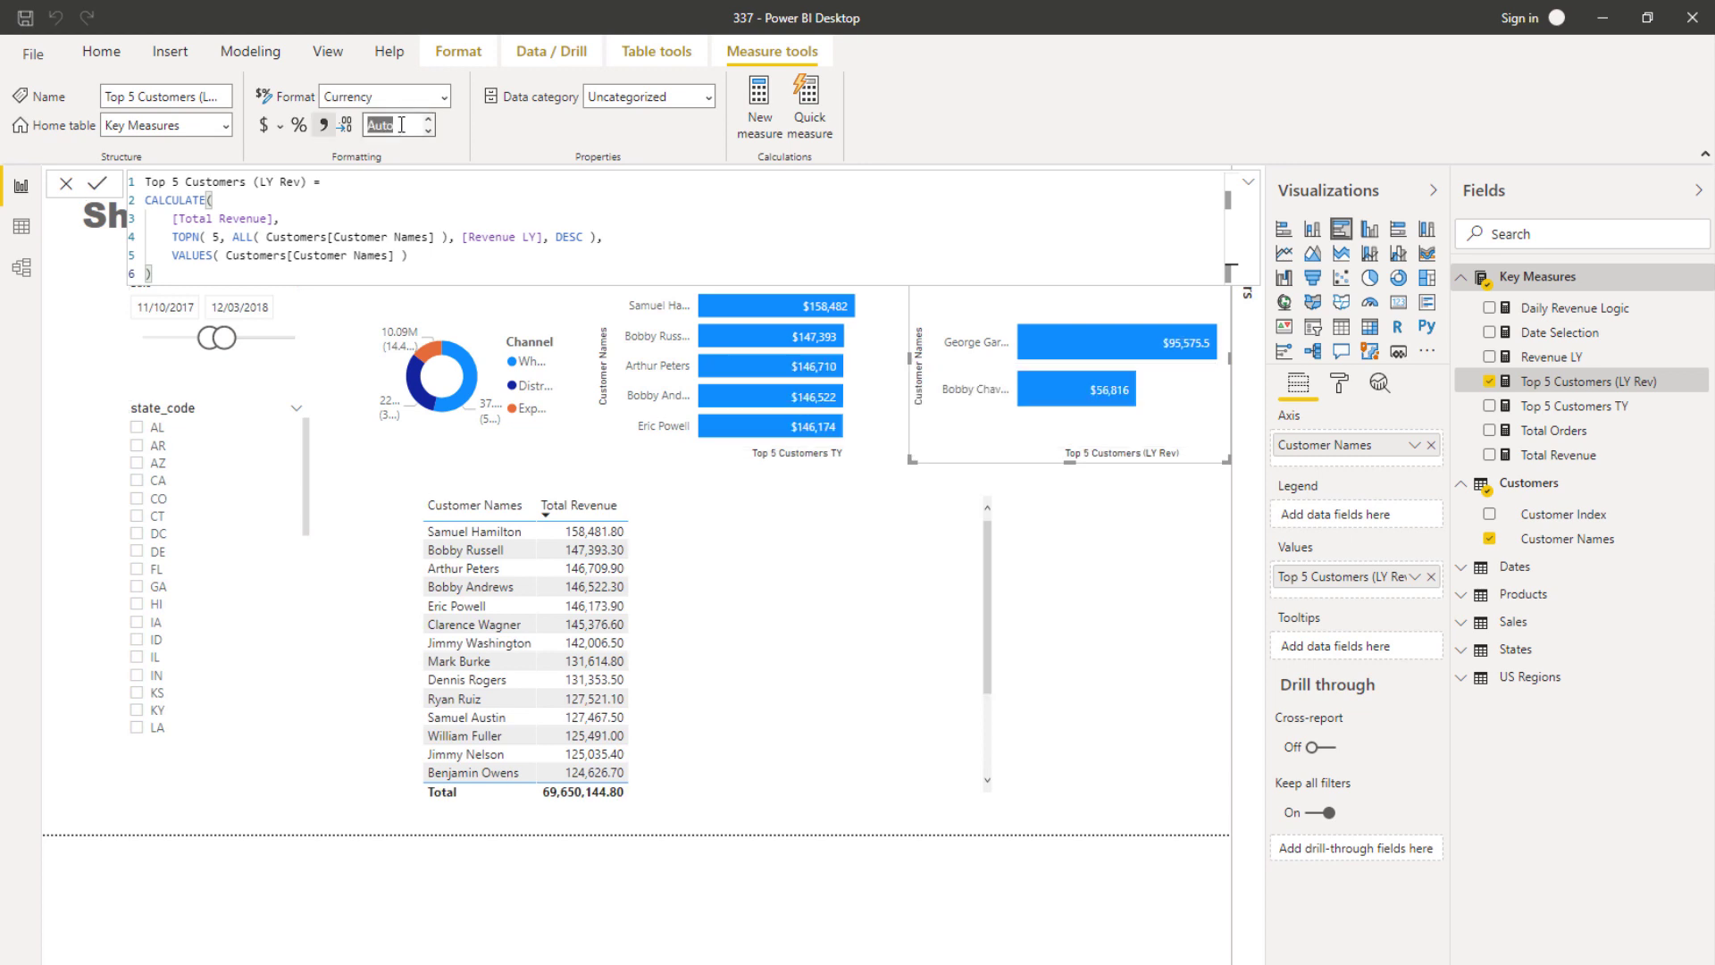
text(0)
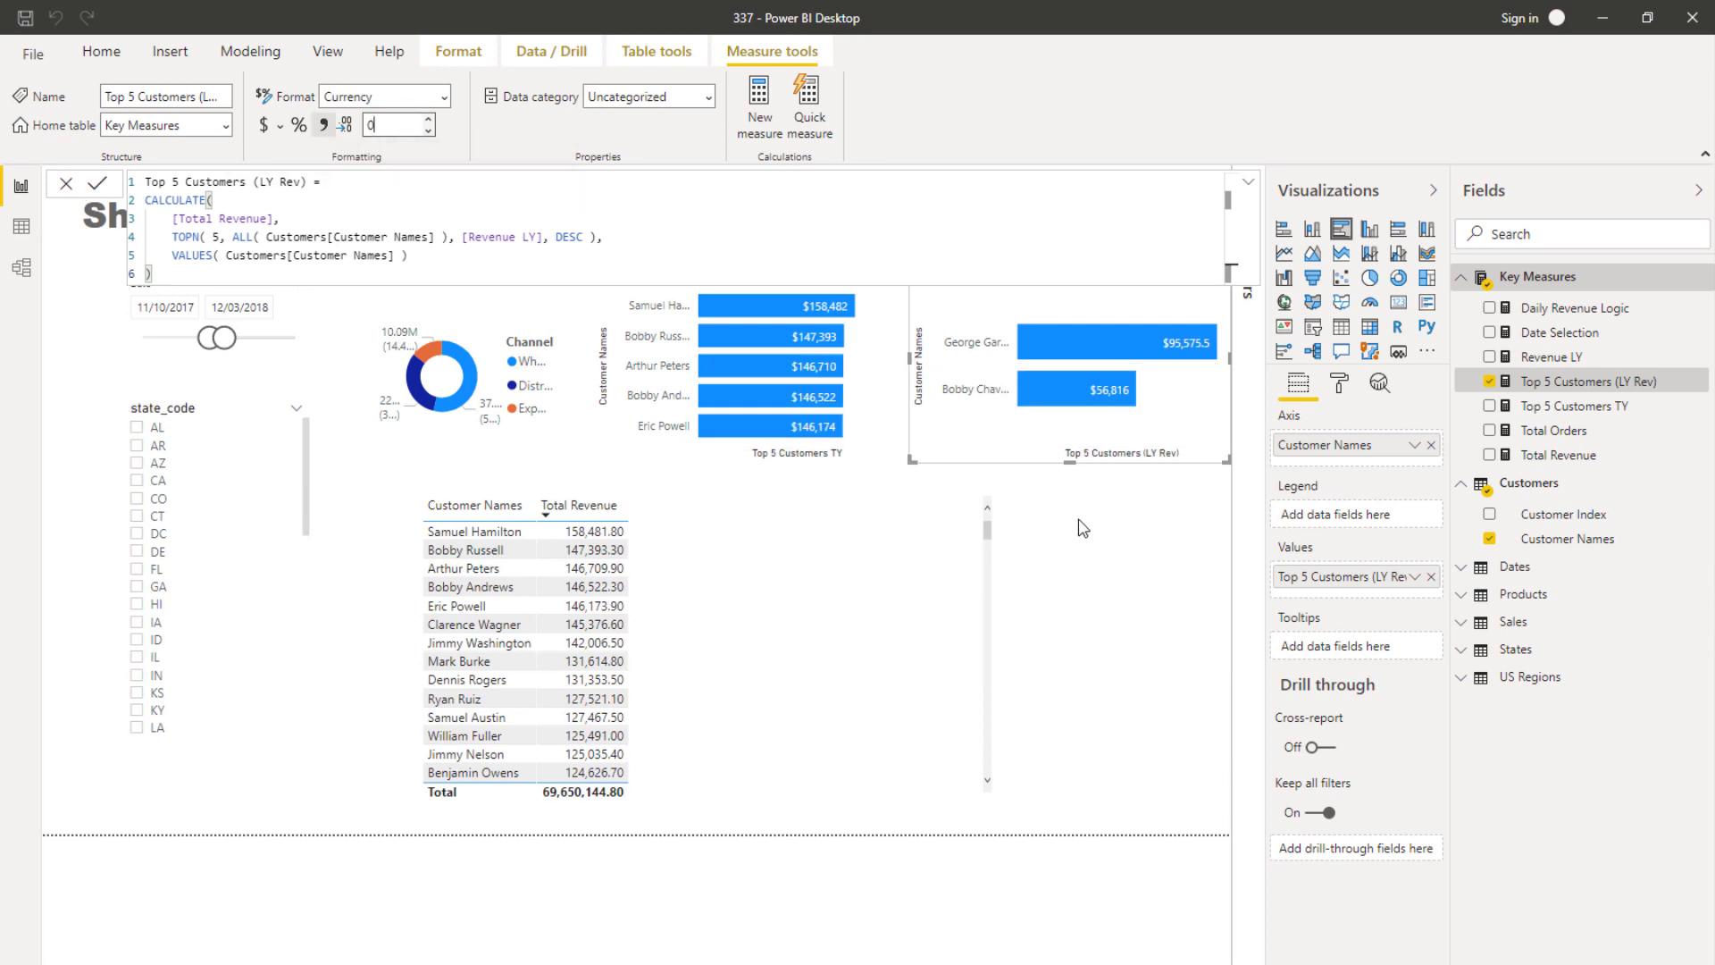
click(922, 551)
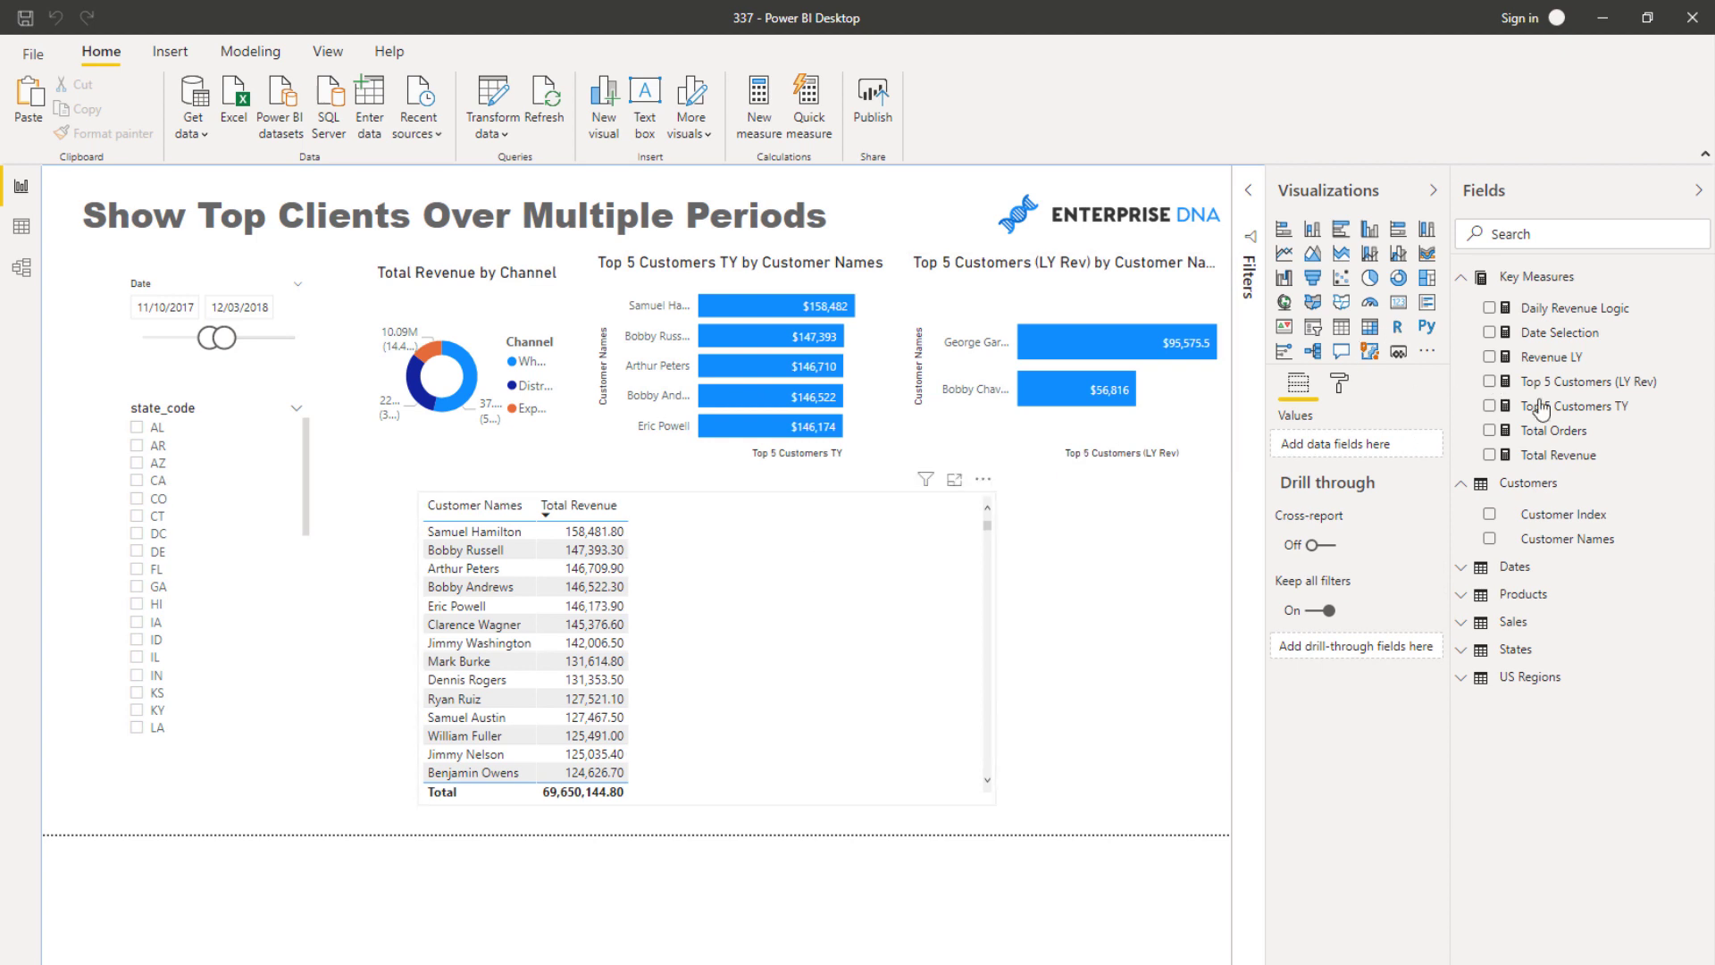
Step: Add Top 5 Customers TY, Revenue LY and Top 5 Customers (LY Rev) to the table and sort it by Revenue LY descending
drag(1540, 410, 858, 603)
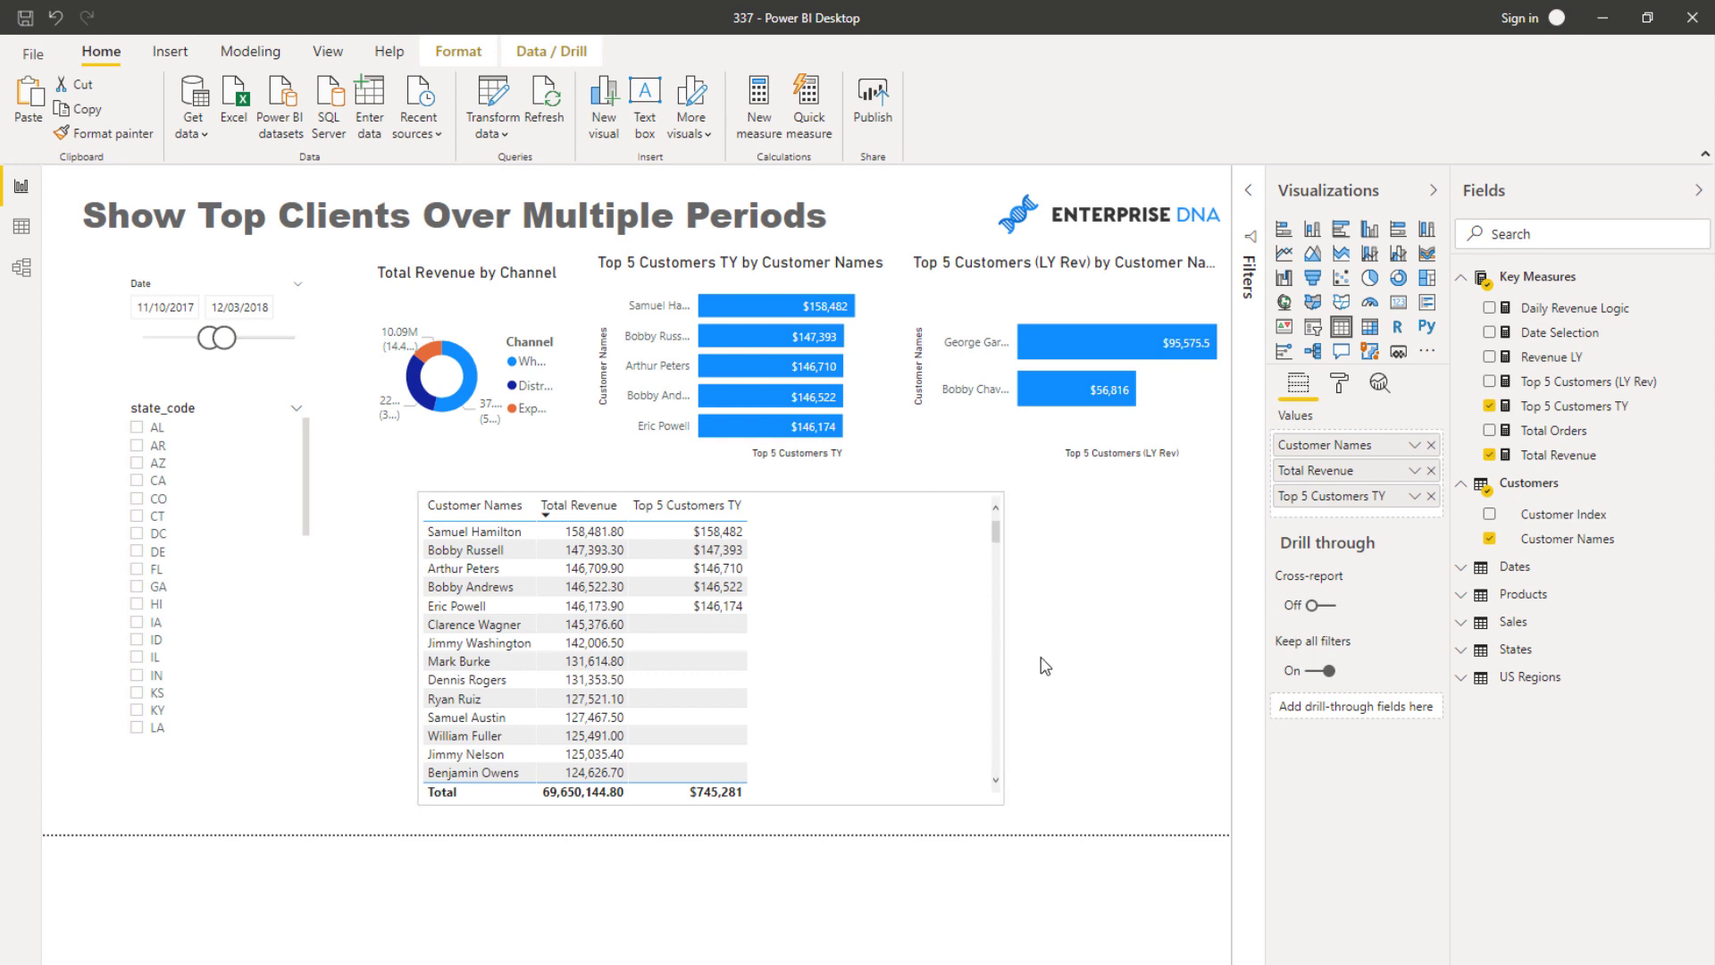
click(918, 635)
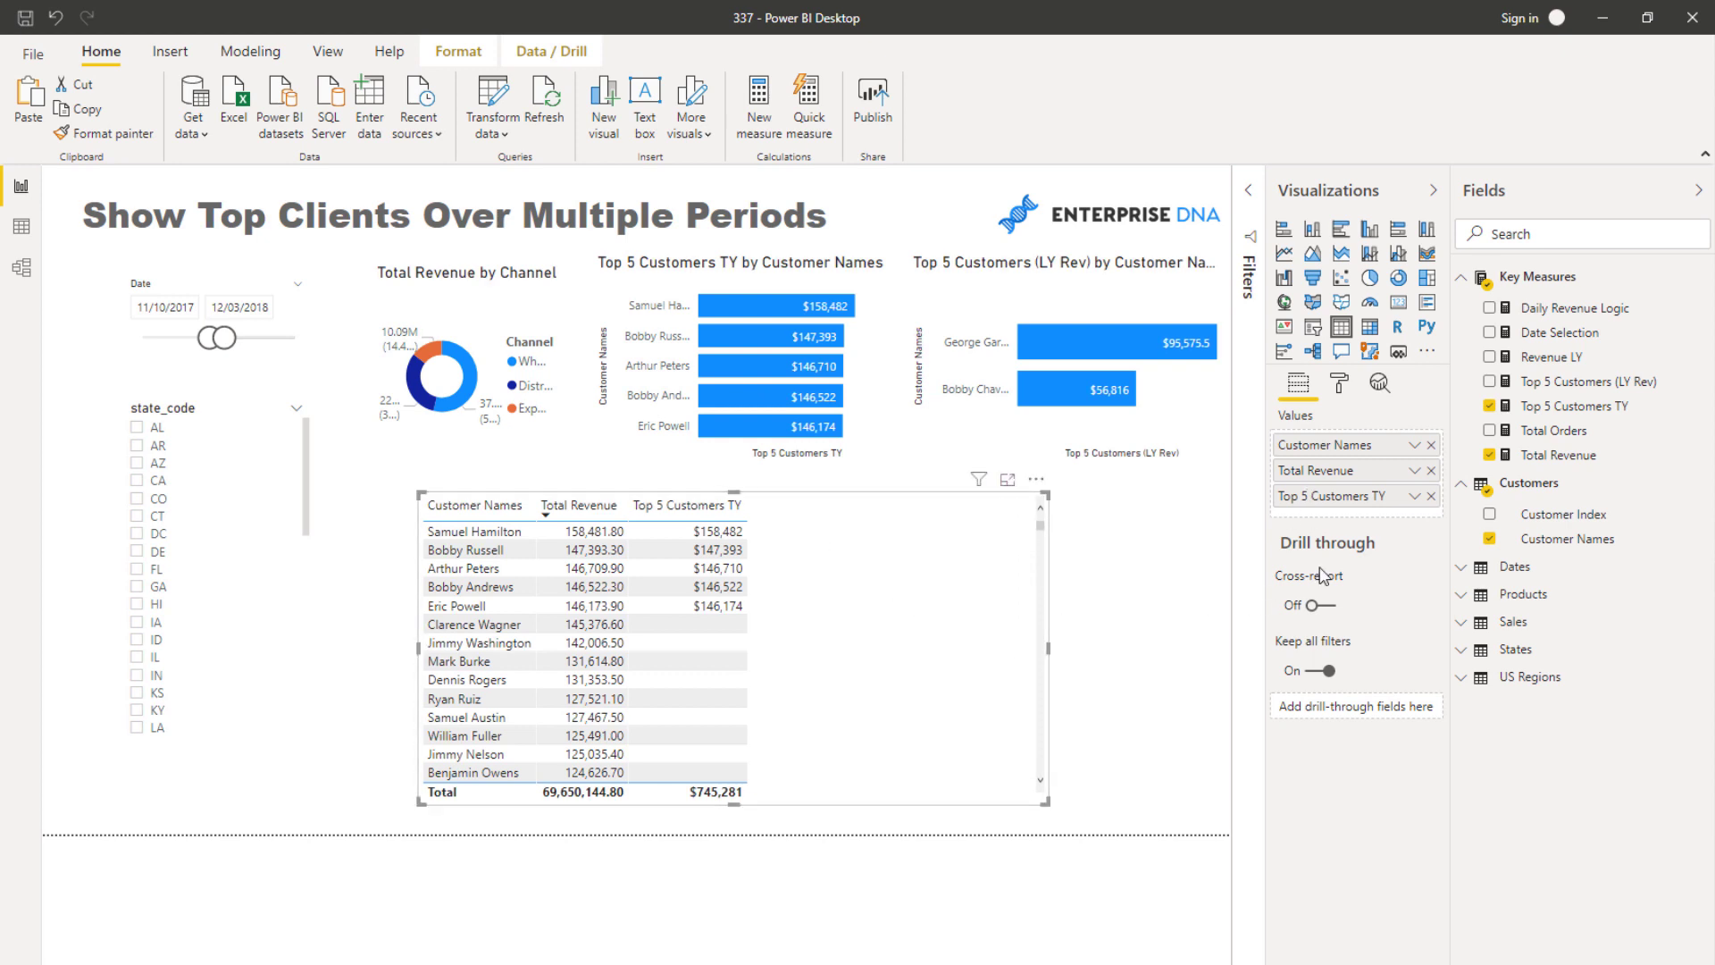
drag(1537, 358, 934, 670)
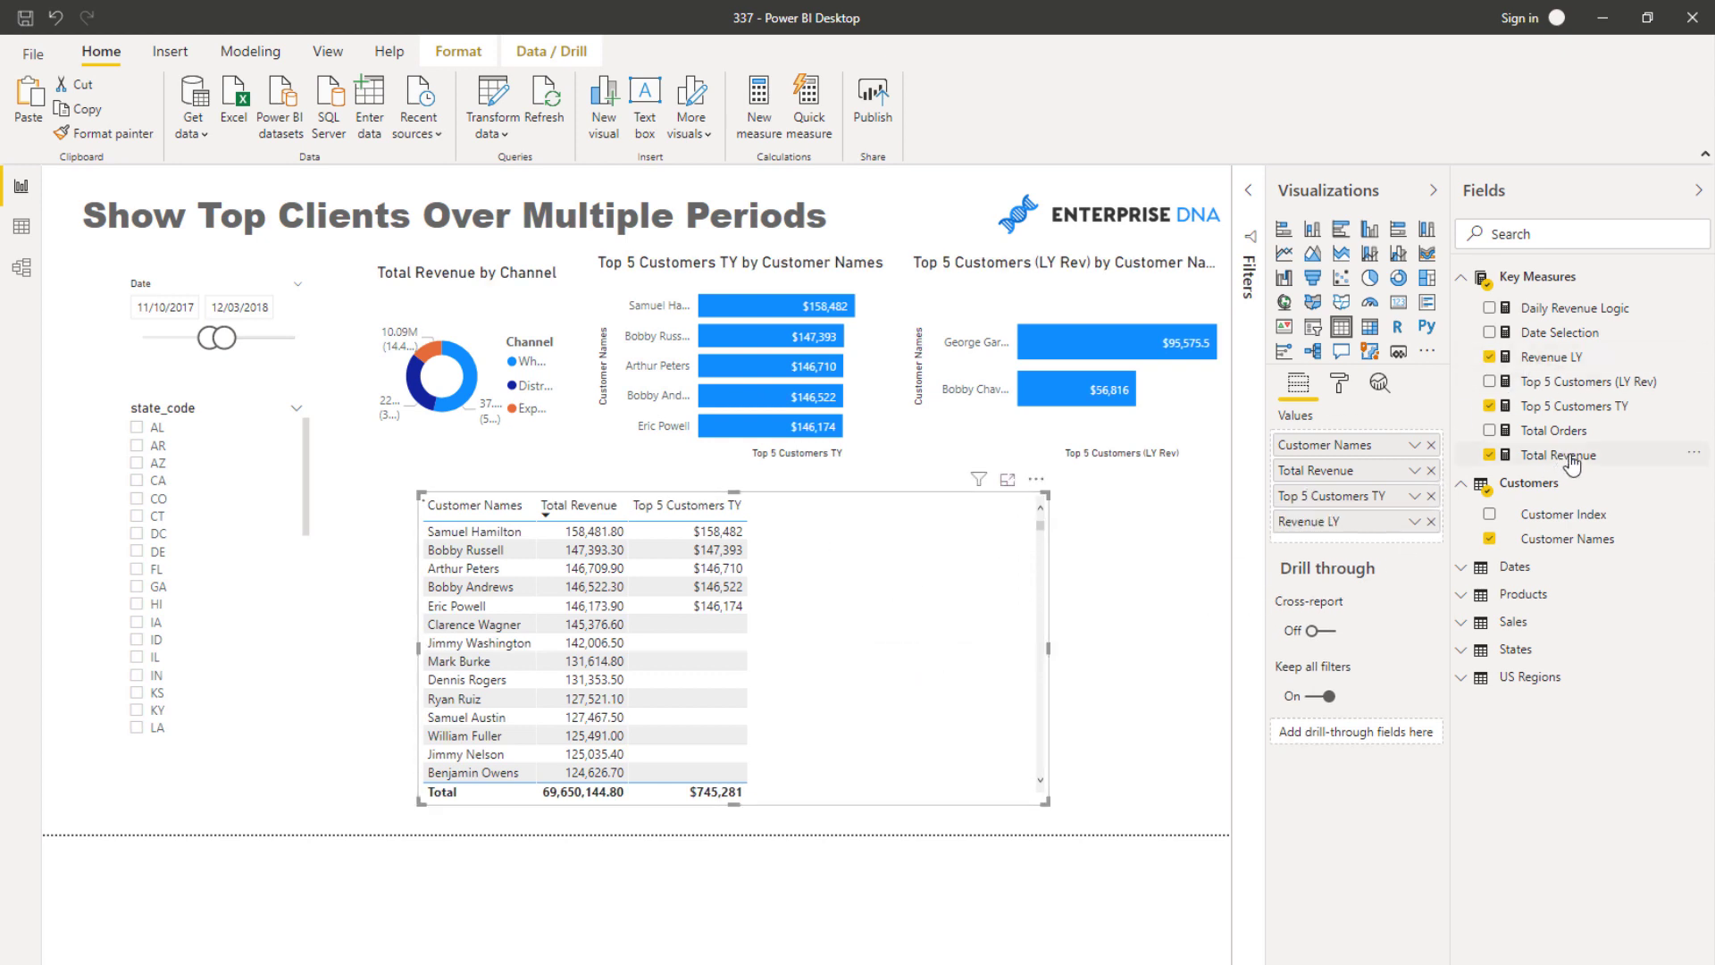
drag(1545, 382, 1072, 668)
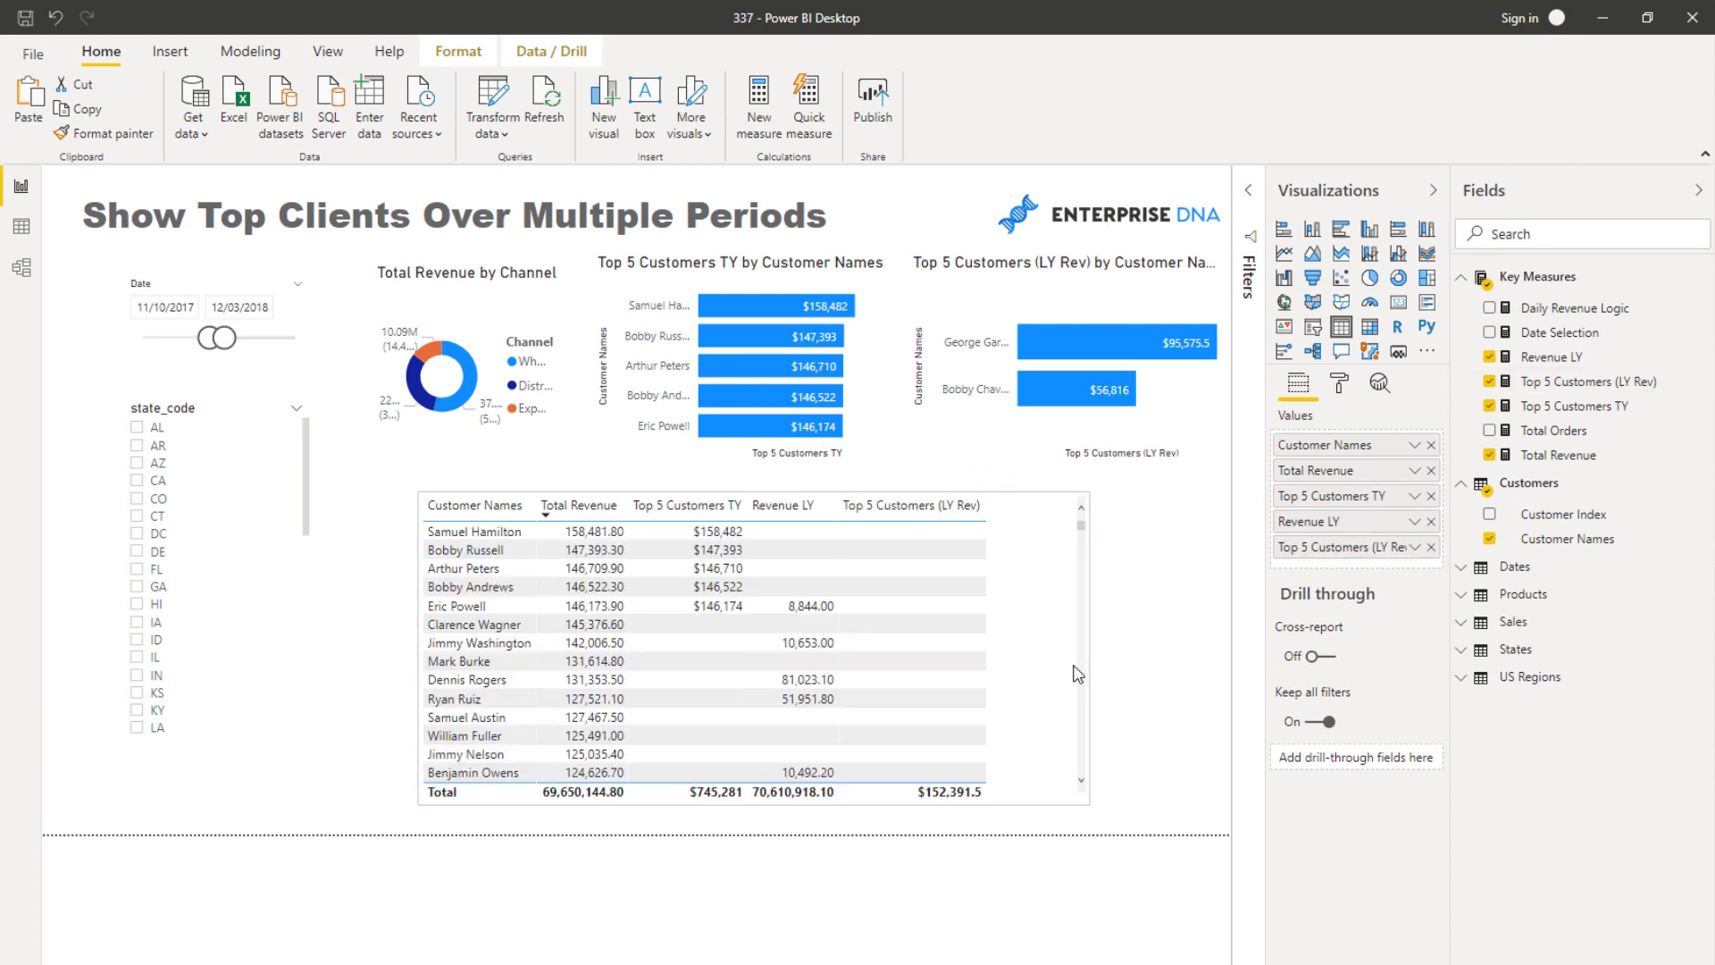
click(793, 514)
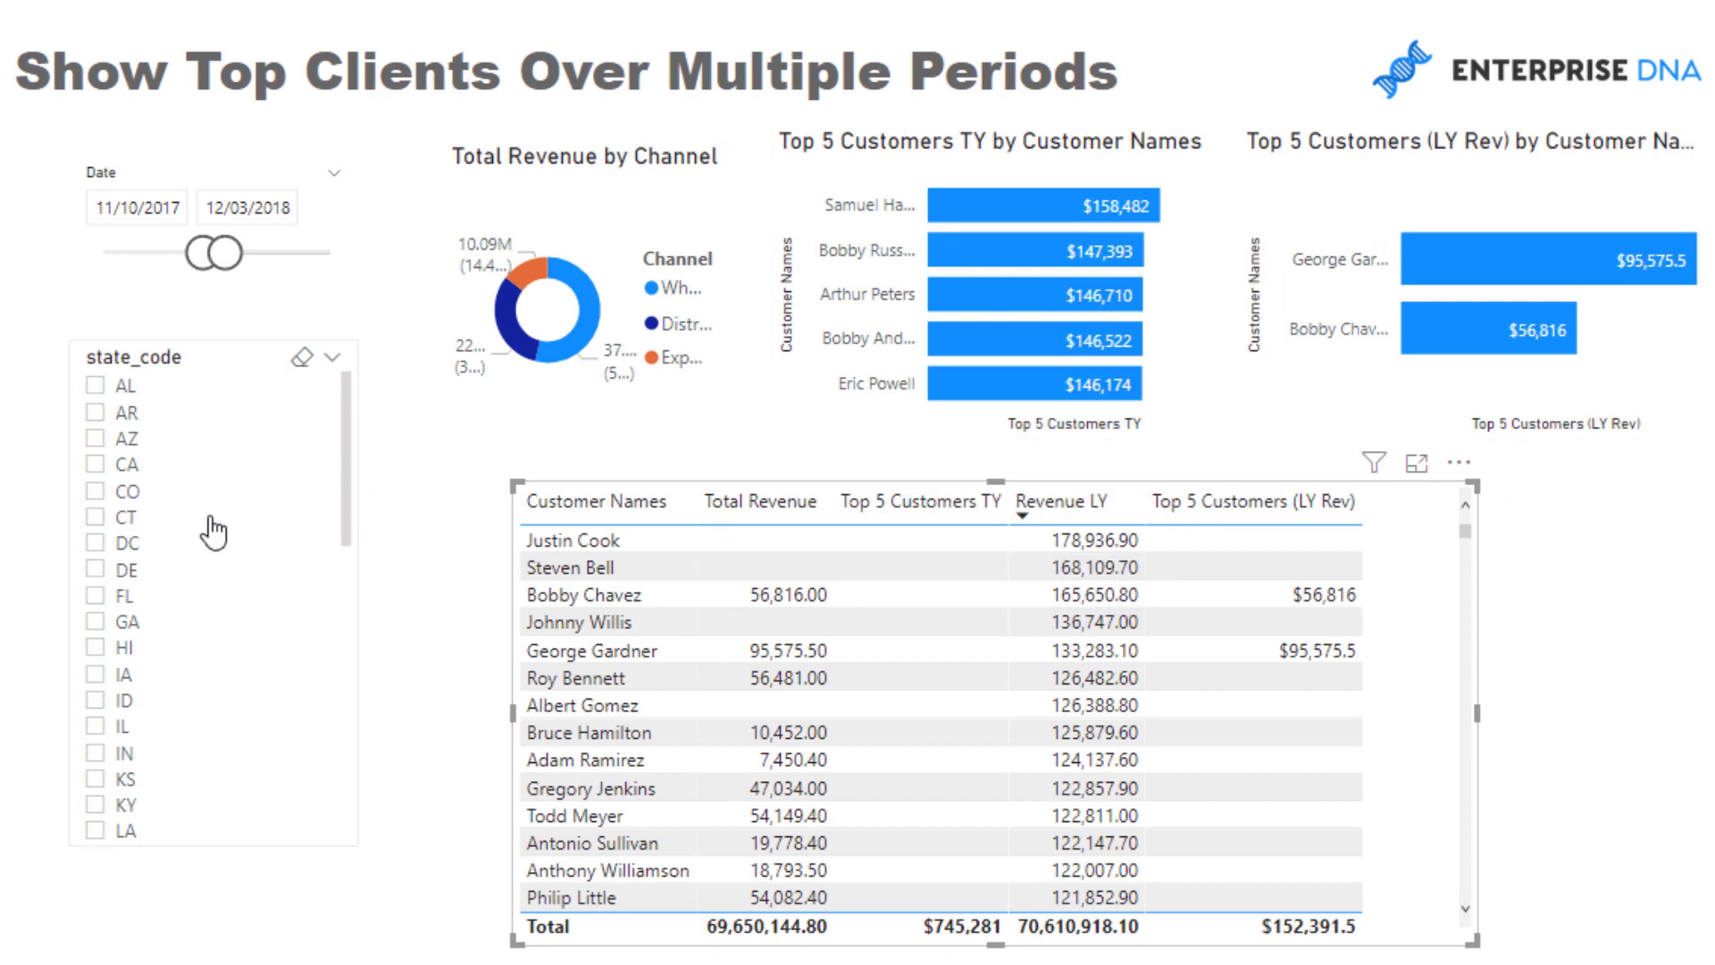
Step: Test the report with state CT and a date range of 08/04/2018 to 15/12/2018, and clear the state filter
click(95, 517)
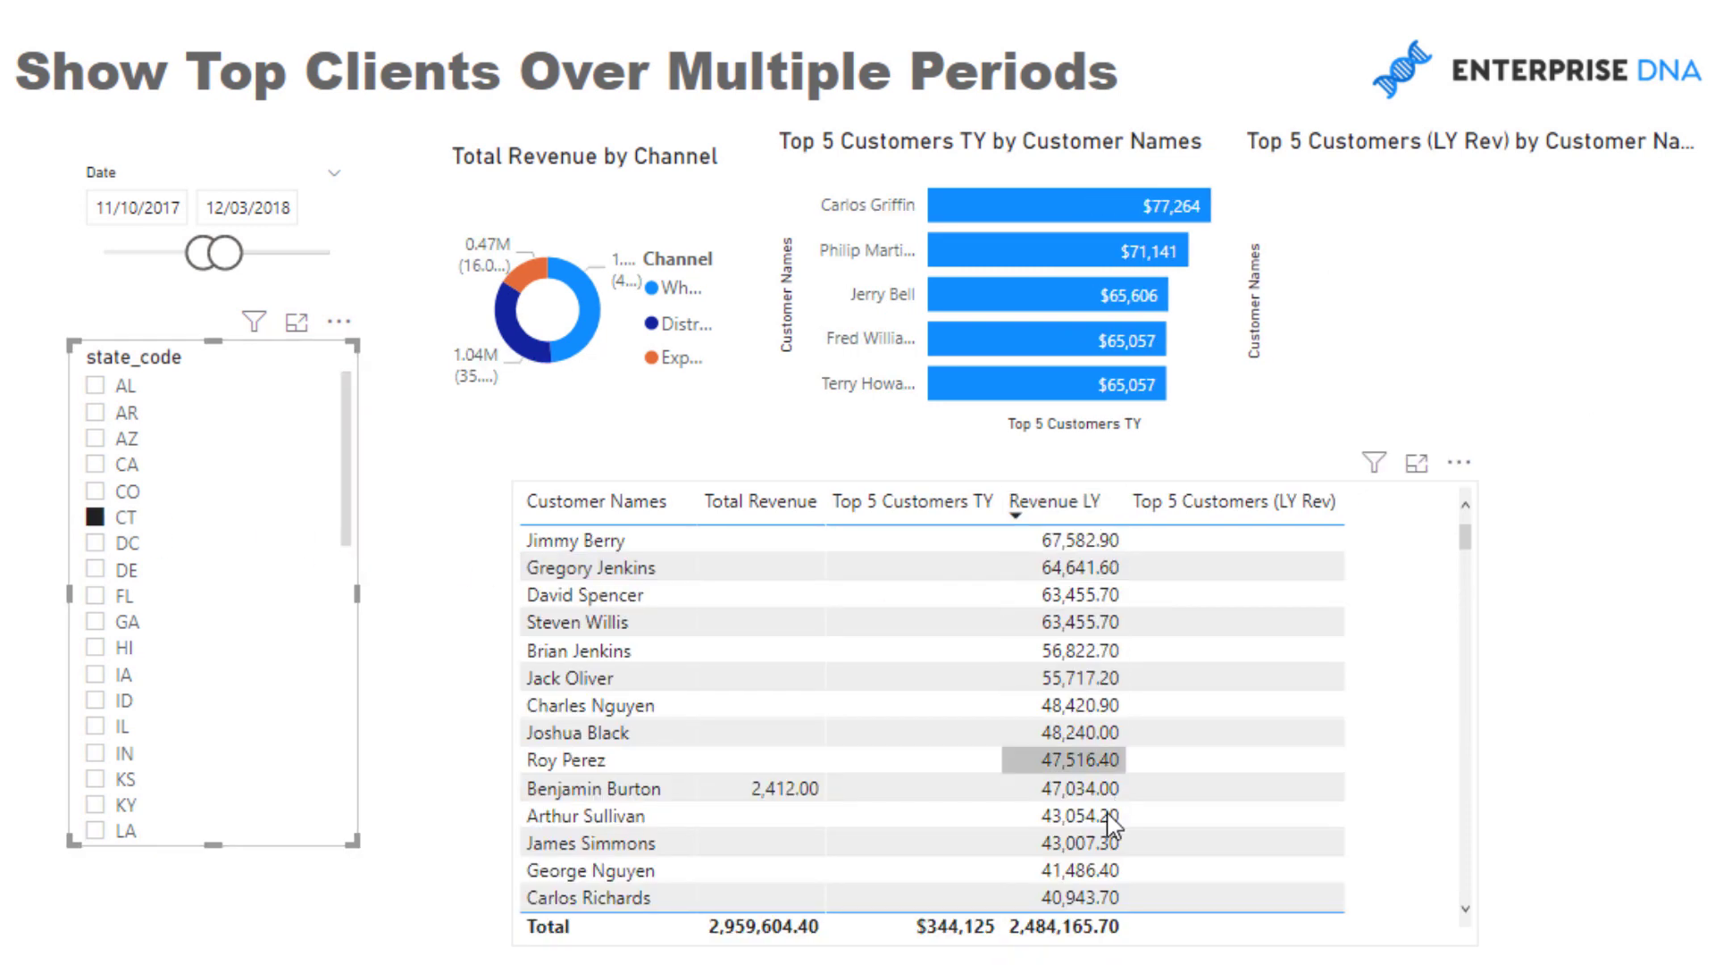
mouse_move(223, 254)
mouse_down()
mouse_move(268, 254)
mouse_move(234, 261)
mouse_up()
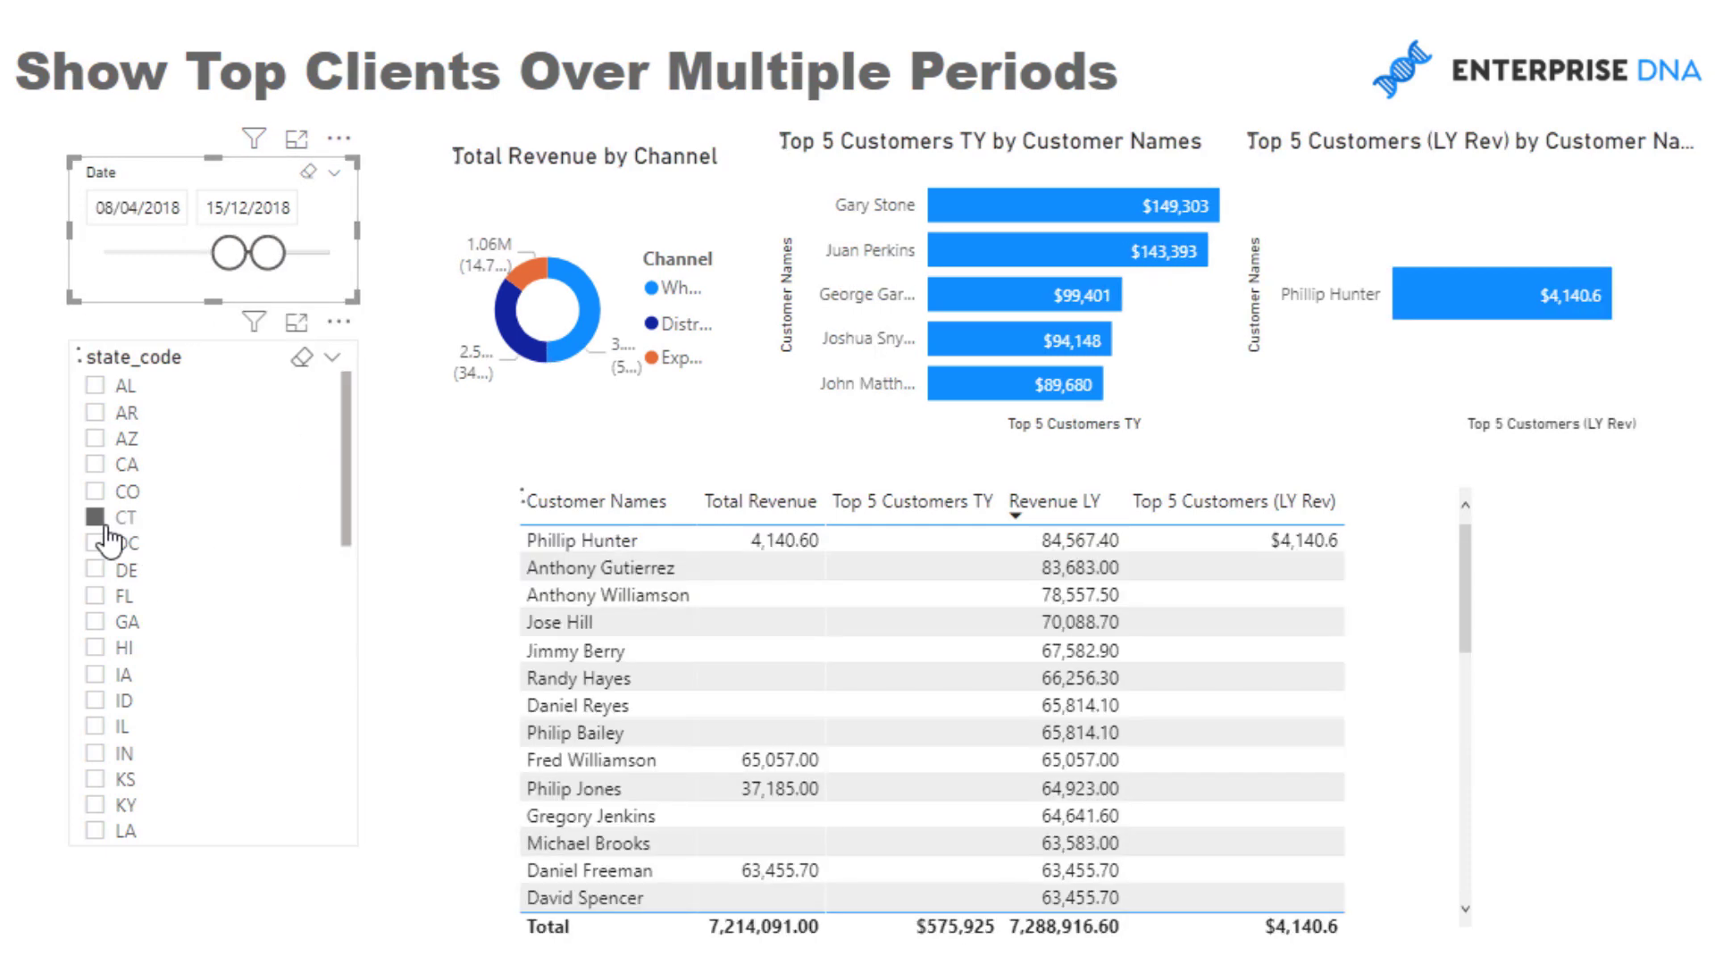
click(95, 518)
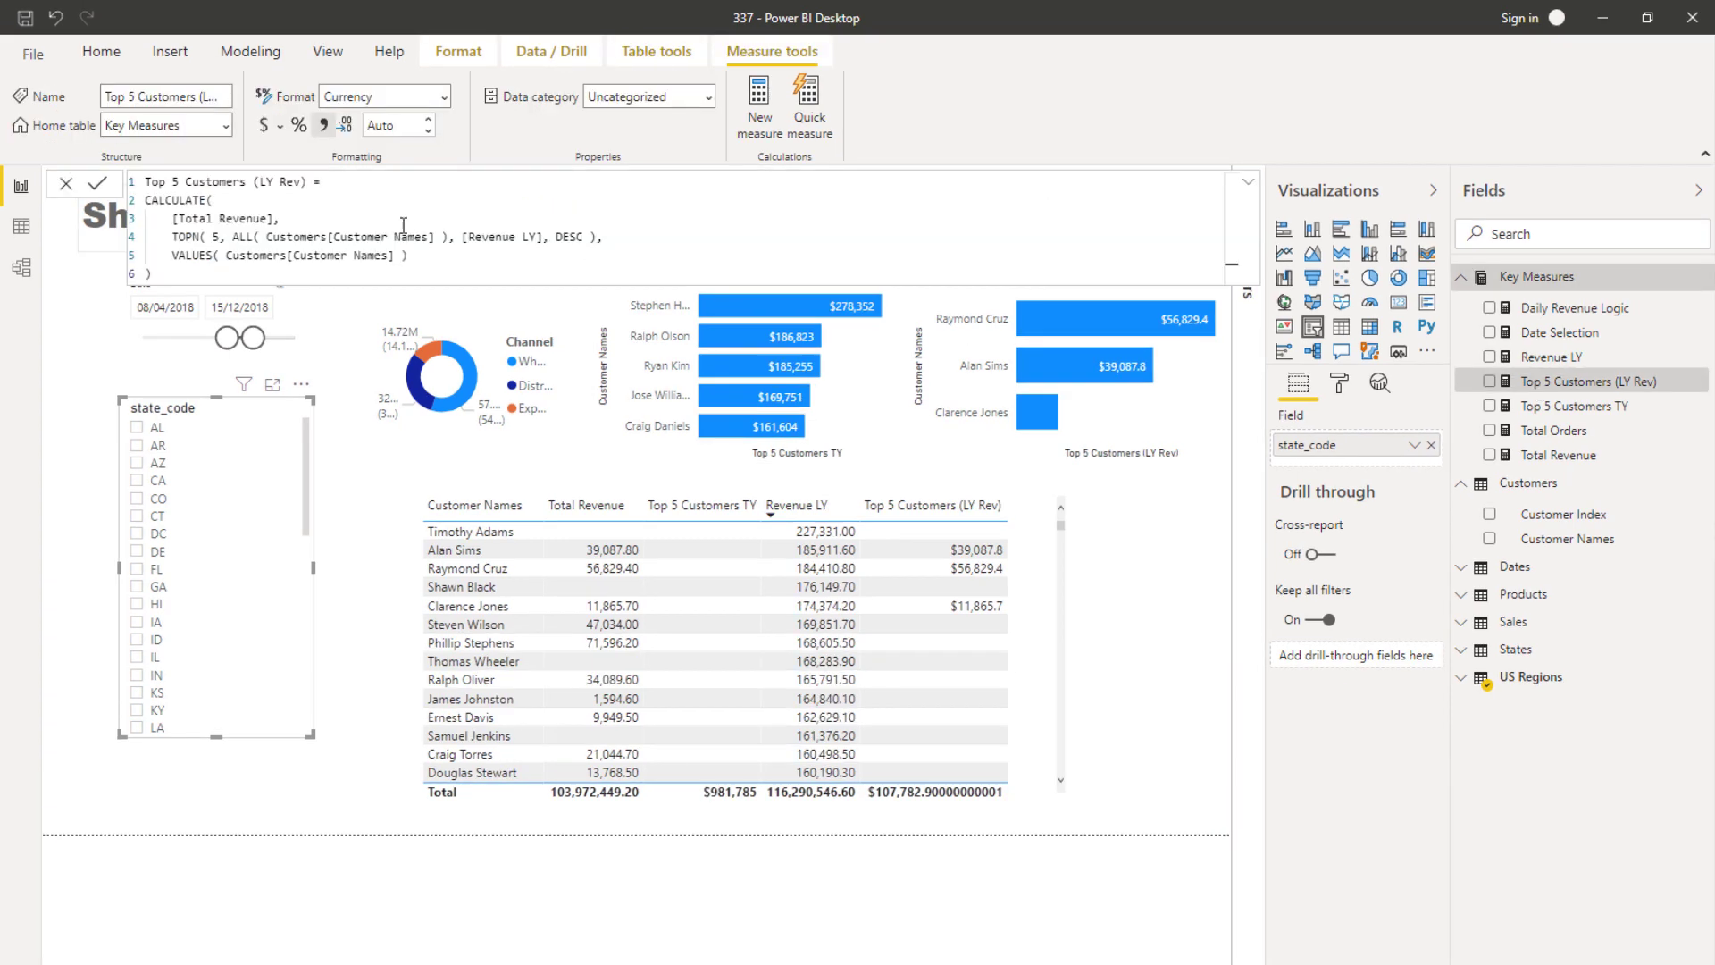
Step: Replace [Total Revenue] with 'Key Measures'[Revenue LY] as the CALCULATE expression in the Top 5 Customers (LY Rev) measure
drag(275, 221, 179, 219)
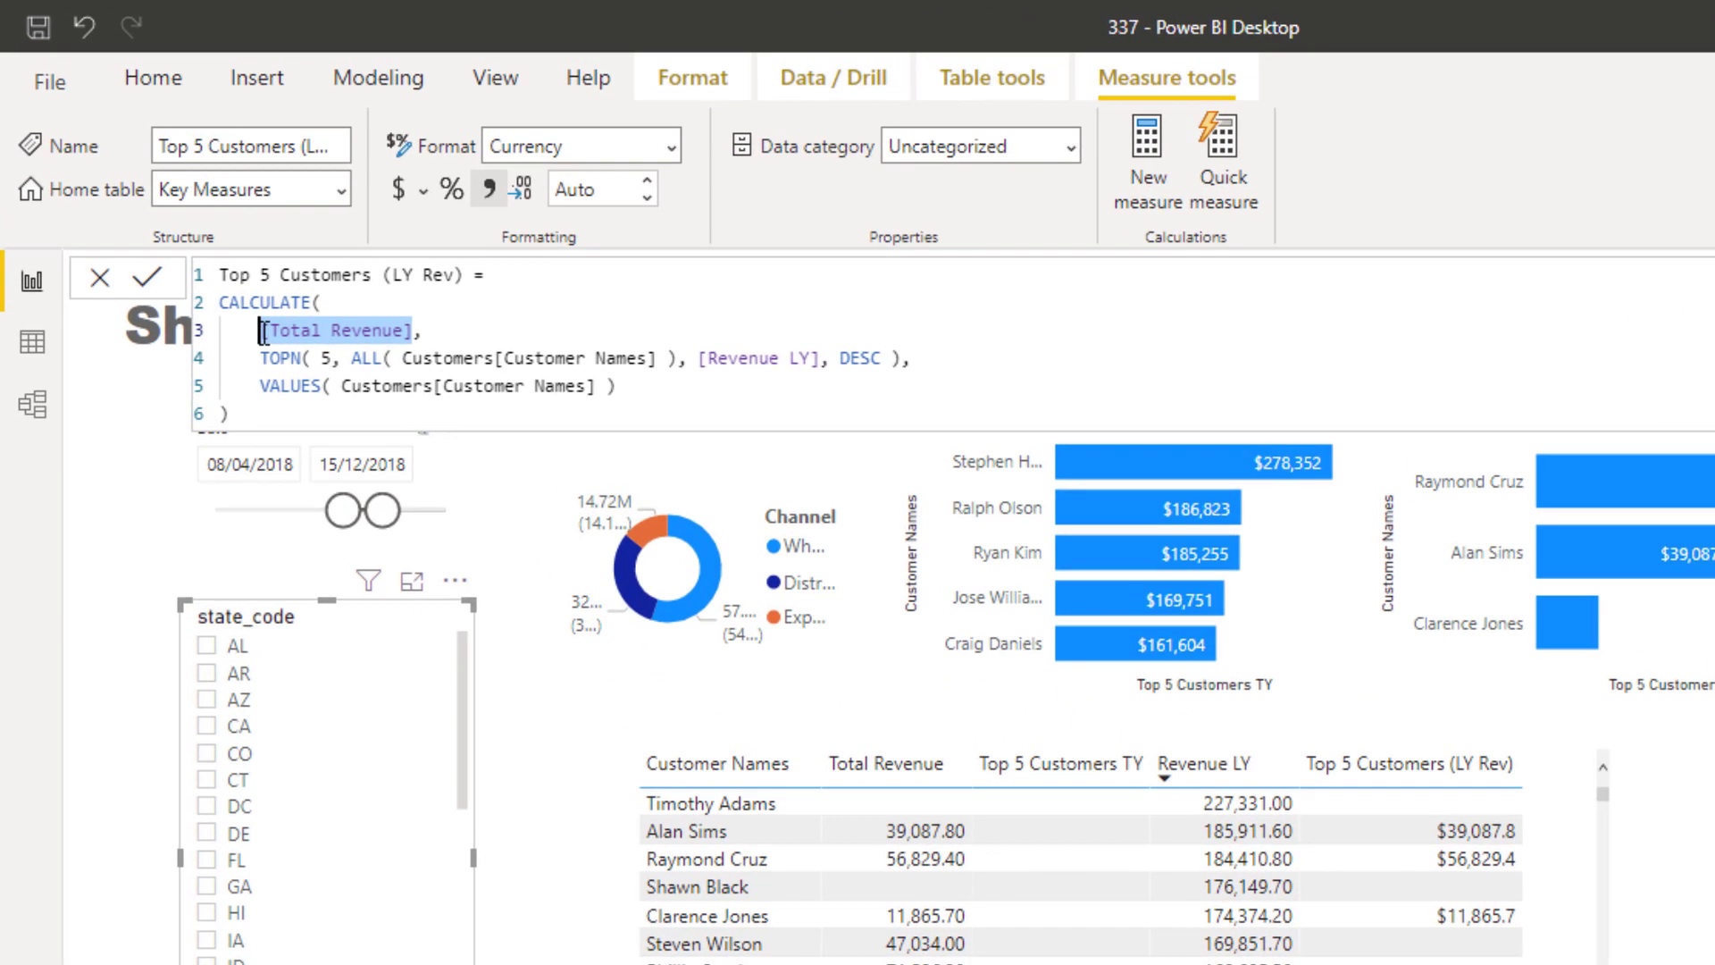
text(re,)
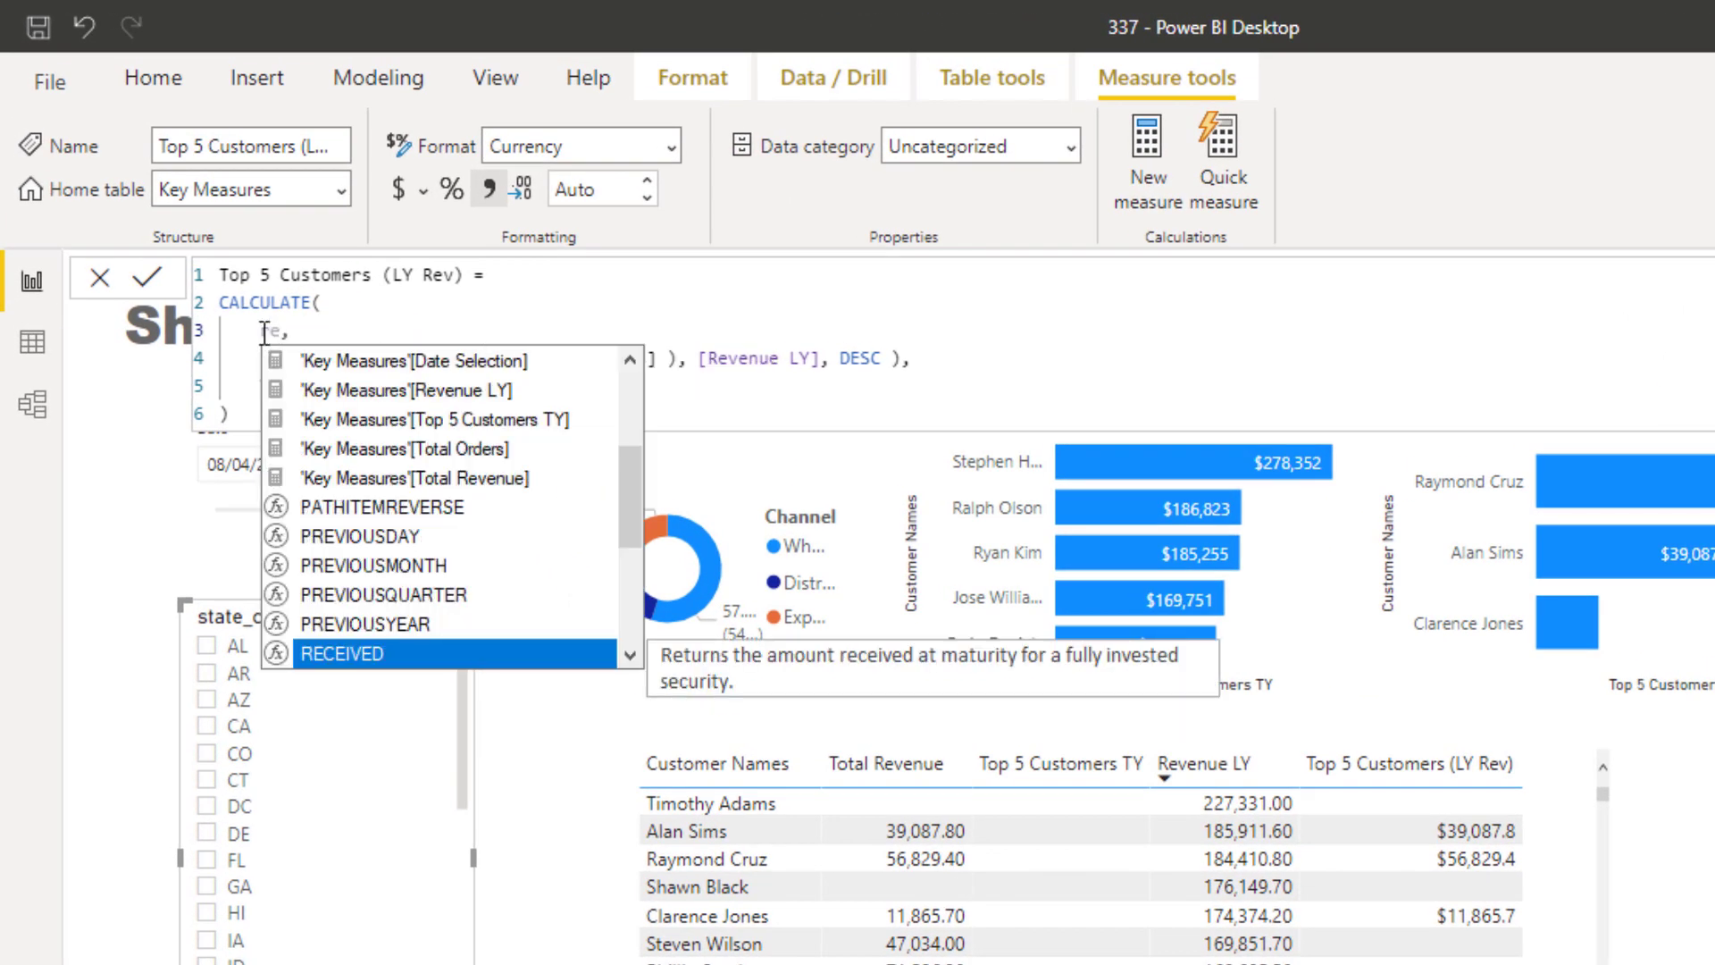
key(Up)
key(Up)
key(Up)
key(Up)
key(Up)
key(Up)
key(Up)
key(Up)
key(Up)
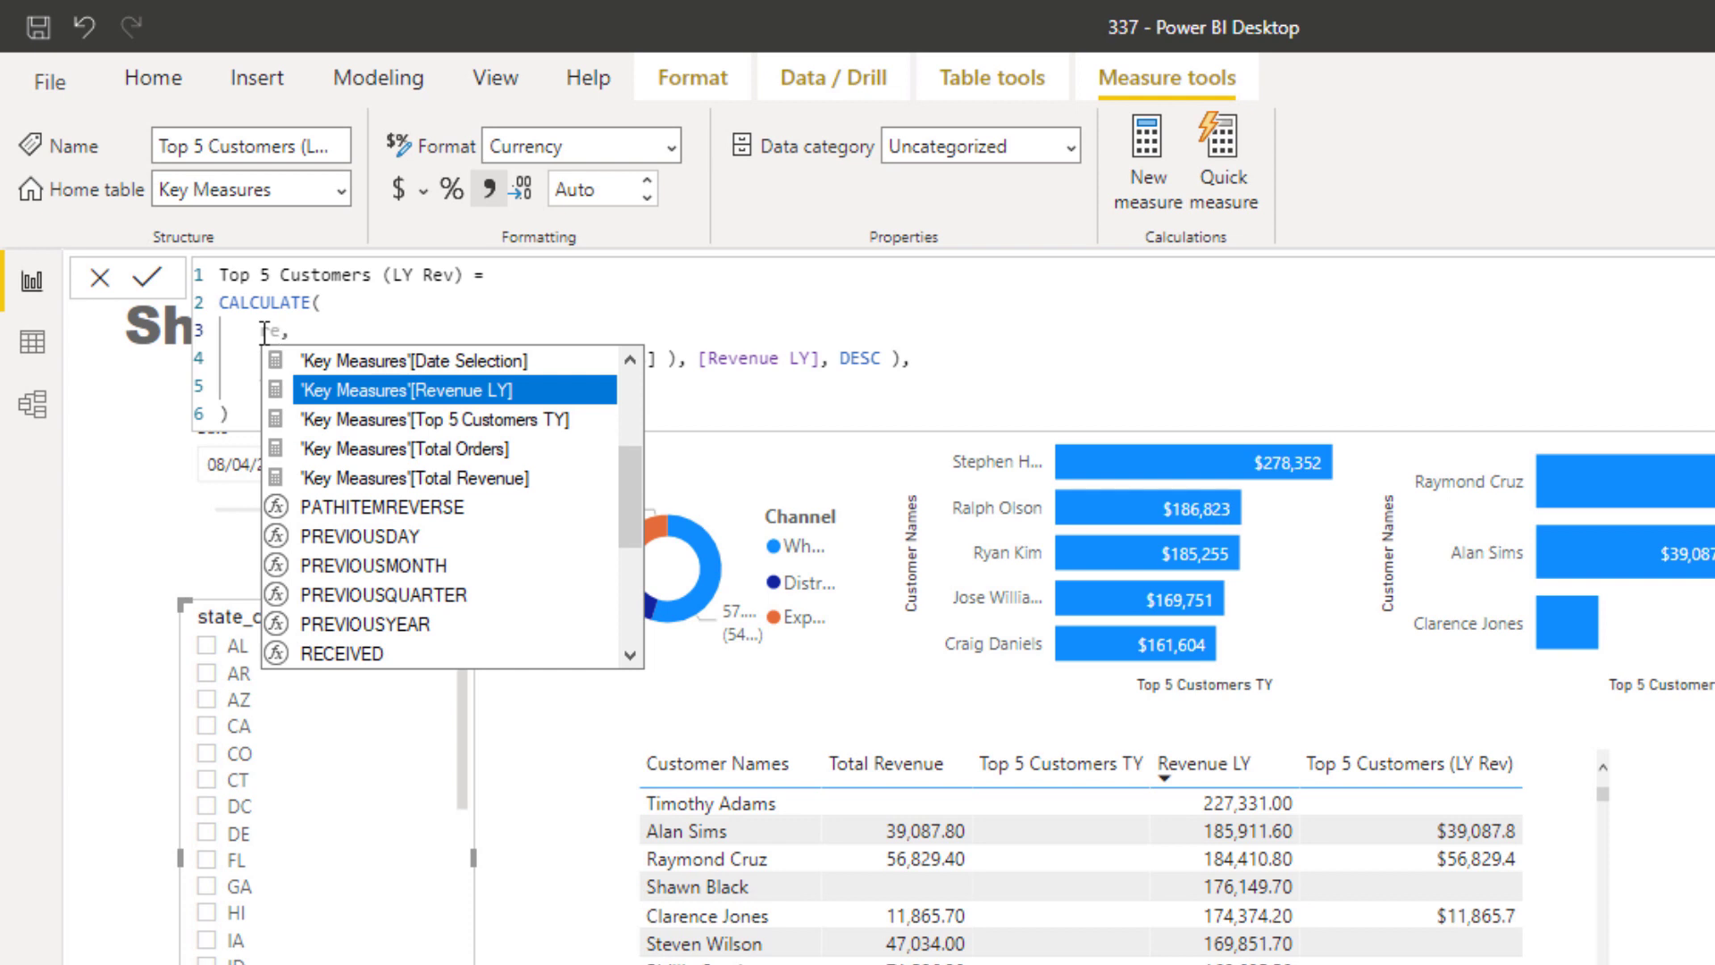
key(Tab)
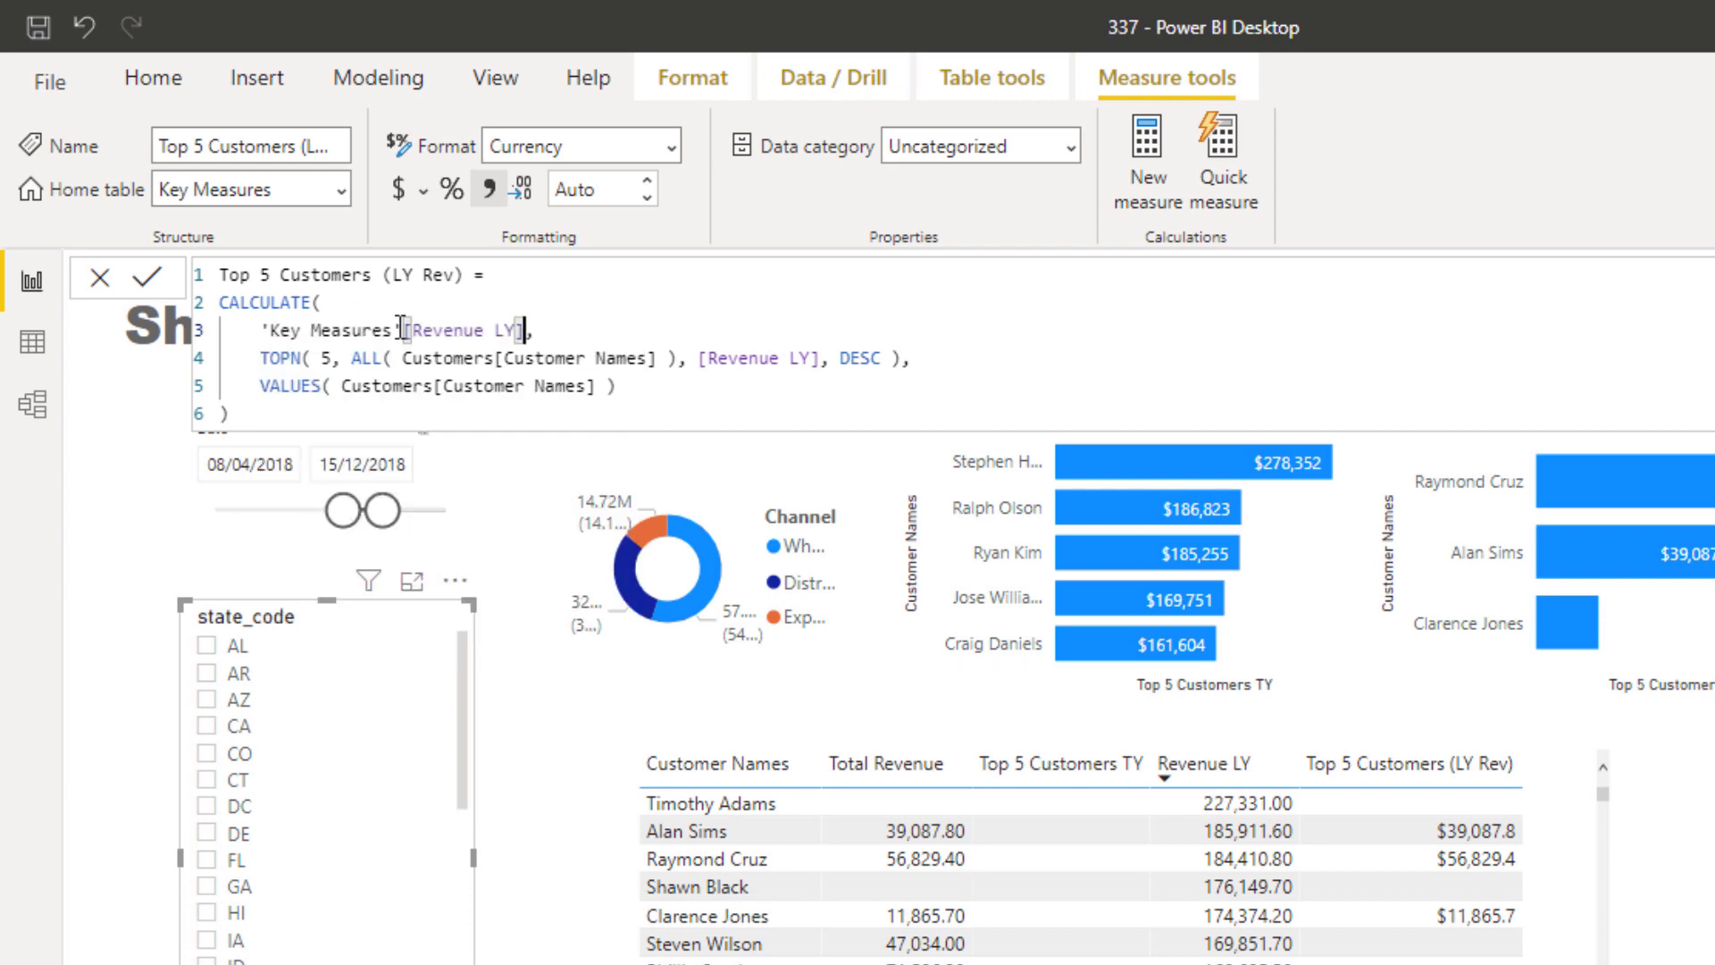
Step: Remove the 'Key Measures' table prefix from [Revenue LY] in the formula and commit the measure
drag(393, 330, 262, 333)
key(BackSpace)
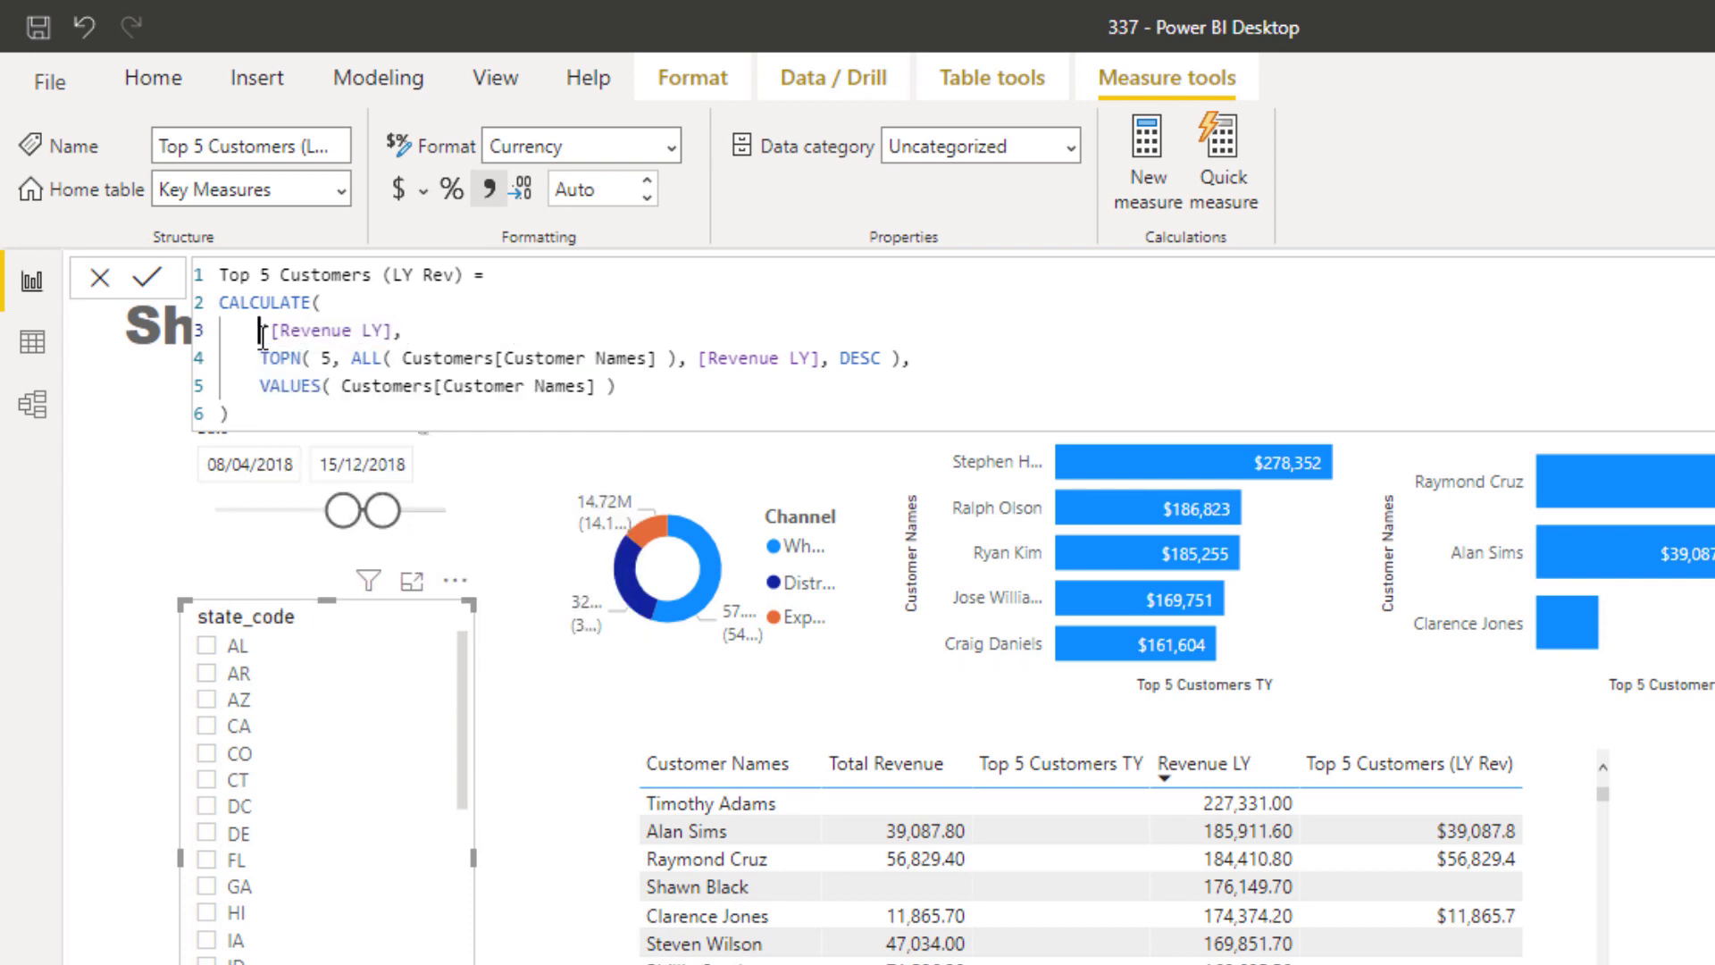
key(Delete)
click(619, 406)
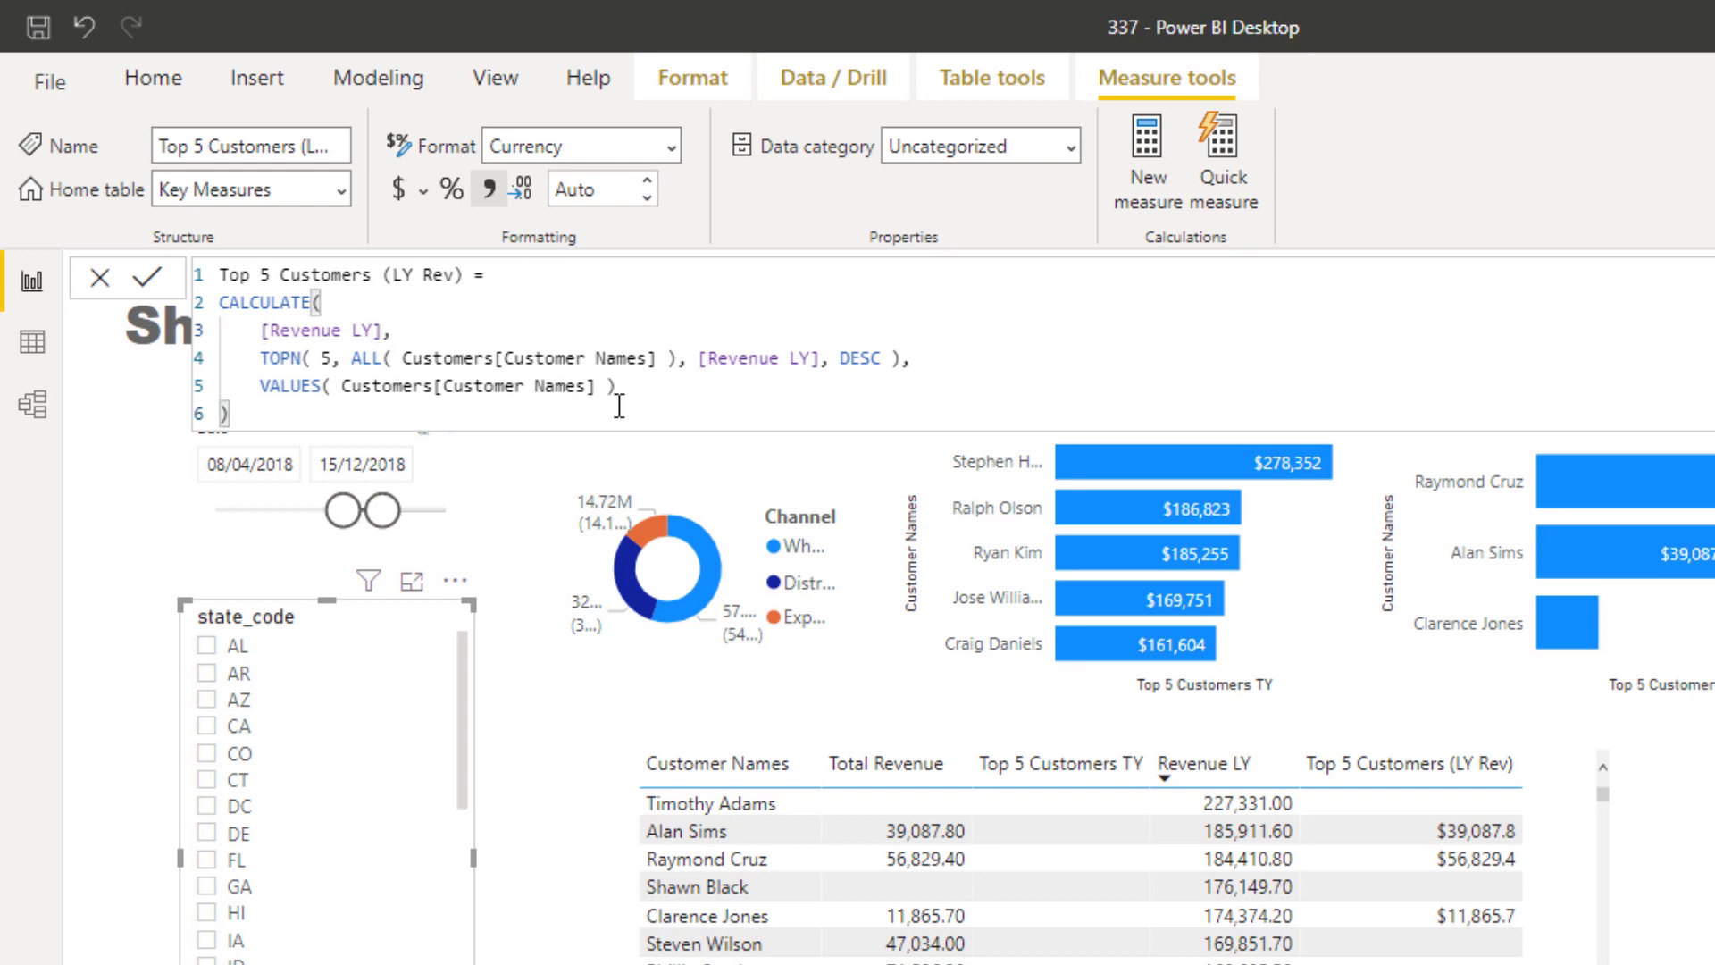
key(Return)
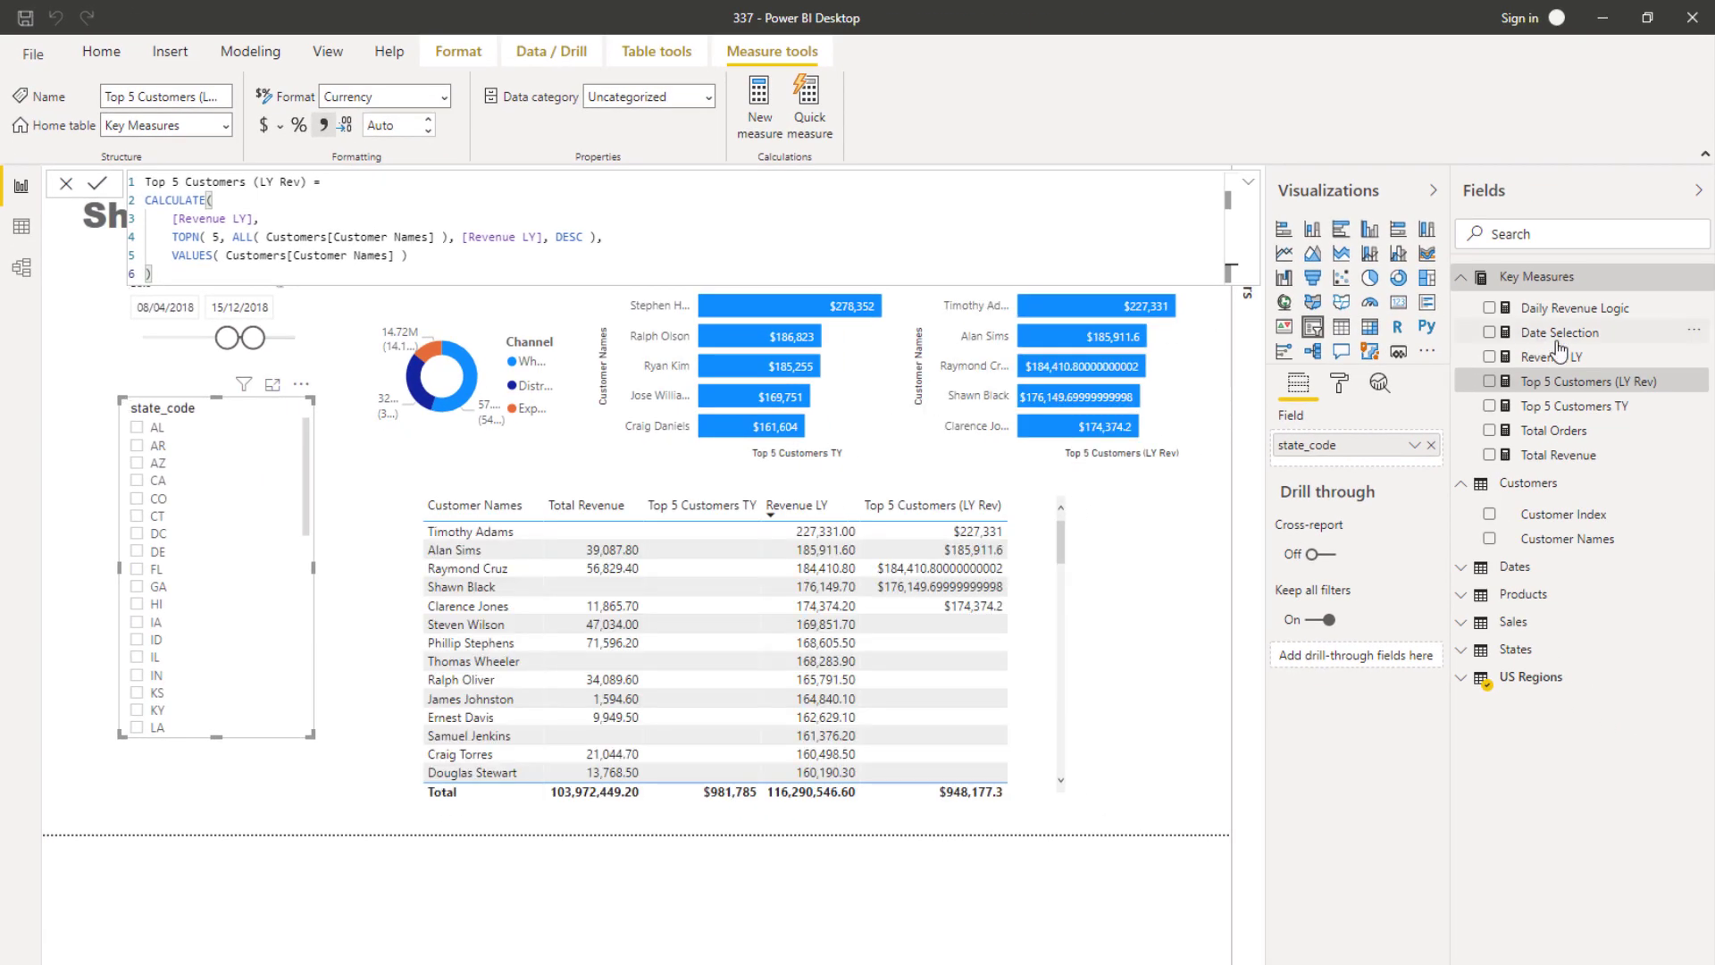
Step: Set the Top 5 Customers (LY Rev) measure's decimal places to 0
click(1585, 406)
click(1581, 382)
click(403, 124)
text(0)
key(Return)
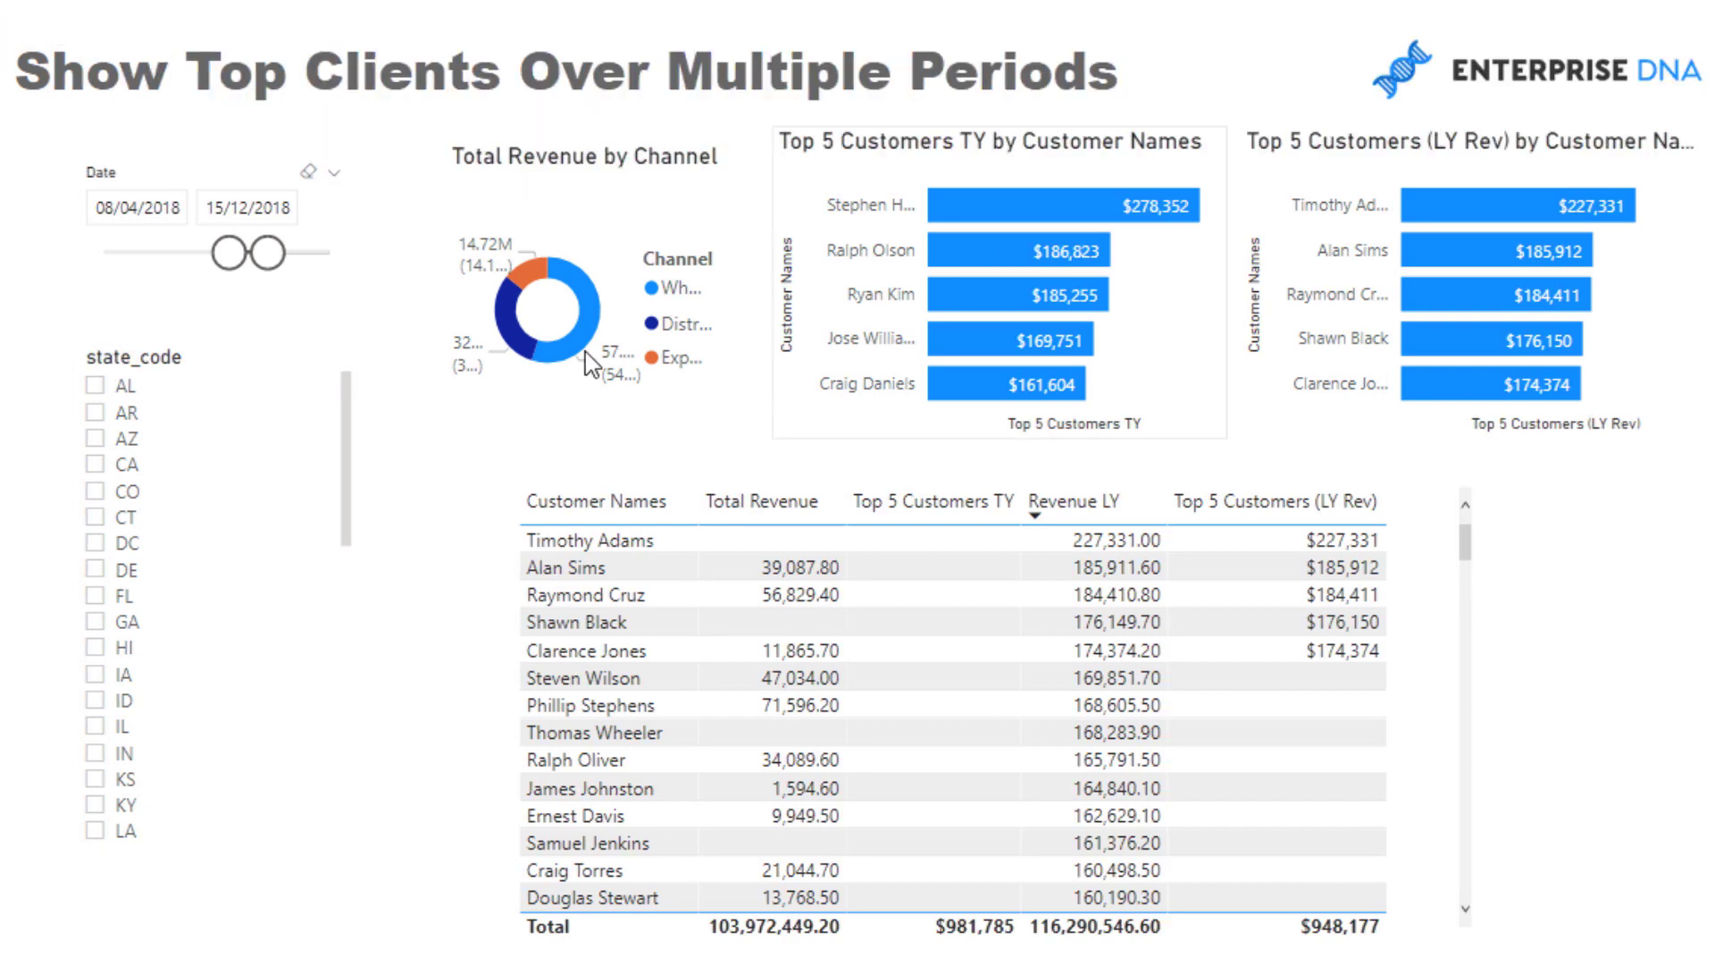
Step: Filter the report to state FL to test both top-five charts
click(96, 492)
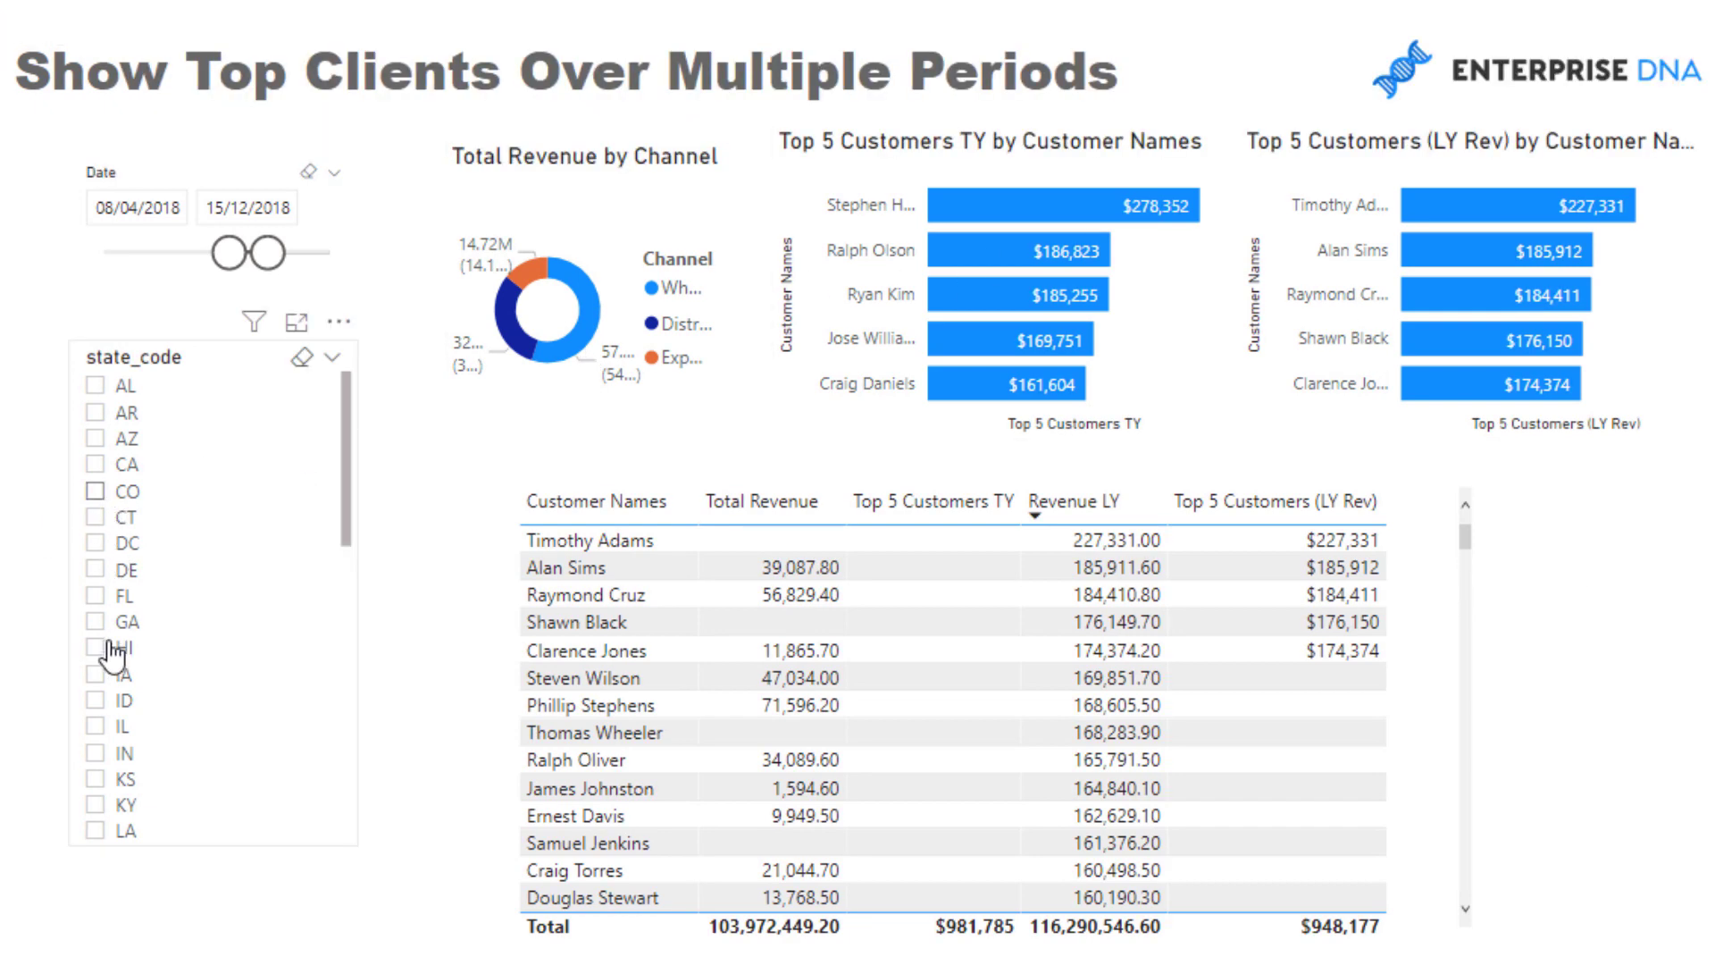
click(96, 597)
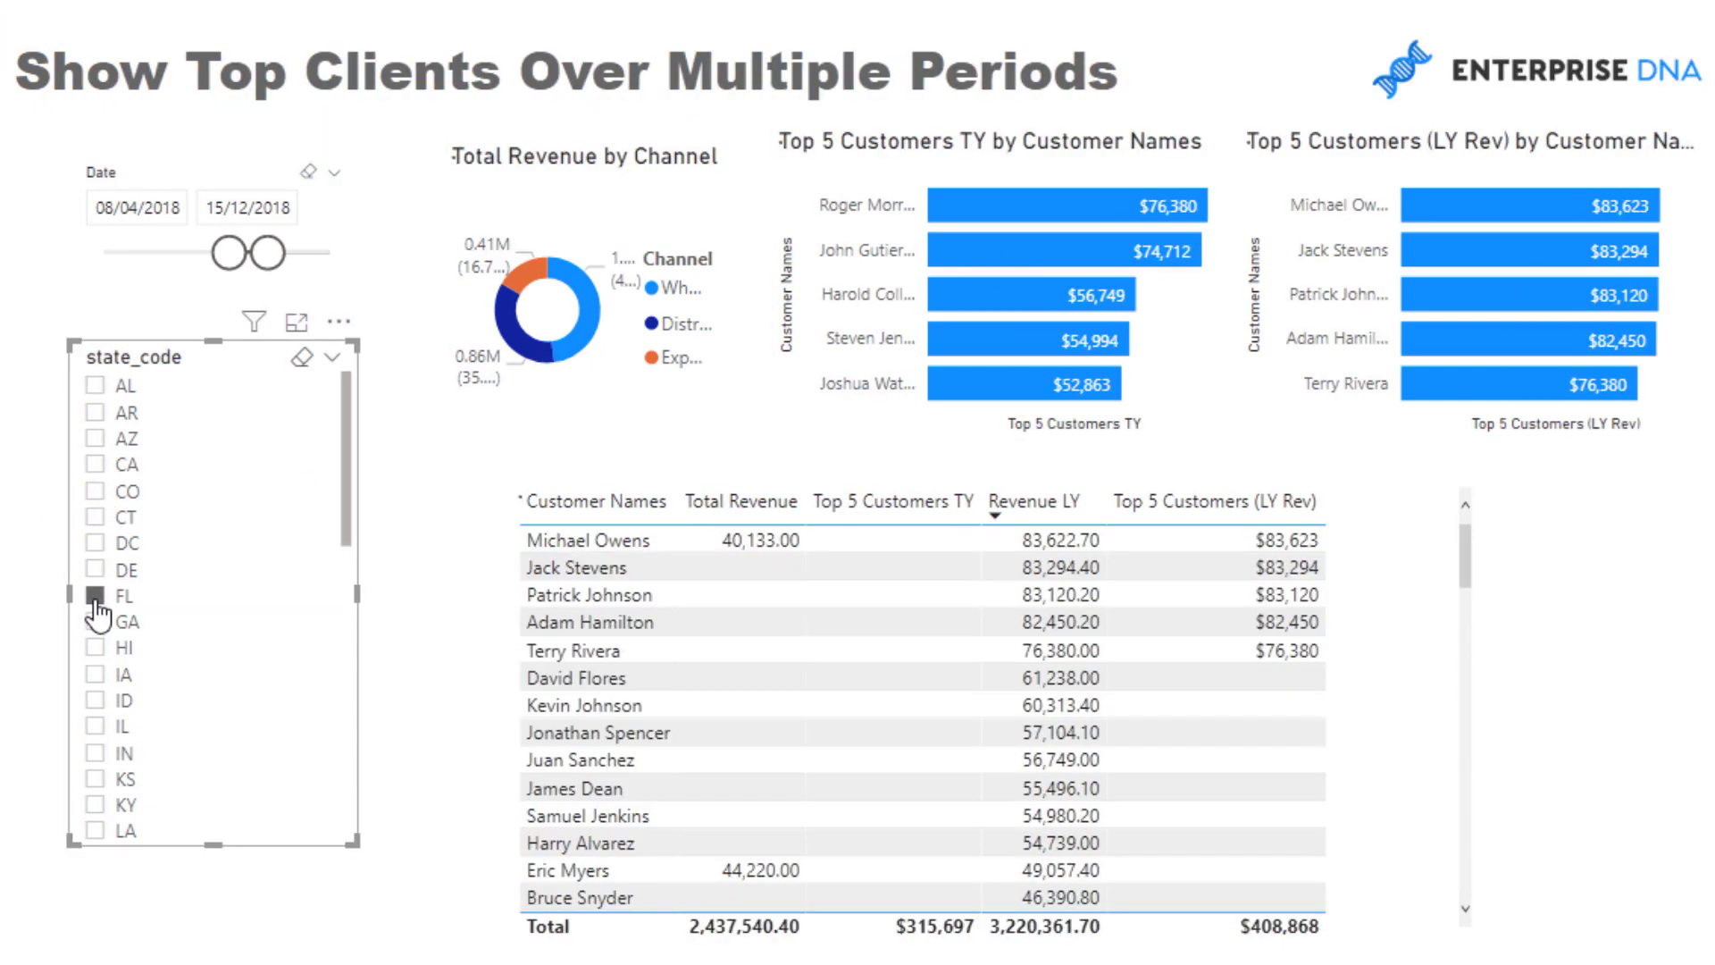
Step: Filter the report to state ID and resize the Total Revenue by Channel donut chart to be slightly wider and shorter
click(95, 700)
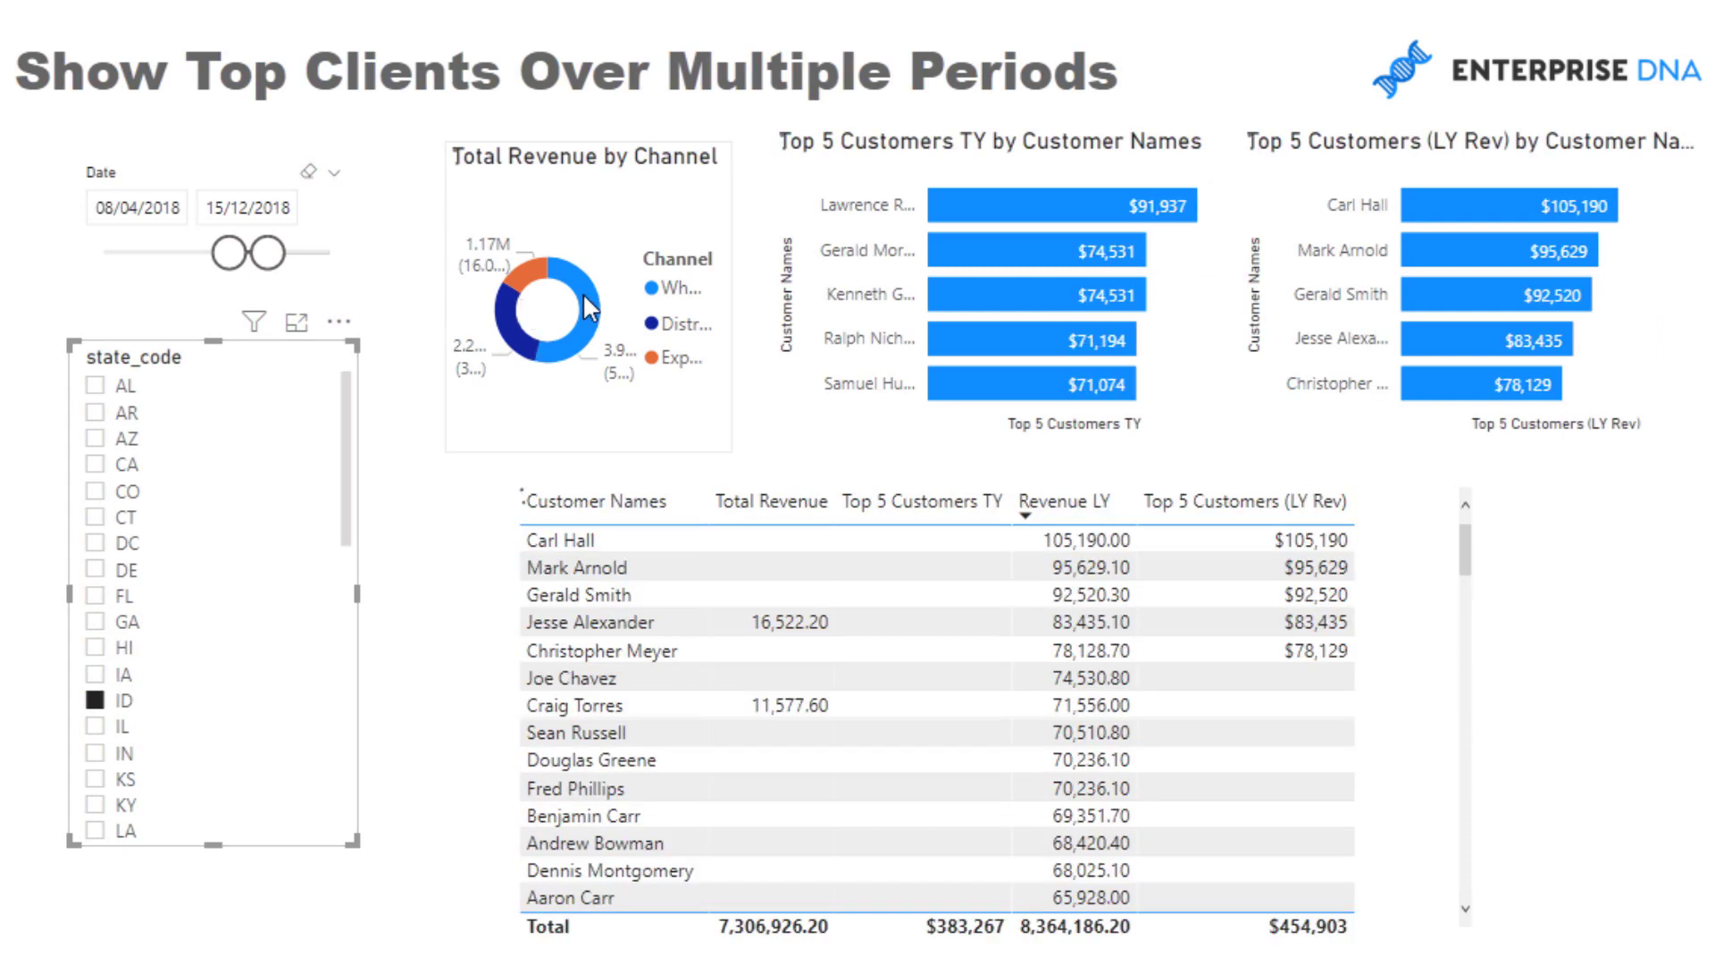
drag(457, 451, 412, 427)
Step: Edit the channel donut chart's interactions so its slices filter both top-five customer charts instead of highlighting them
click(463, 306)
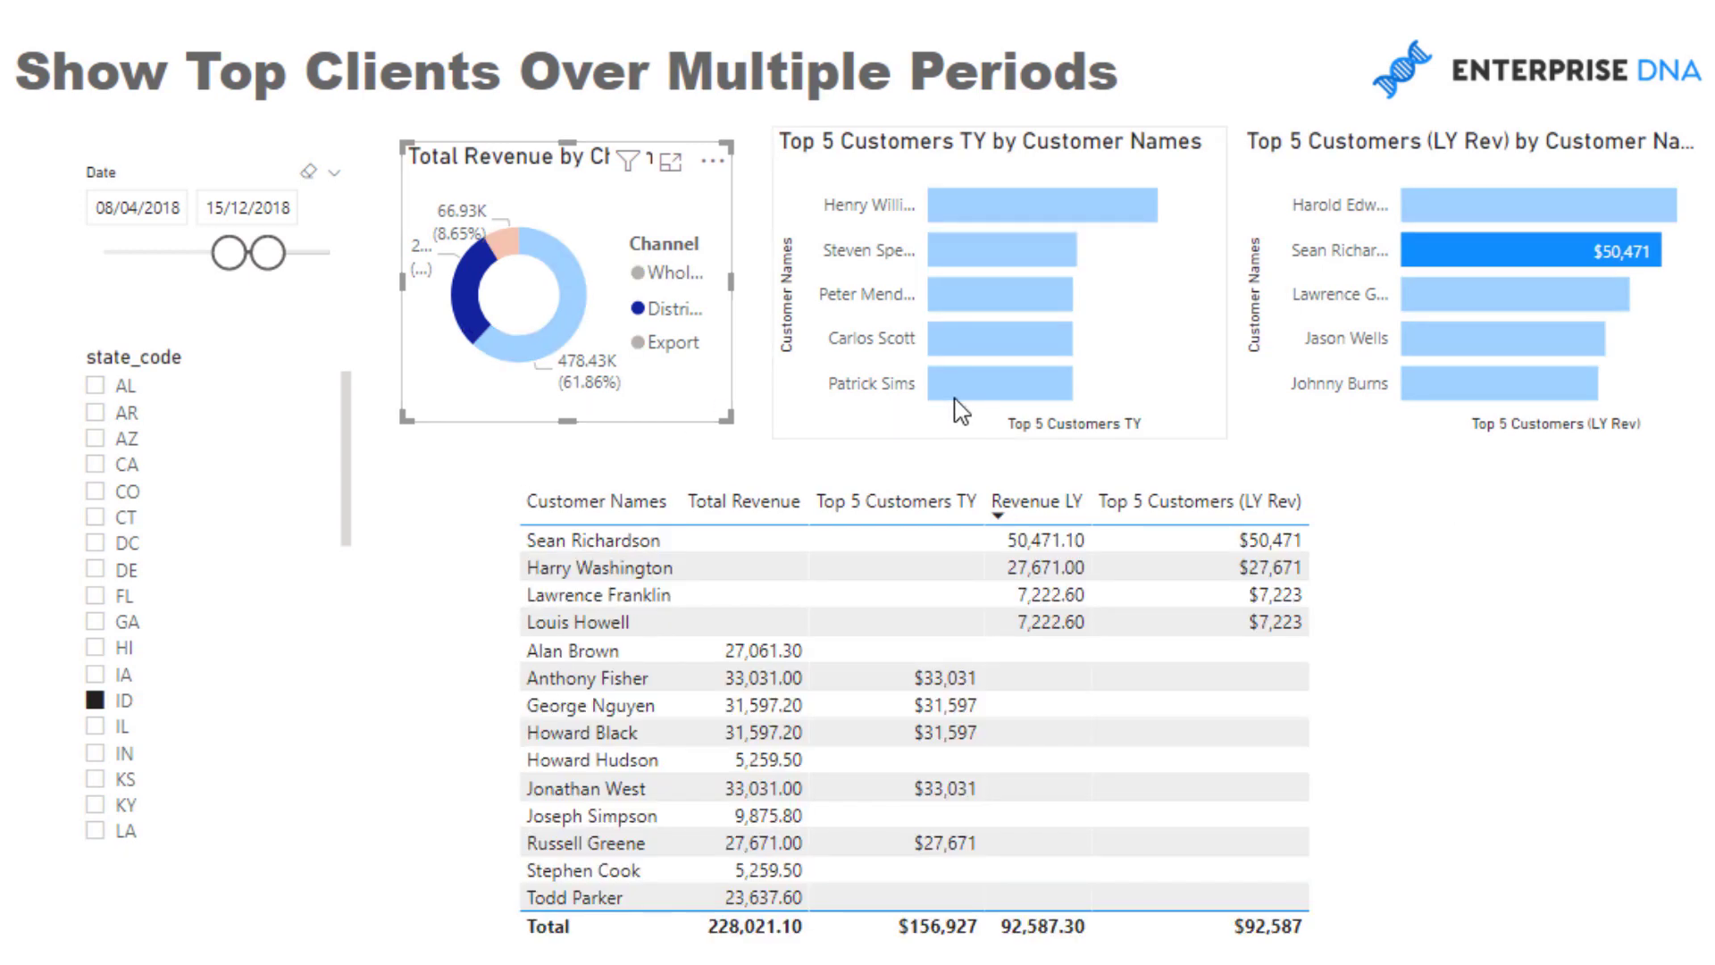
click(564, 351)
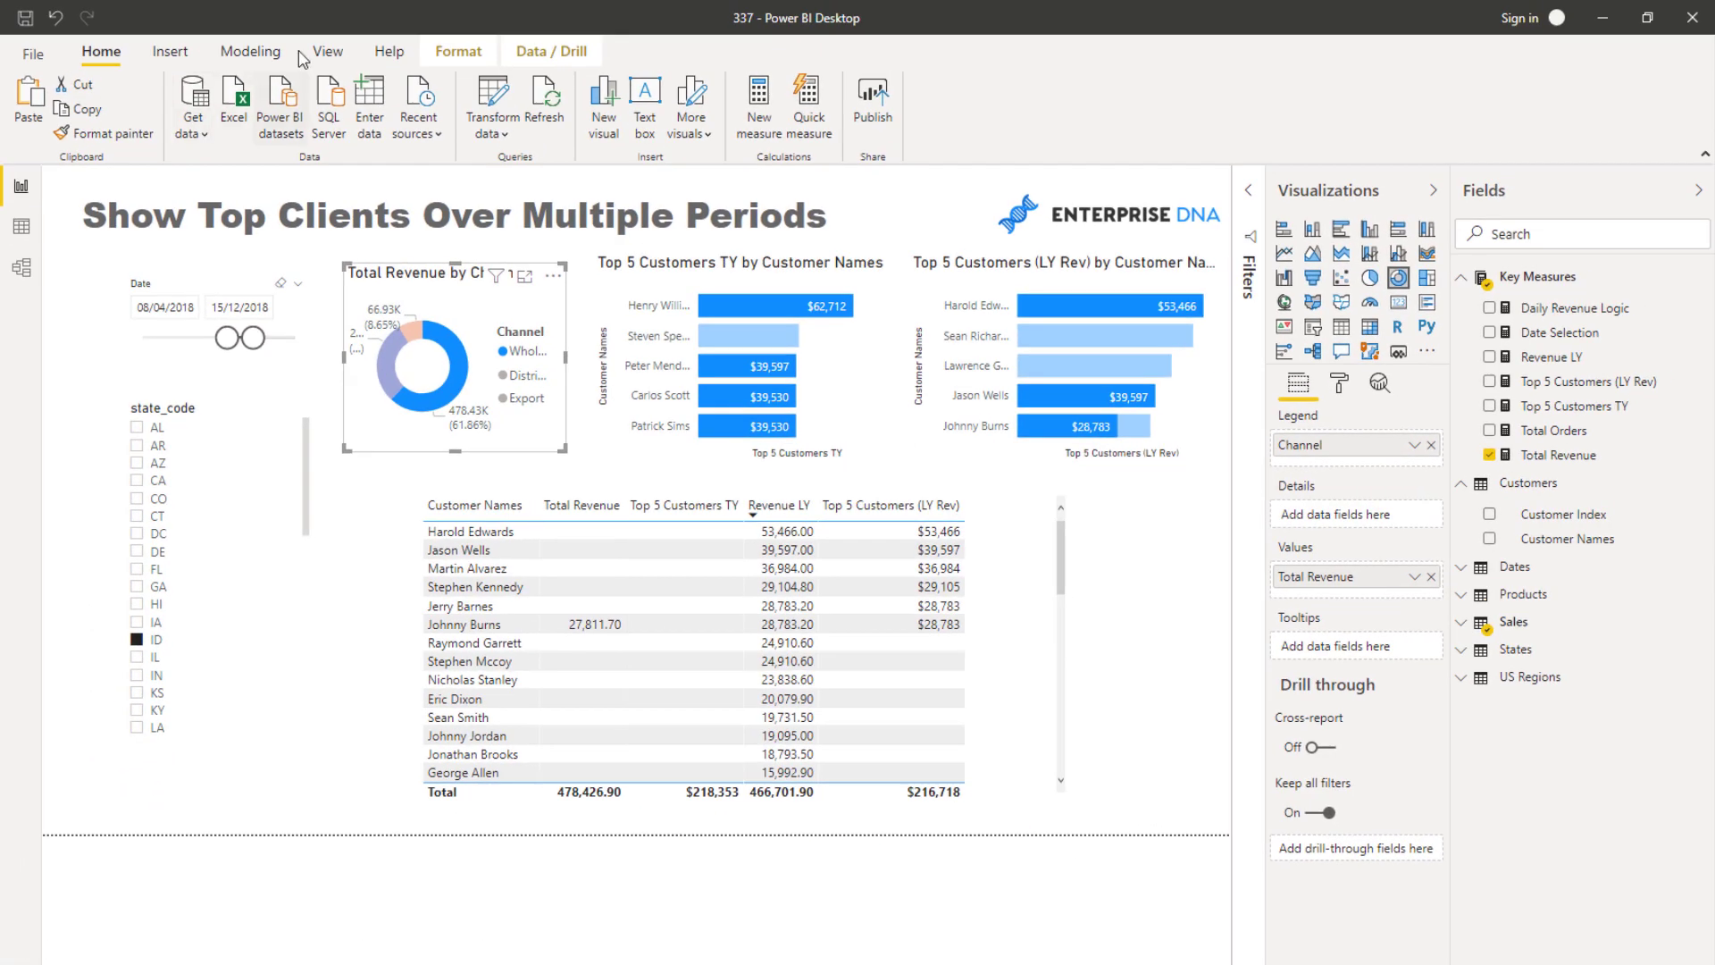
click(451, 51)
click(42, 105)
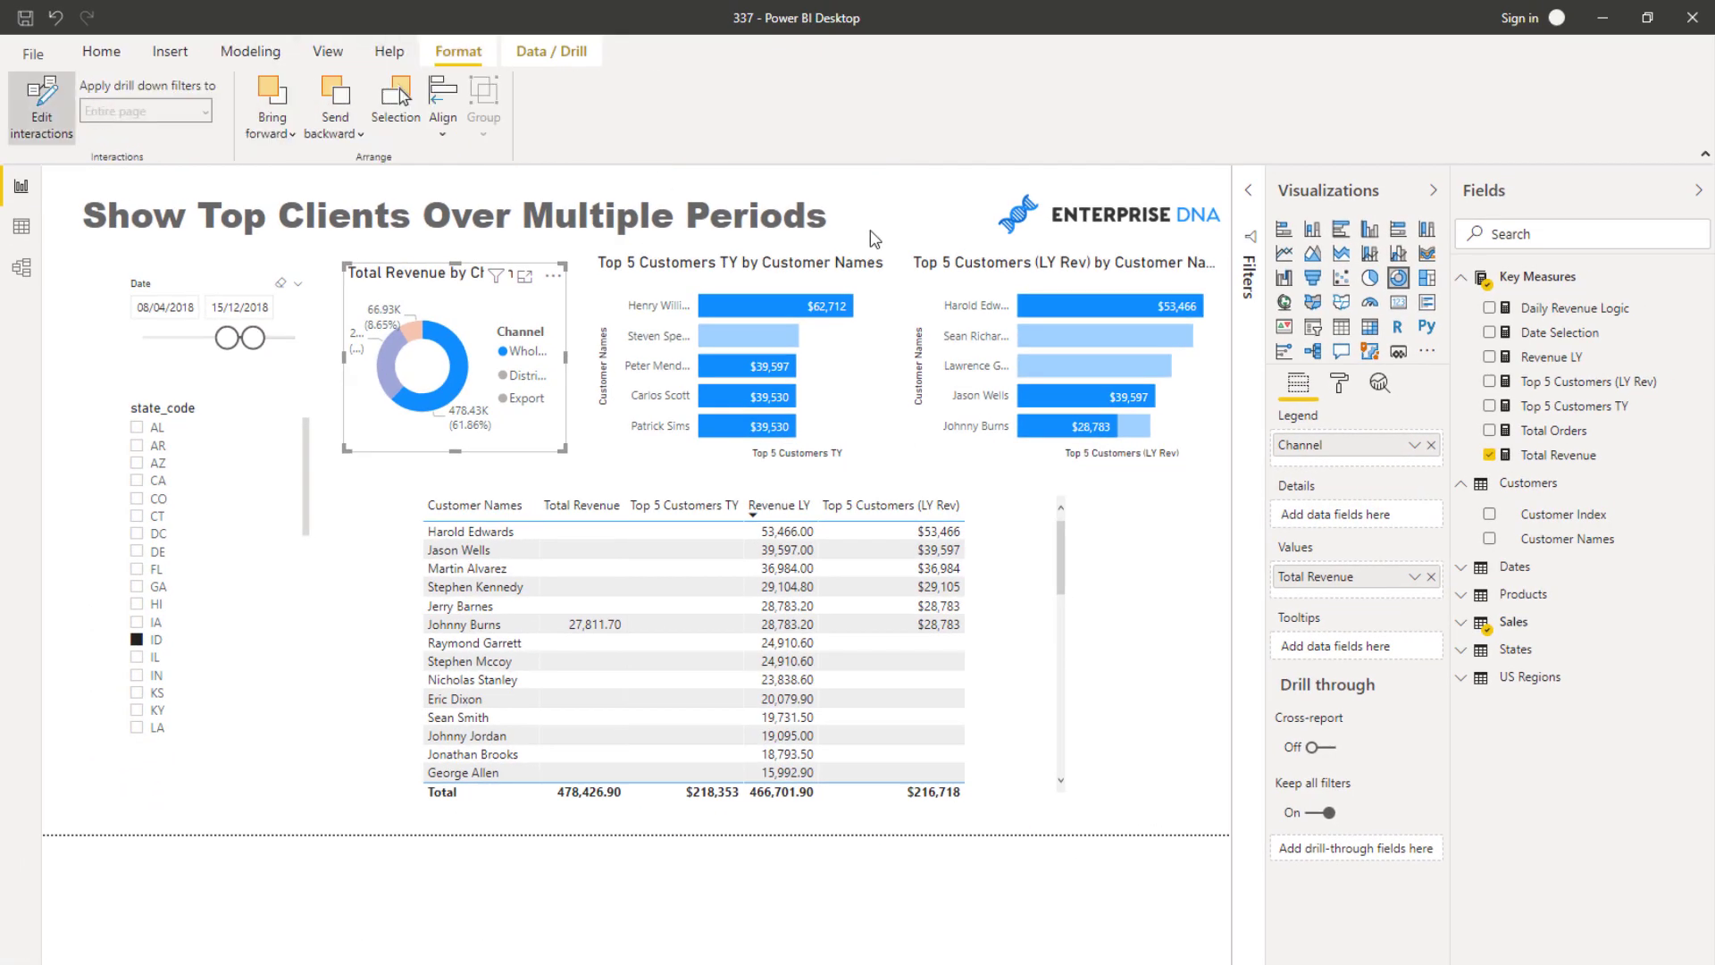
click(820, 267)
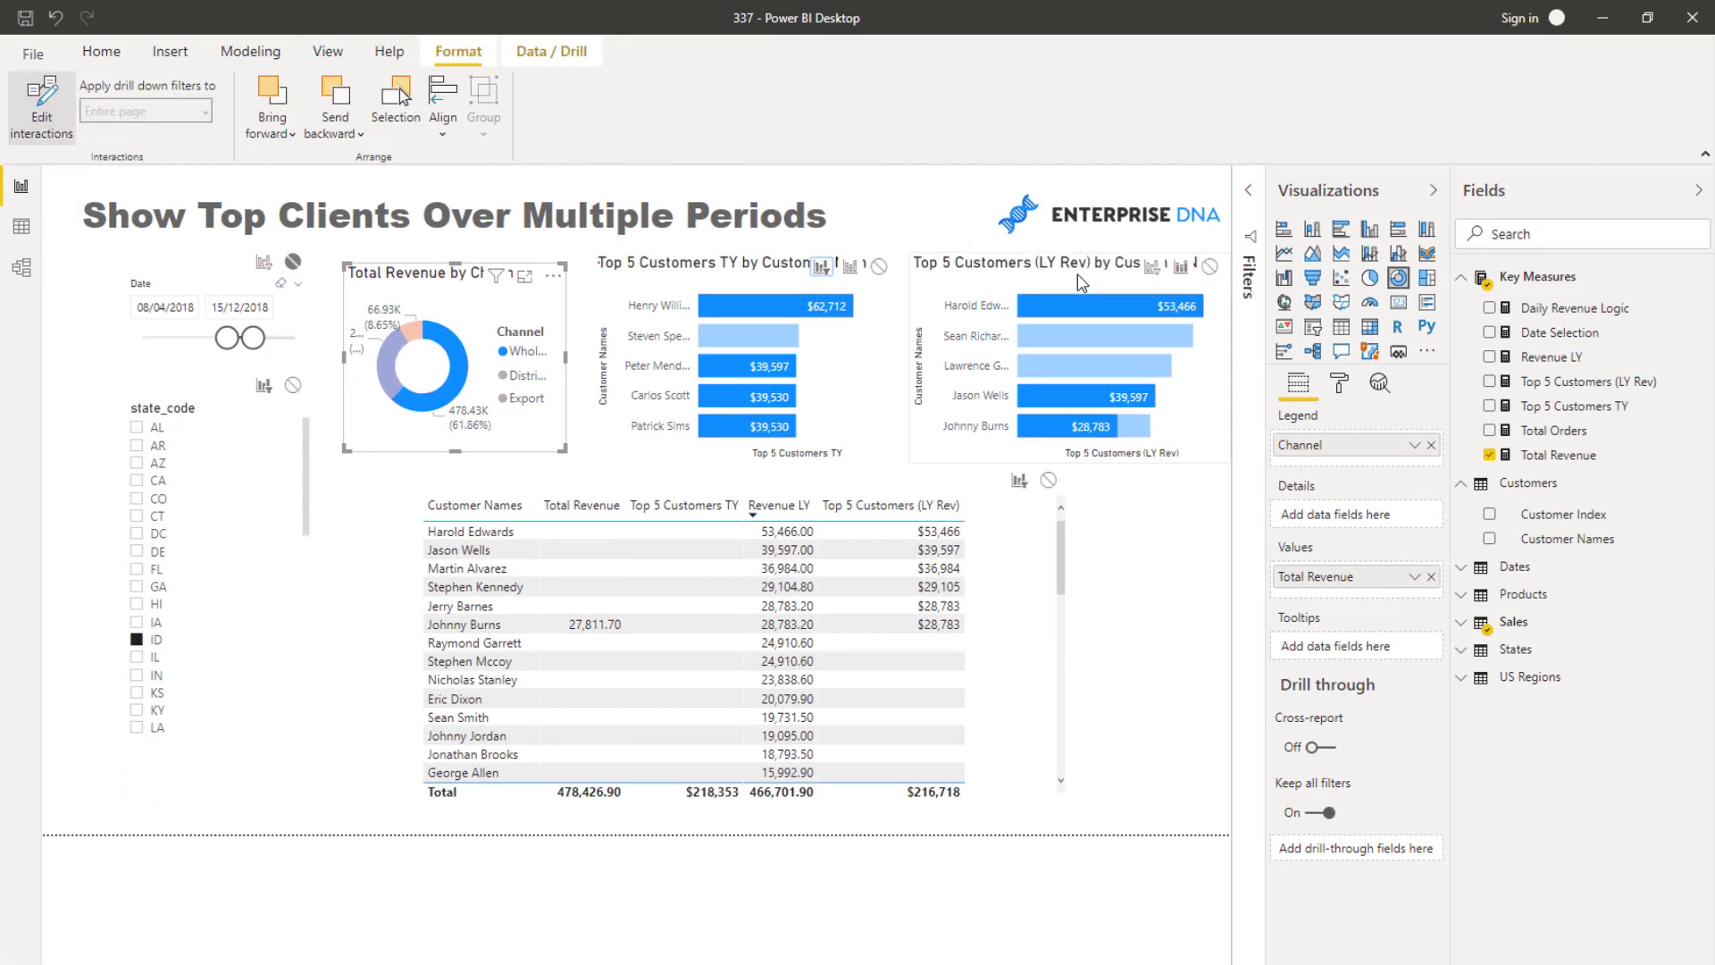
click(1154, 268)
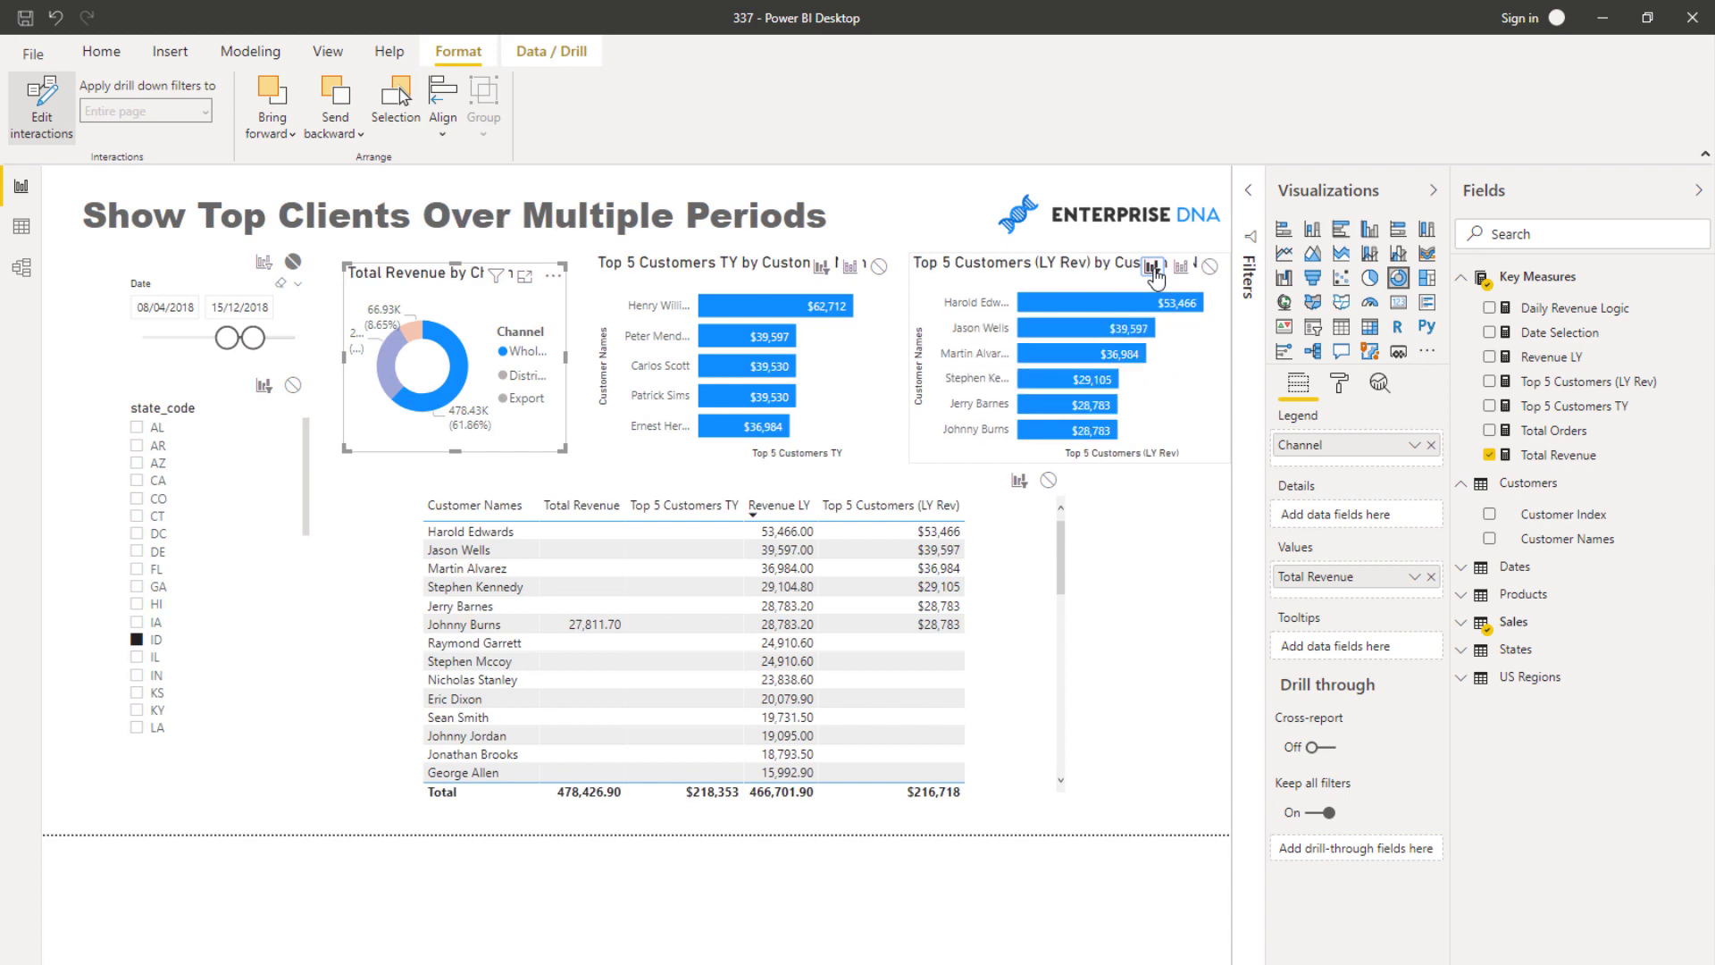
Step: Test the donut chart's slices as filters on the top-five charts, ending on the largest channel, and turn off interaction editing
click(393, 386)
click(419, 332)
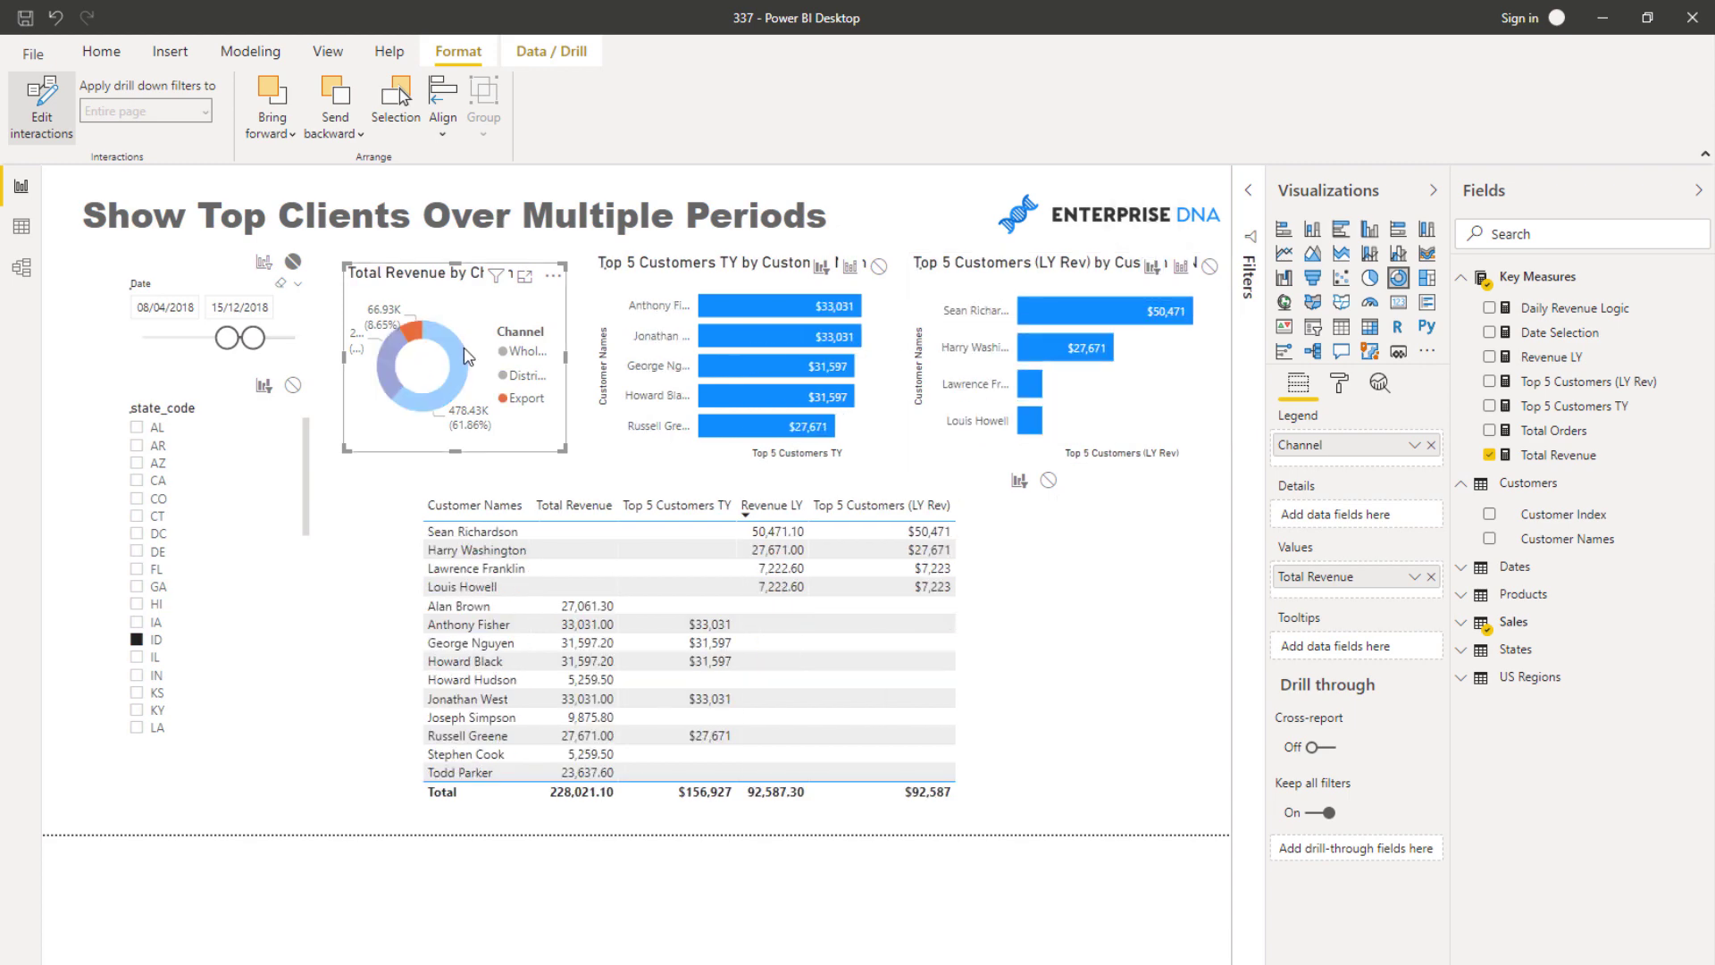
click(463, 349)
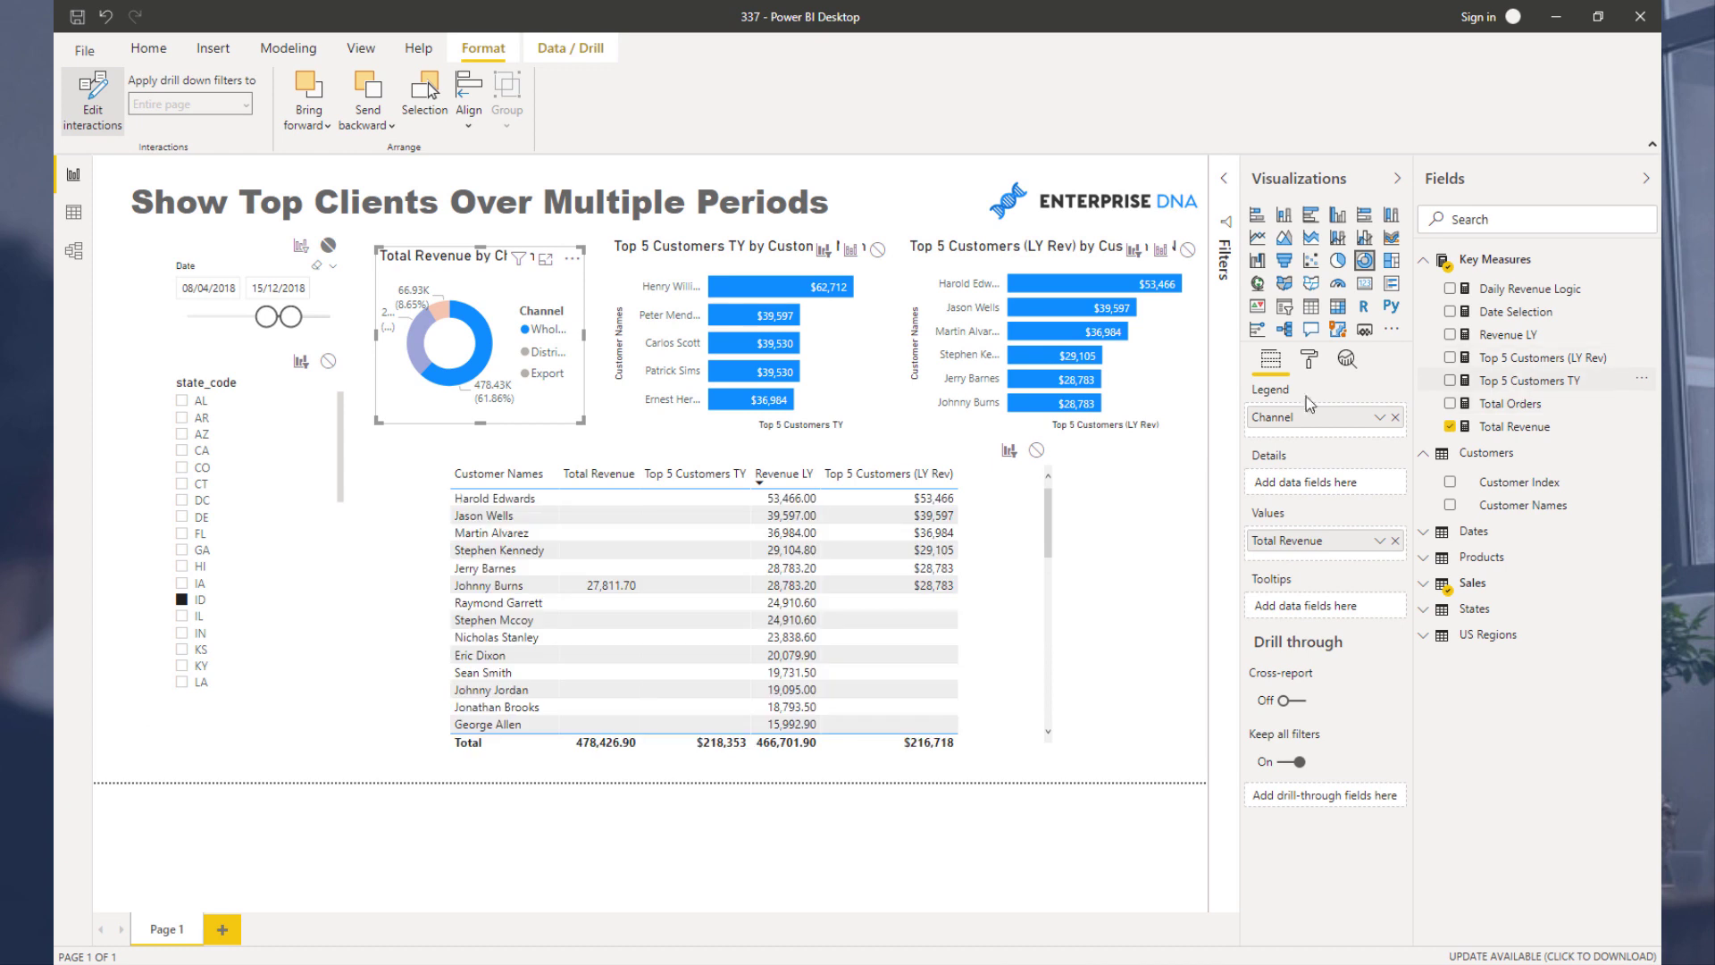
click(93, 101)
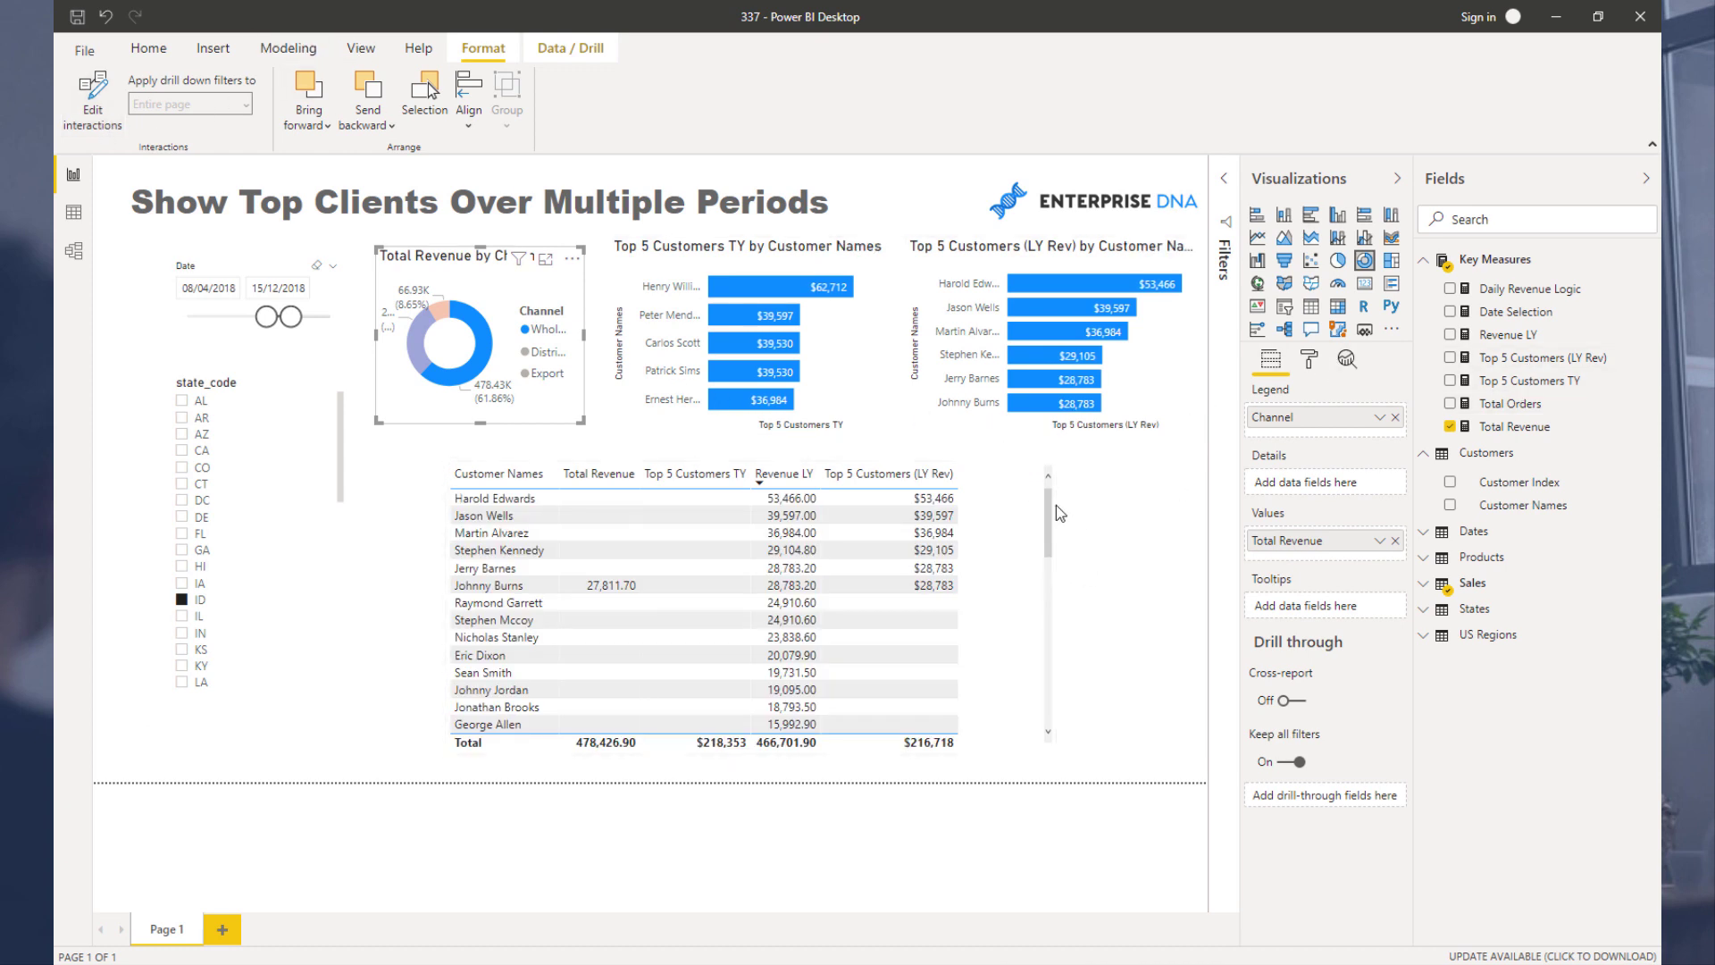
Step: Enlarge the customer revenue table slightly from its upper-right corner
drag(1056, 465, 1095, 458)
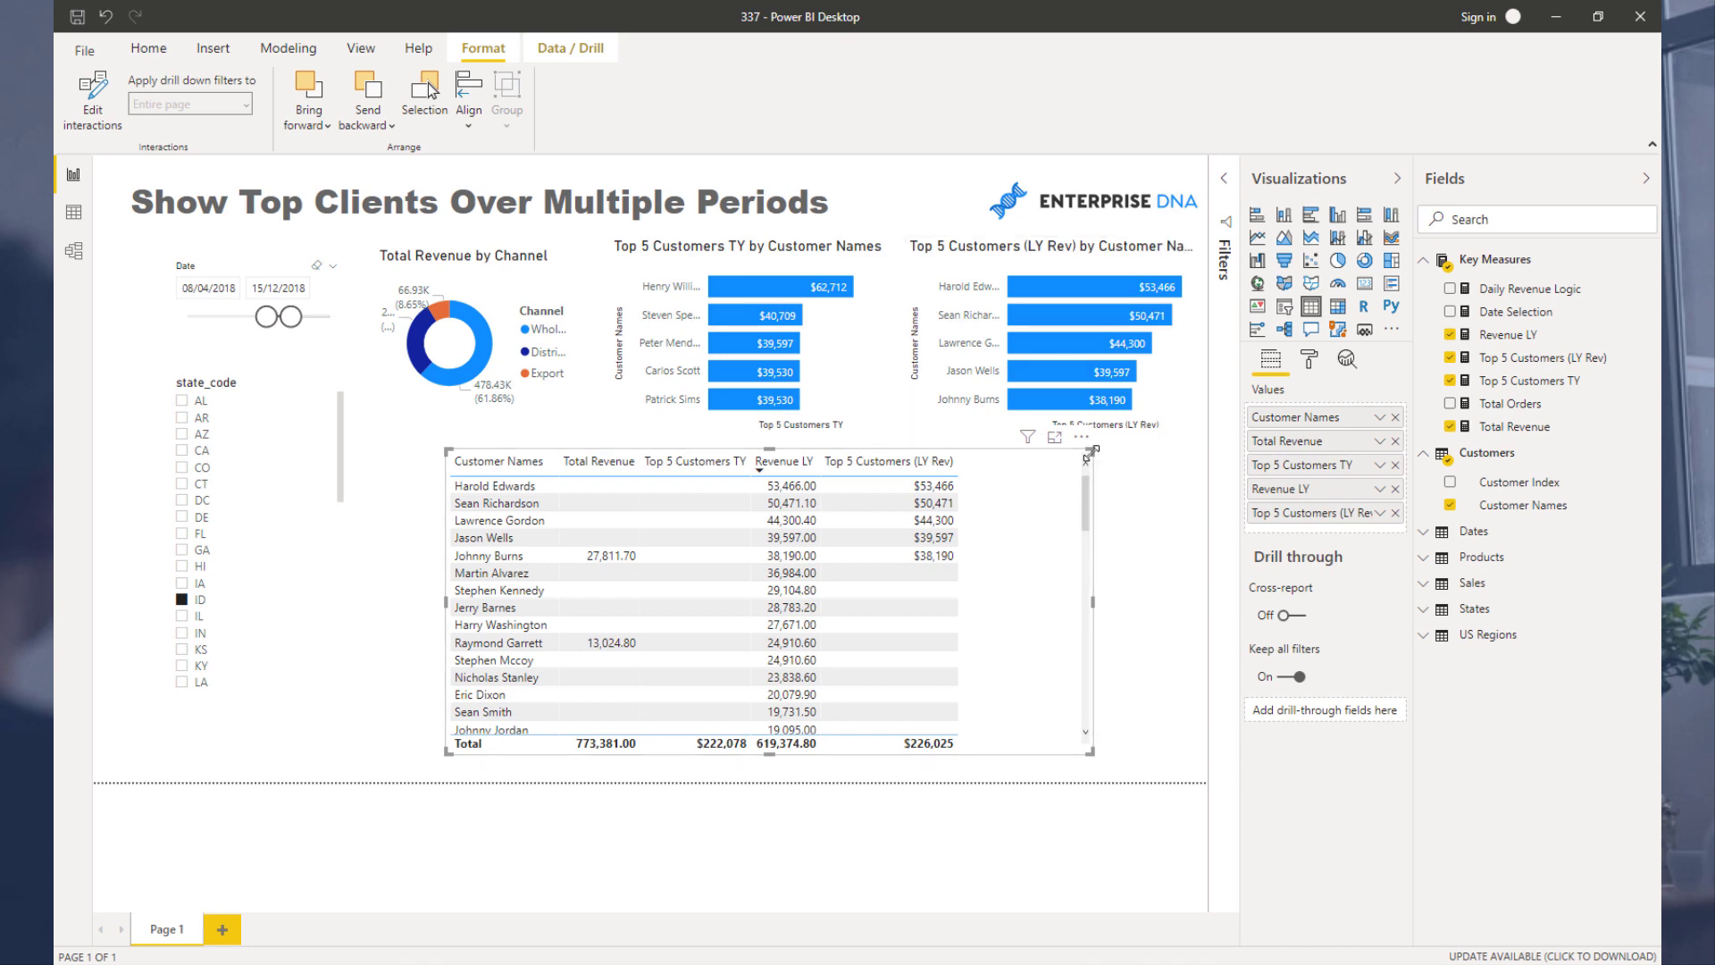
drag(1088, 453, 1093, 463)
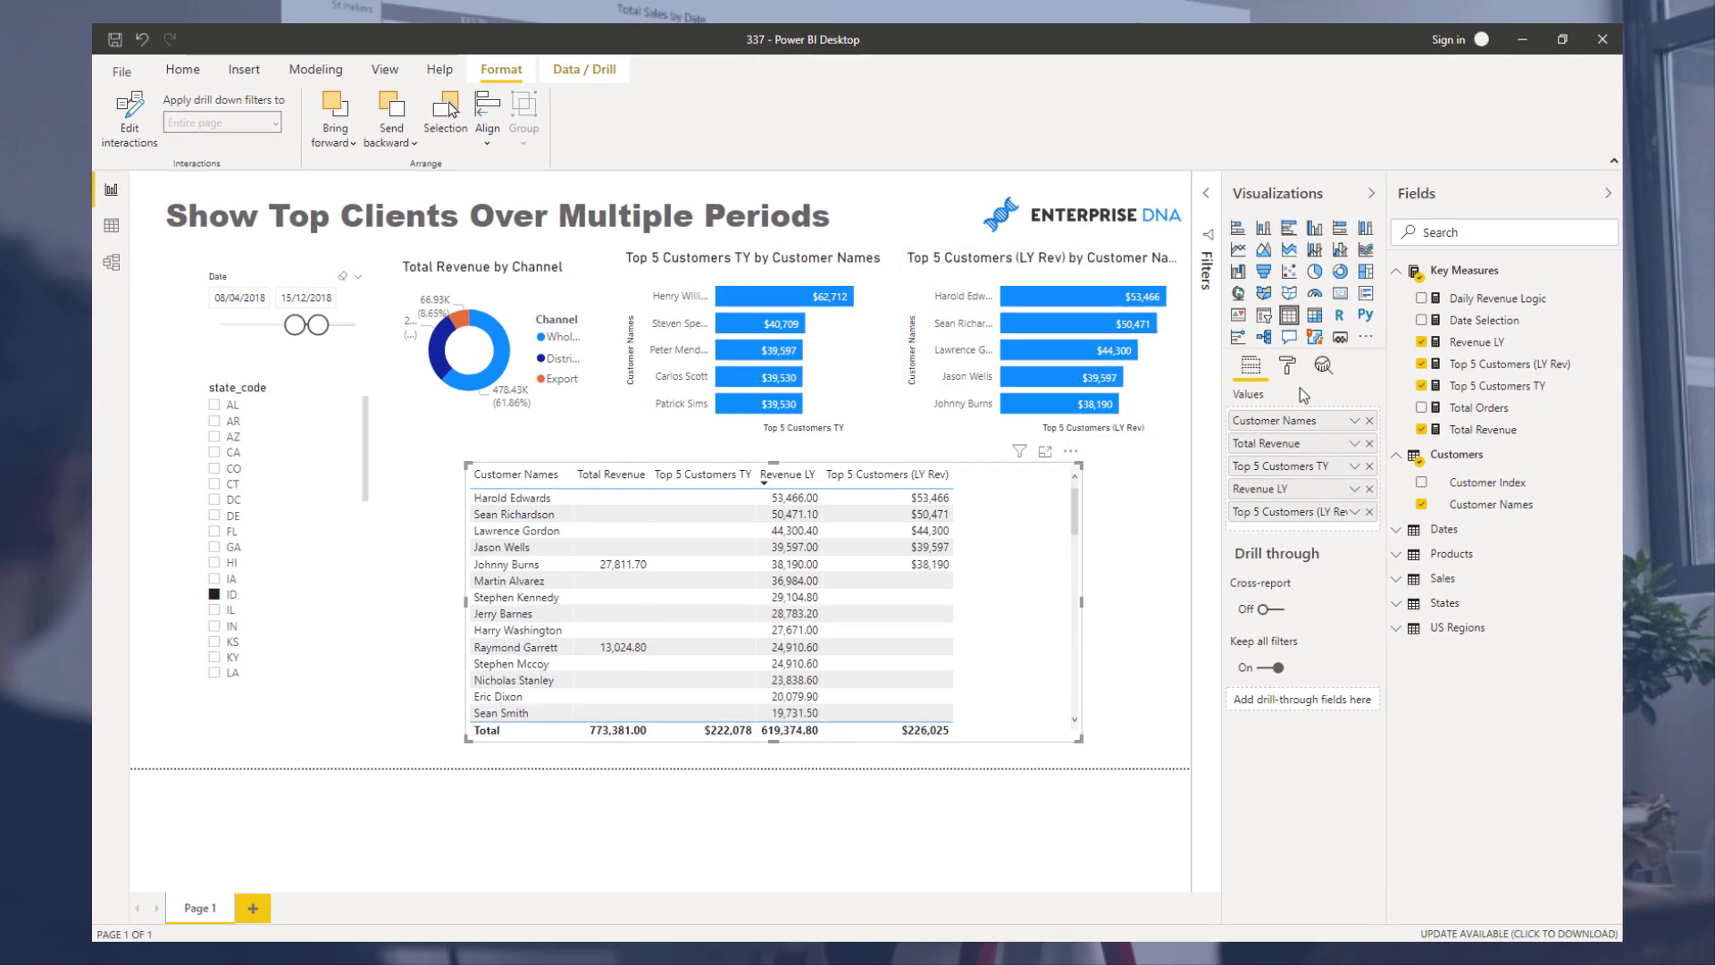